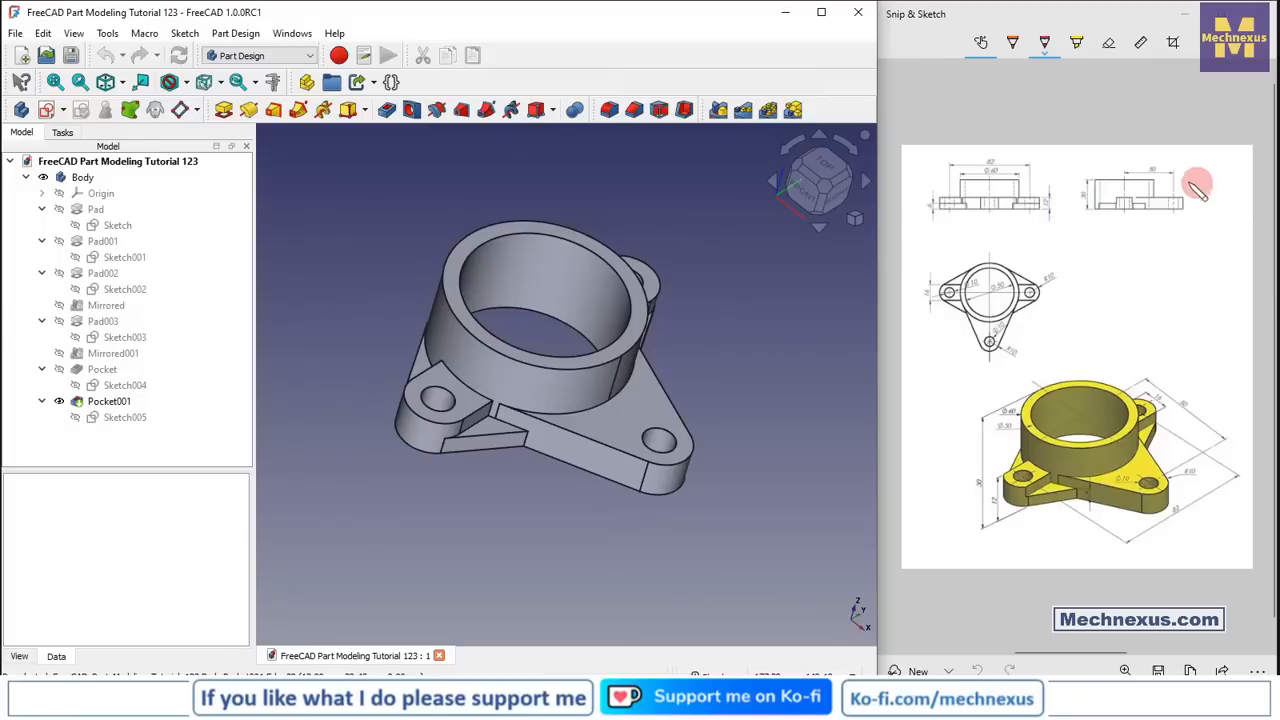
- Look over the finished flange part and check the FreeCAD version information
key("0")
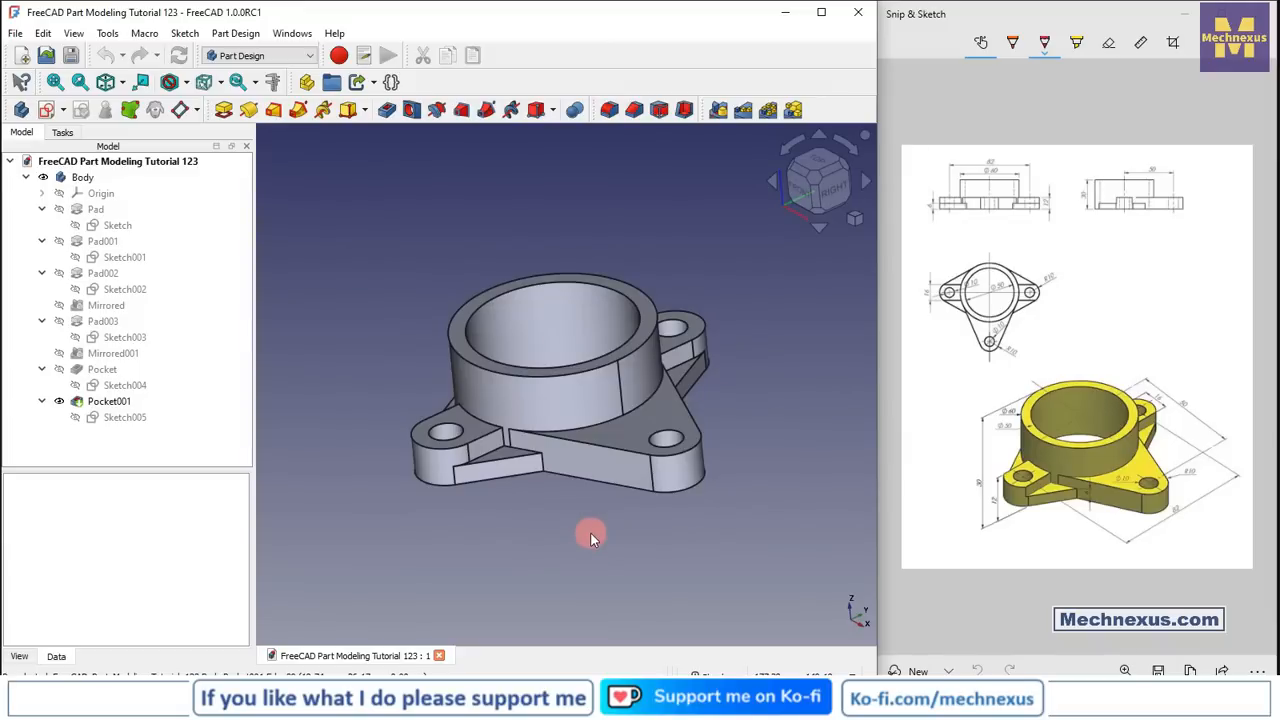
key("0")
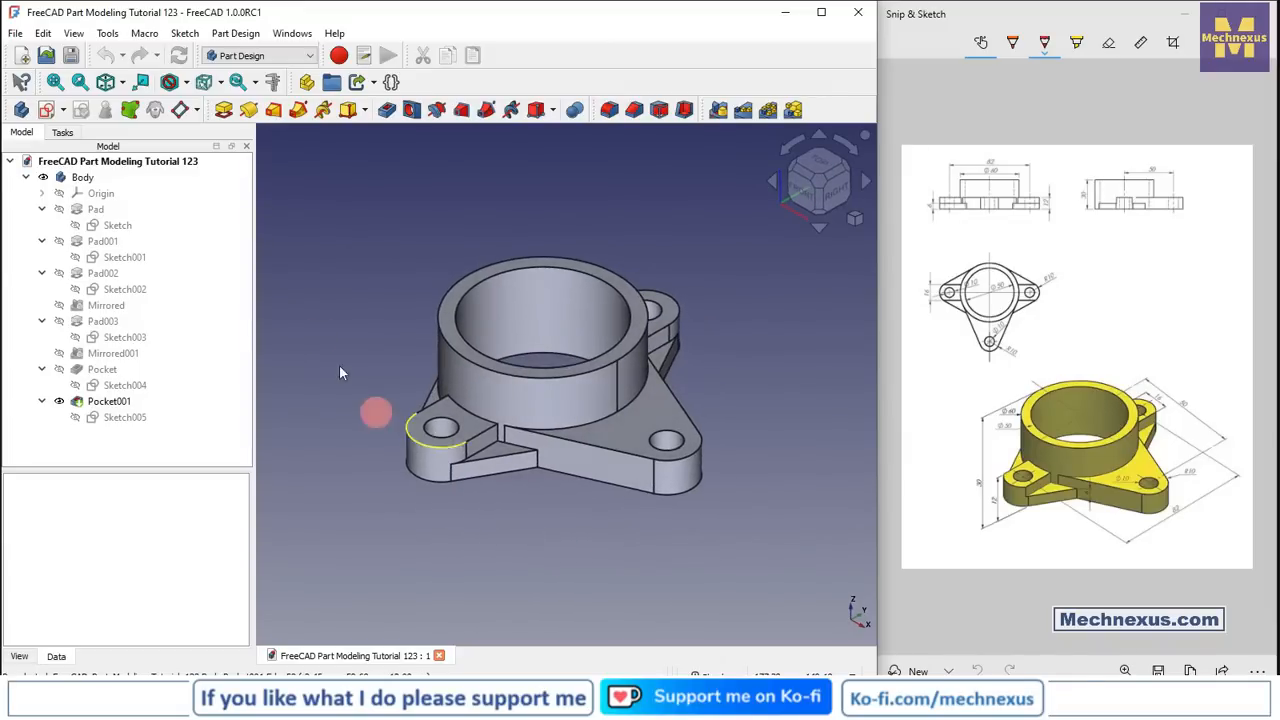
left_click(334, 33)
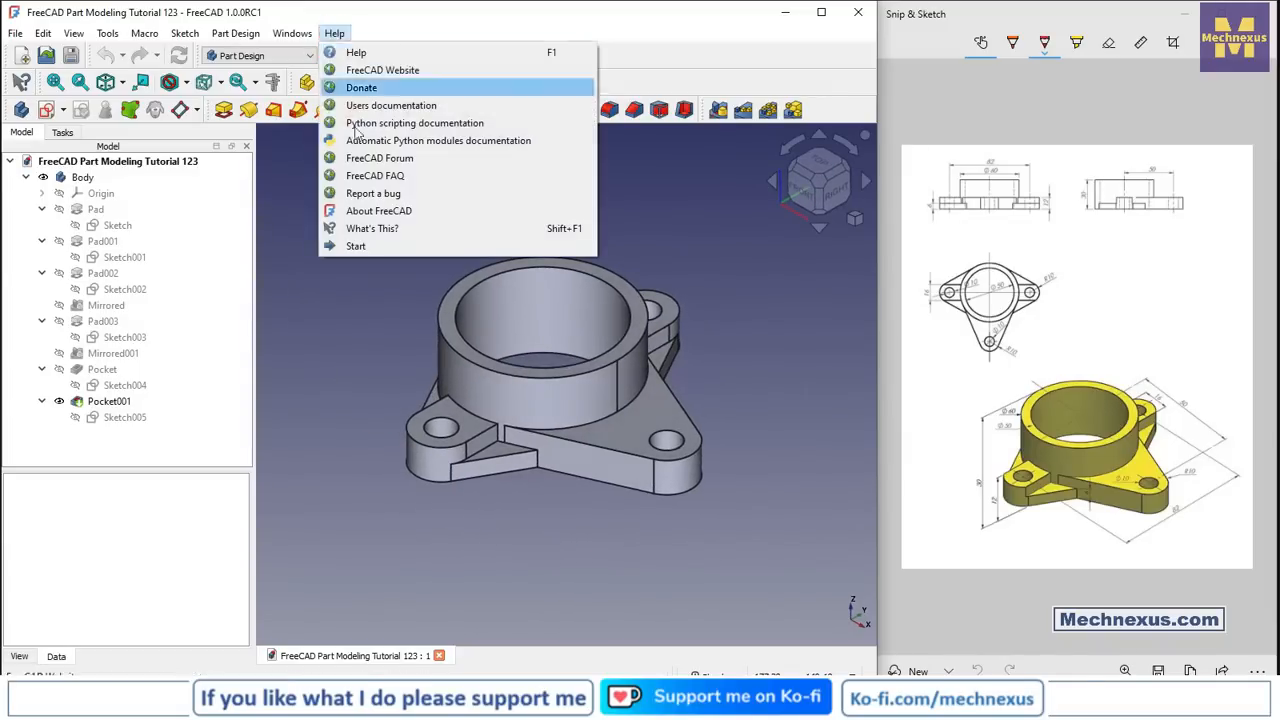
left_click(358, 214)
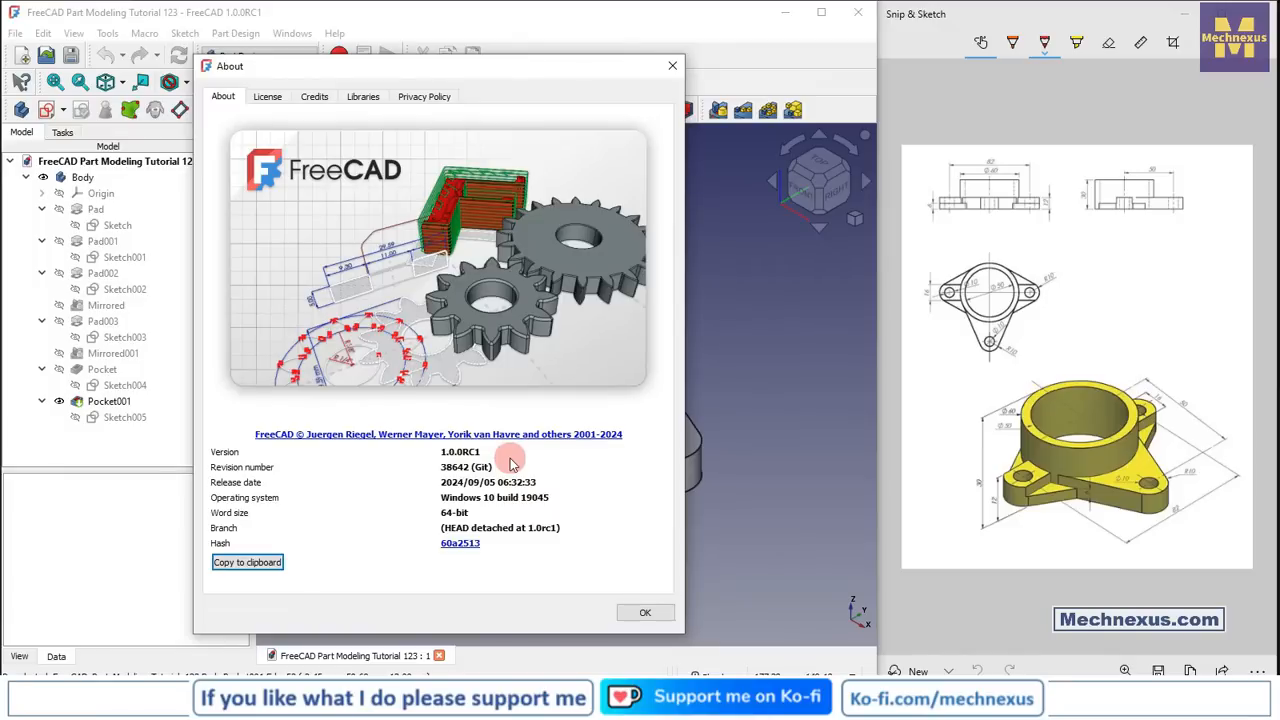
left_click(674, 70)
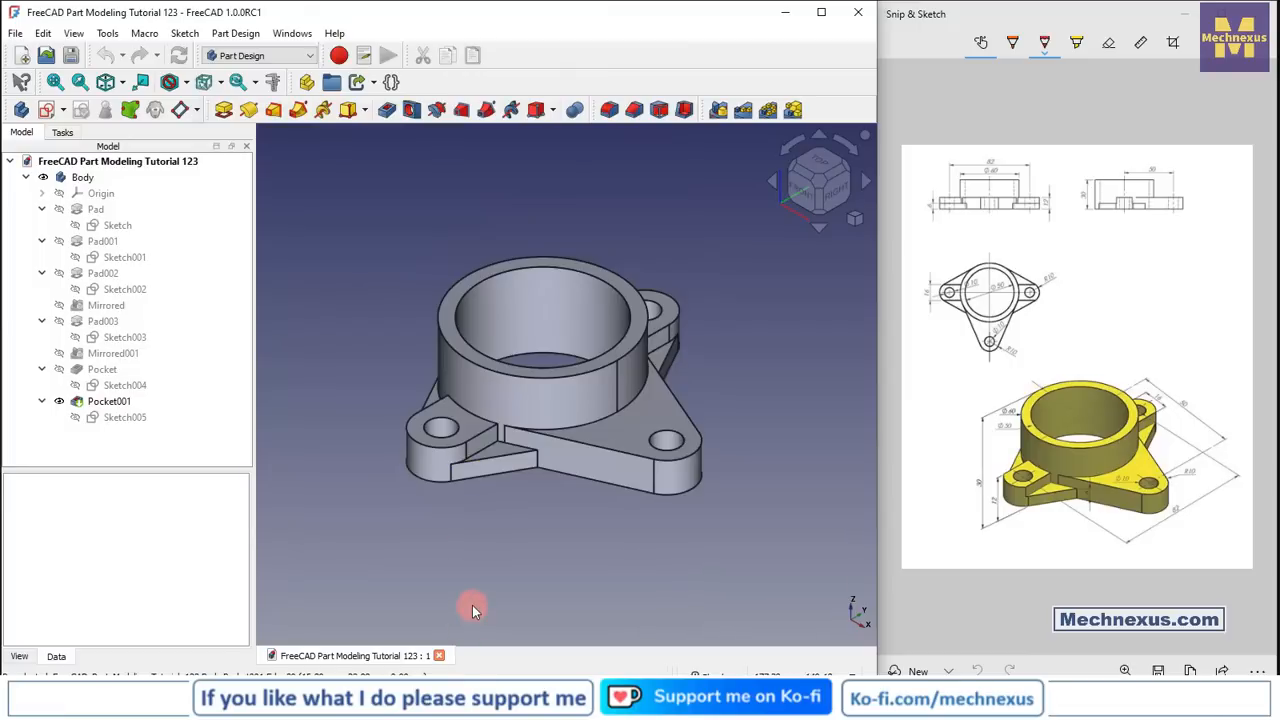
- Switch to the web browser and look through the tutorial list on the Mechnexus home page
left_click(1065, 665)
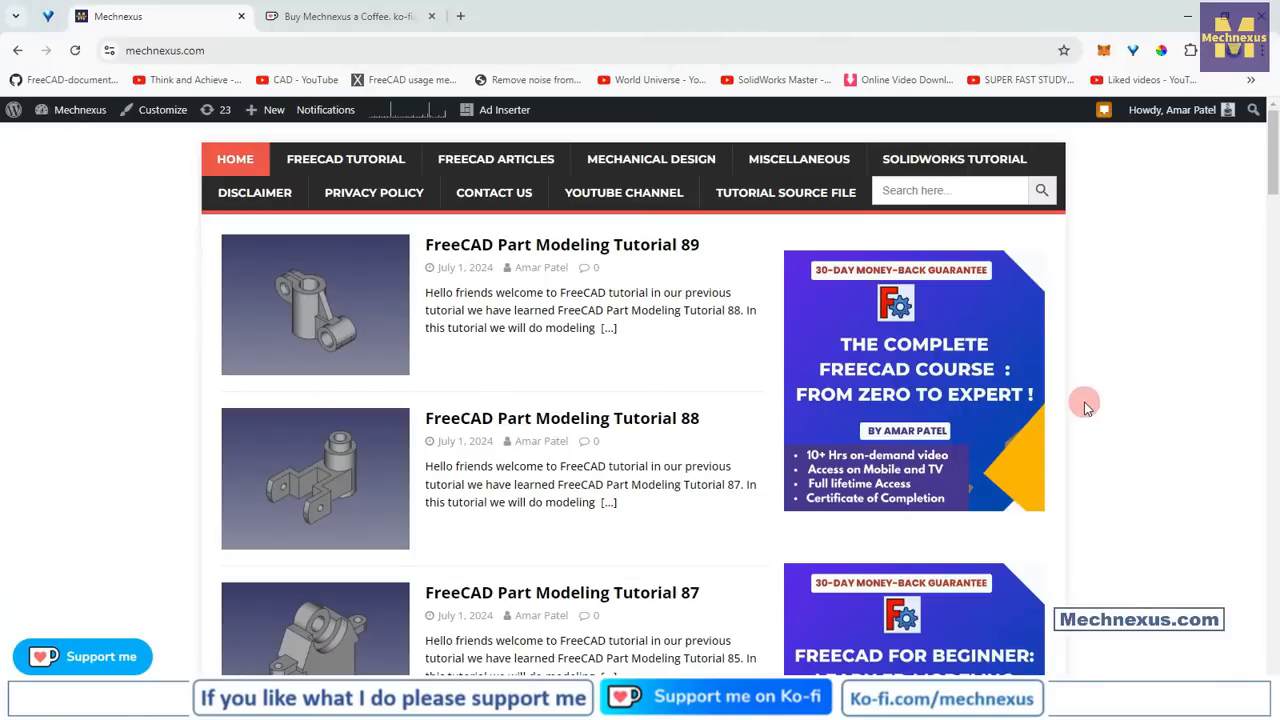
scroll(1087, 407, "down", 3)
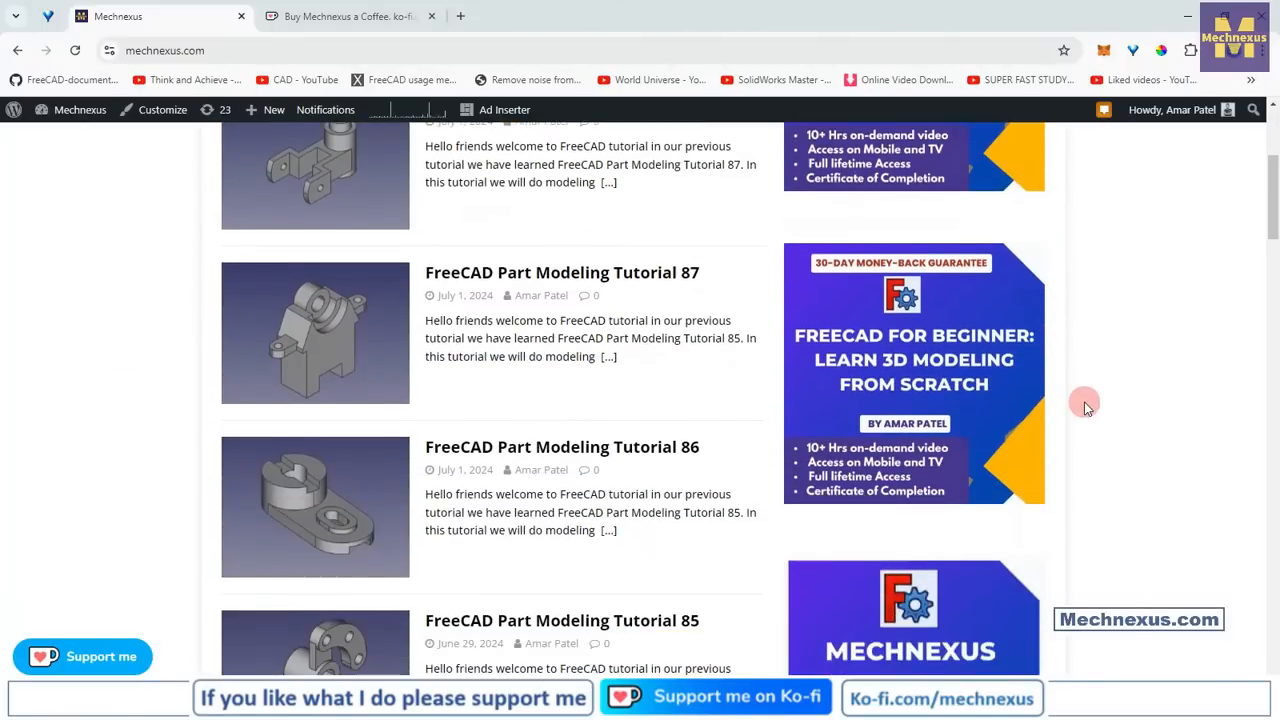
scroll(1087, 407, "up", 2)
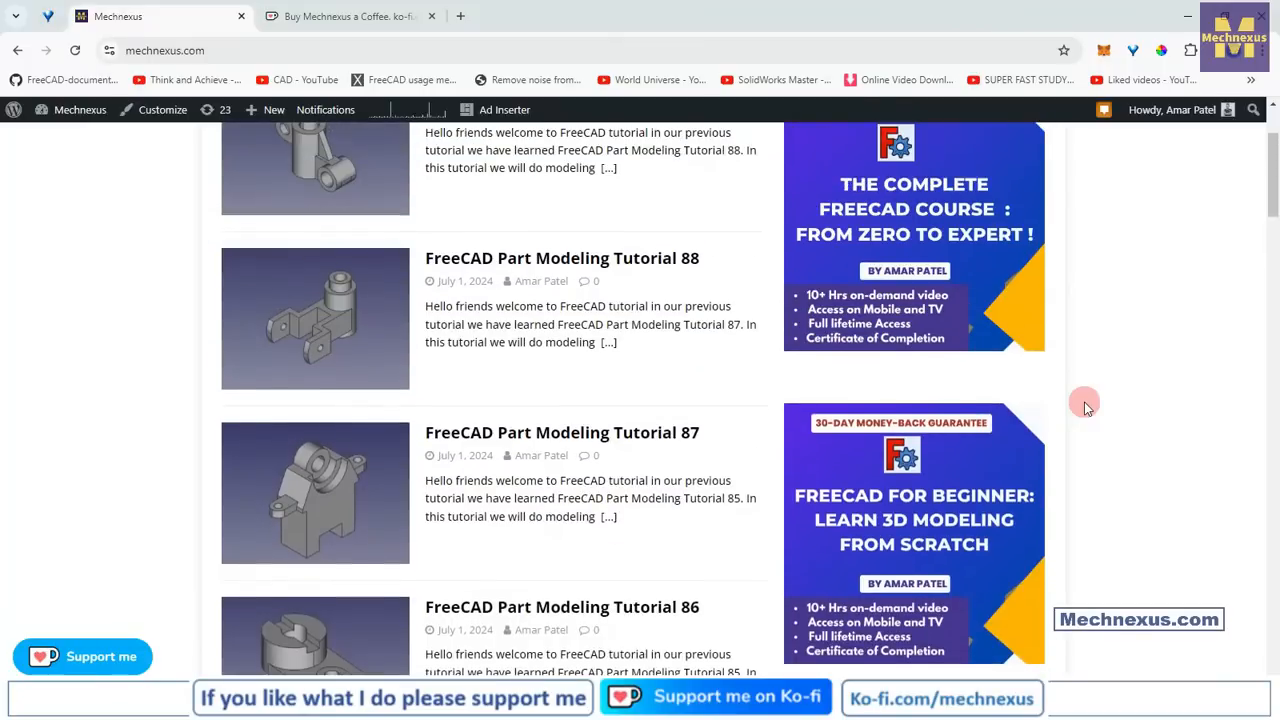
scroll(1087, 407, "up", 2)
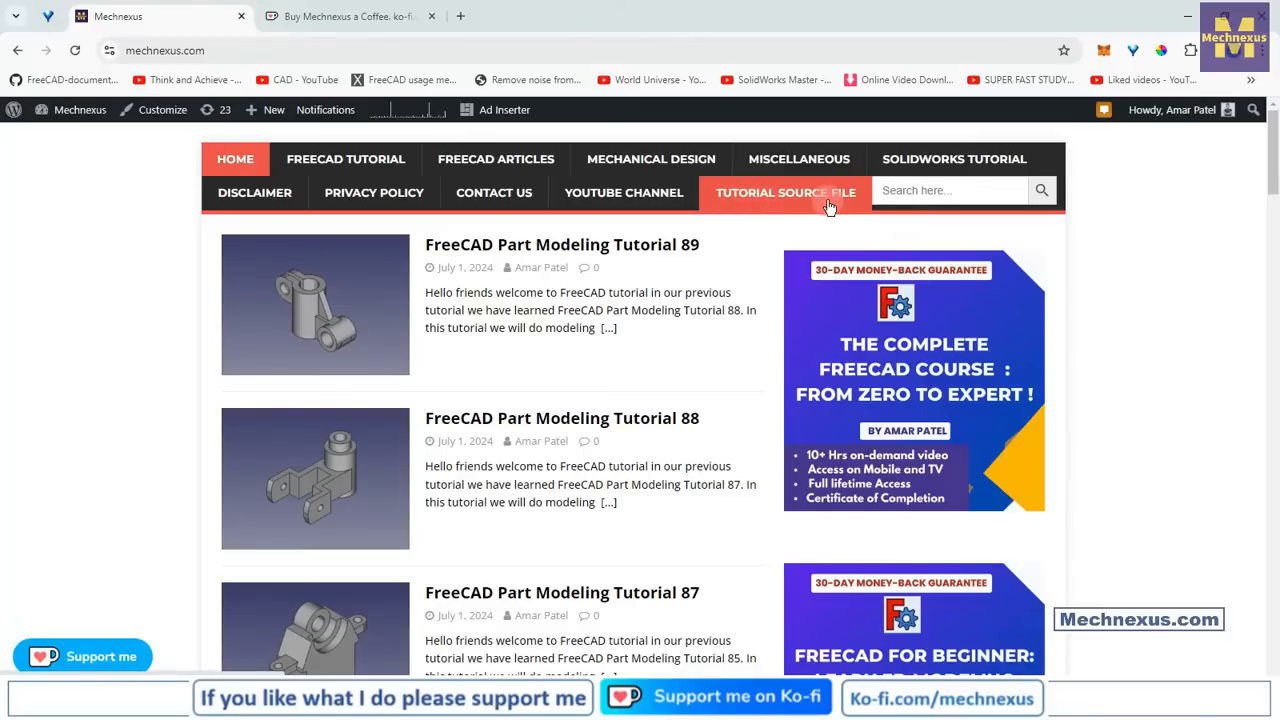
- Examine the donation options and shop items on the Mechnexus Ko-fi page, returning to the Mechnexus site at the end
left_click(313, 21)
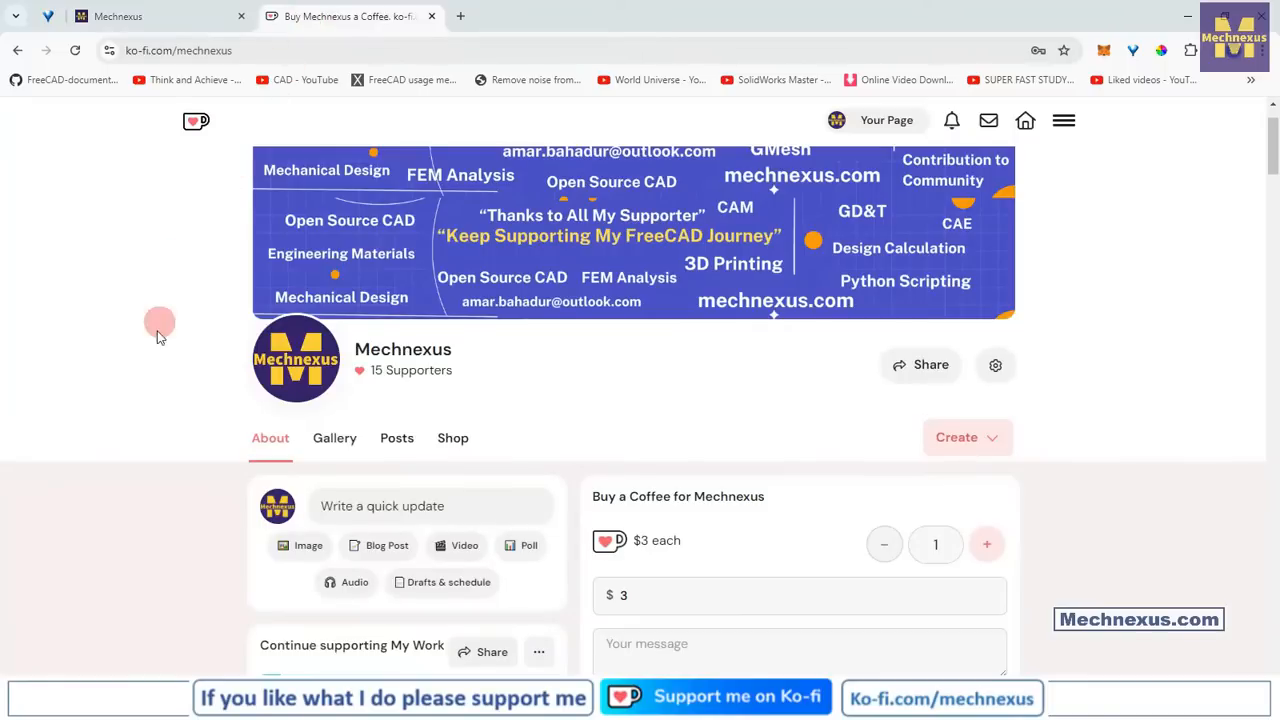
scroll(630, 420, "up", 1)
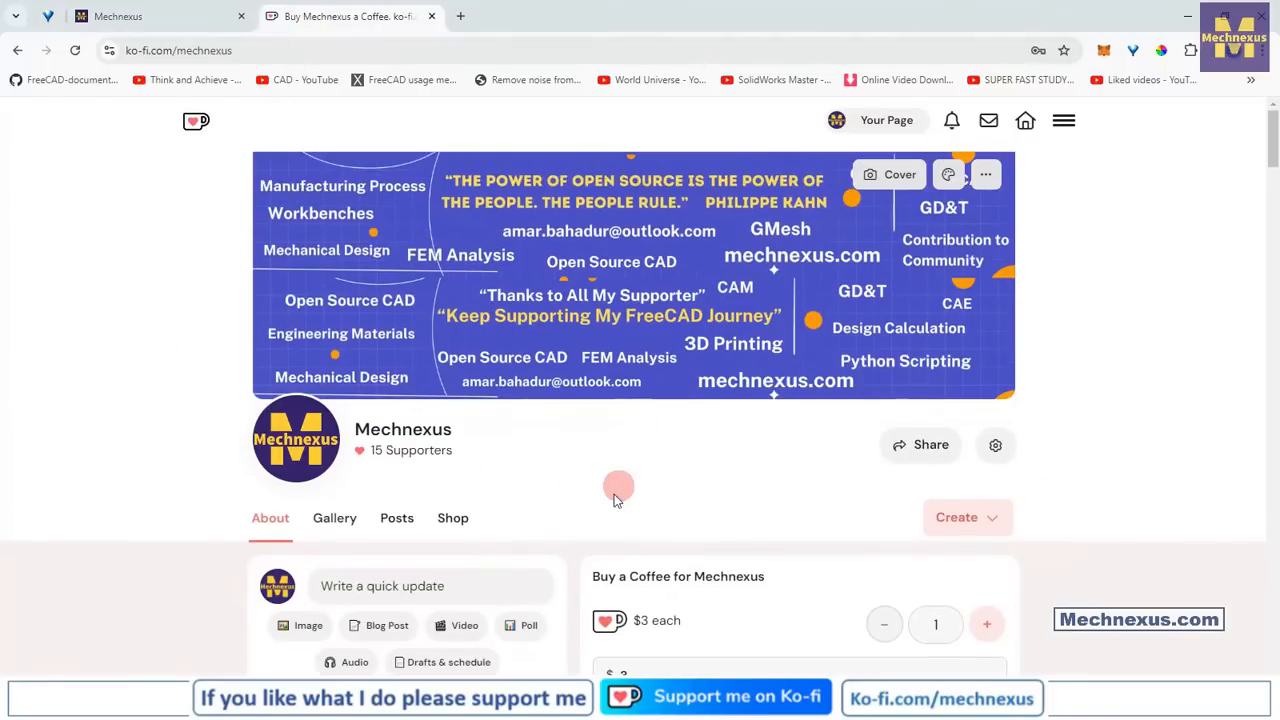
scroll(610, 480, "down", 1)
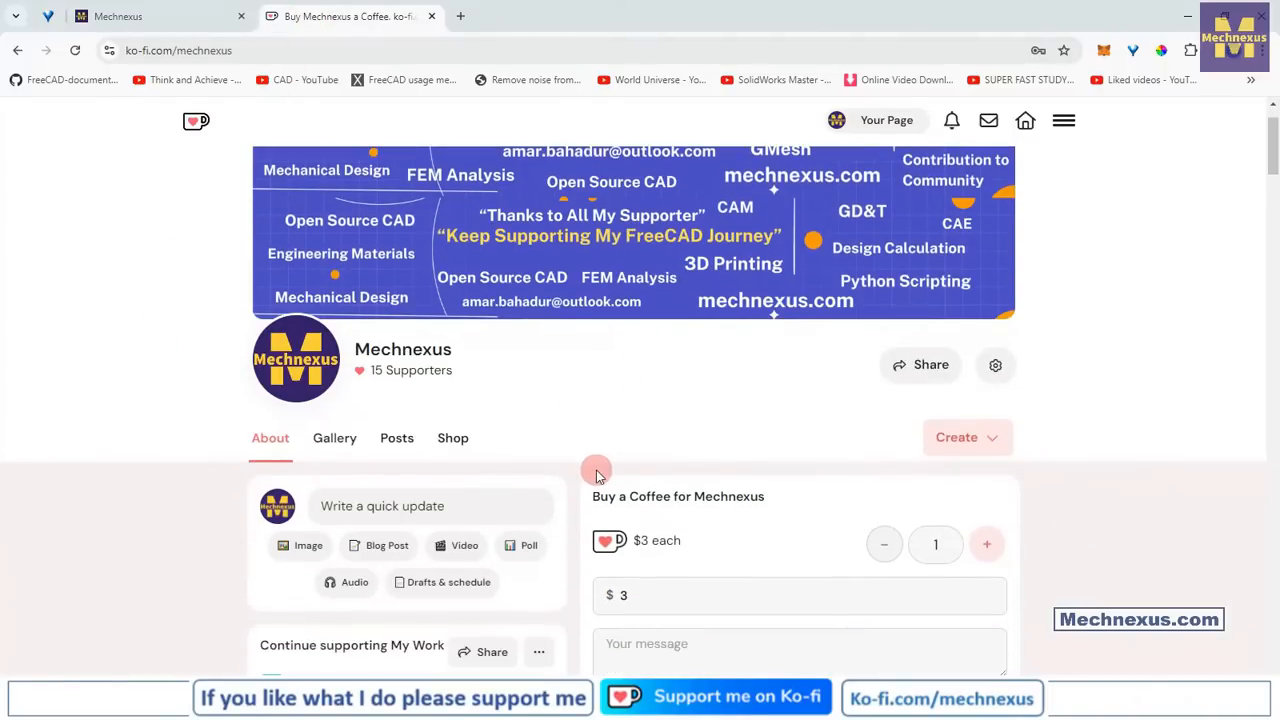
scroll(608, 430, "down", 1)
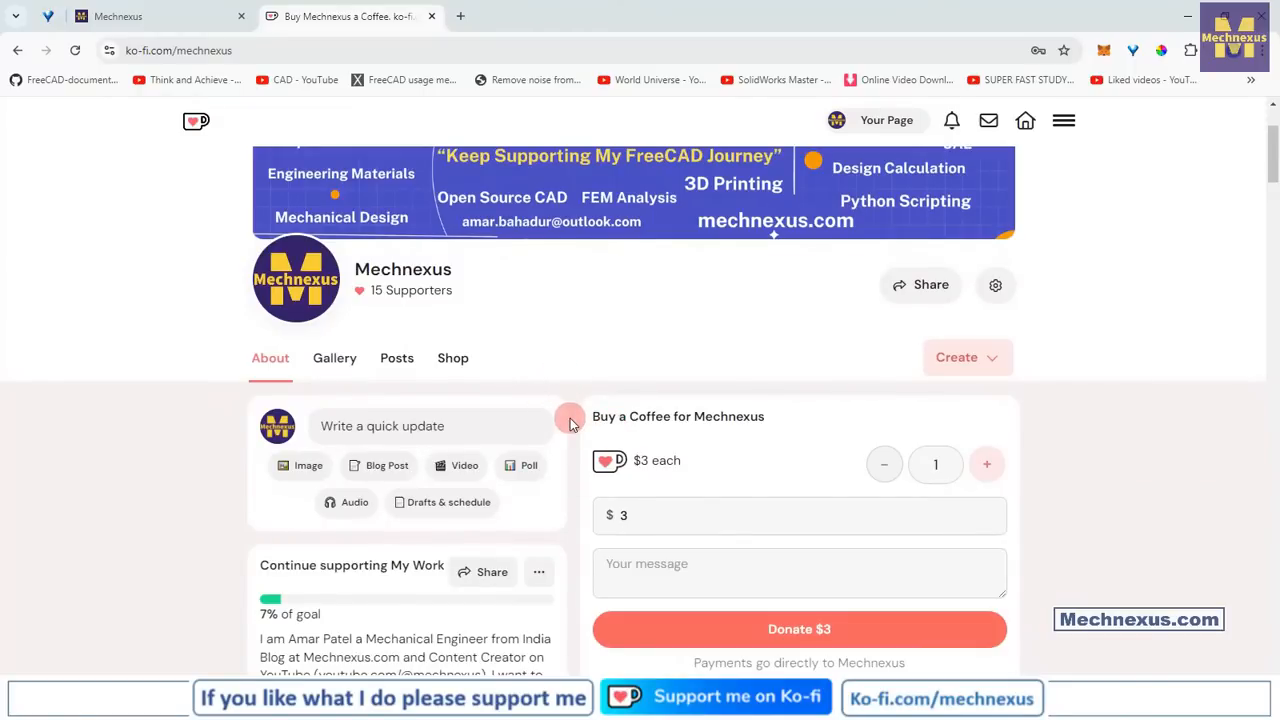
scroll(570, 422, "down", 2)
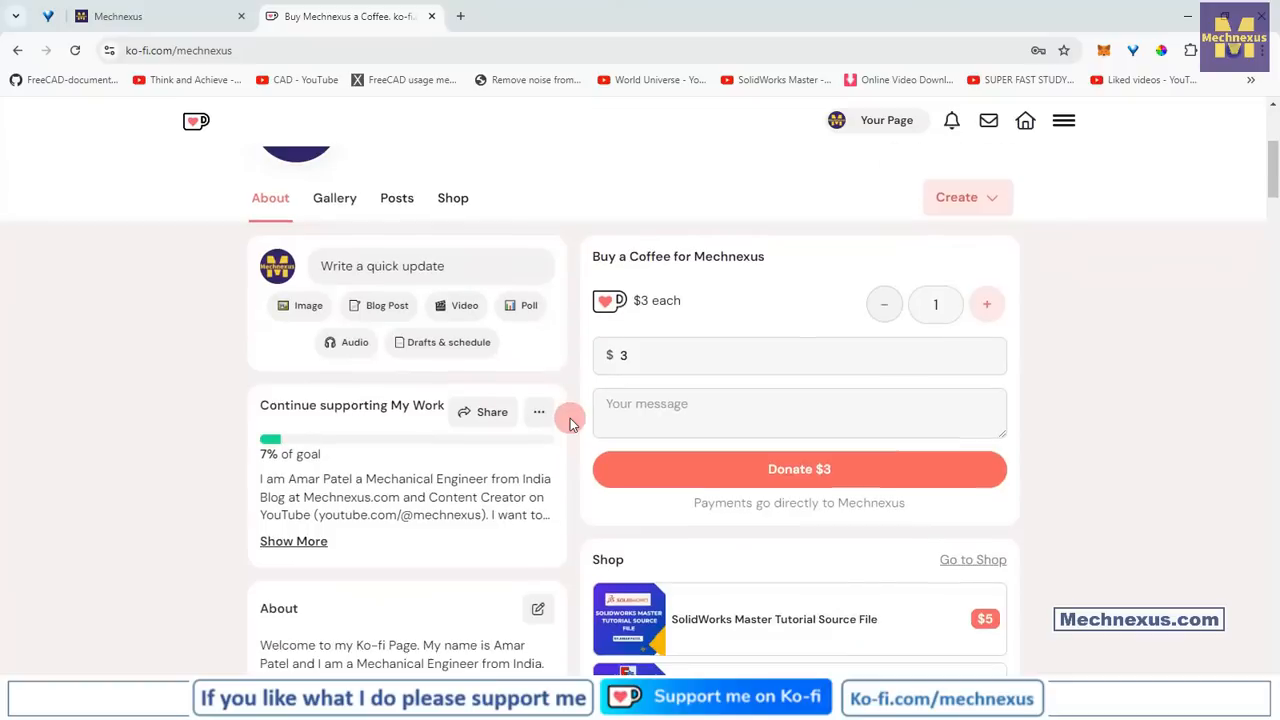
scroll(570, 422, "up", 3)
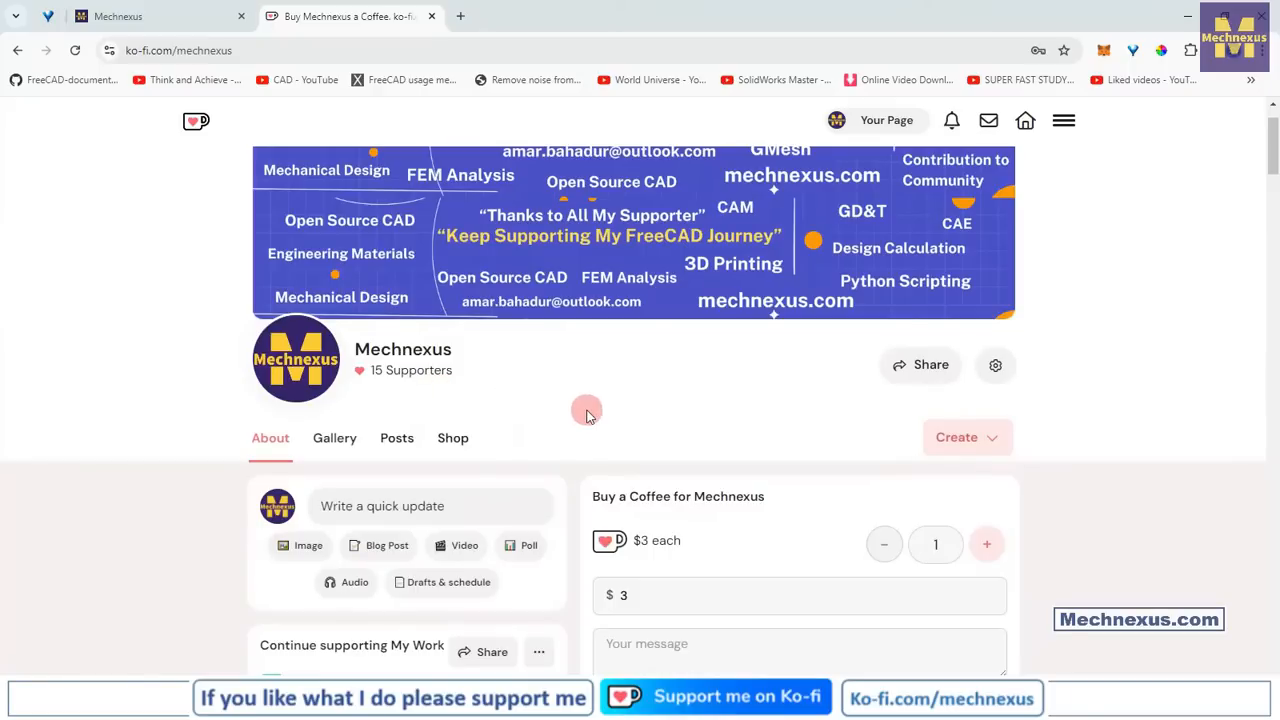
scroll(587, 414, "down", 2)
scroll(587, 420, "down", 2)
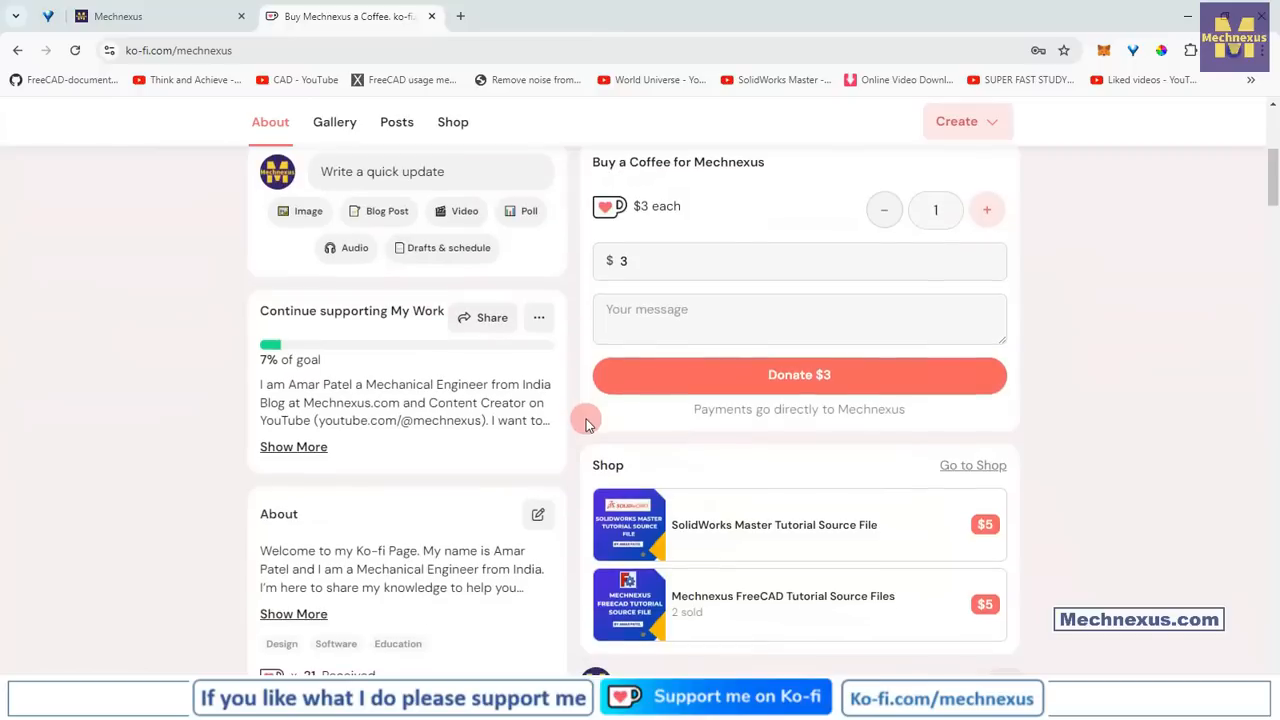
scroll(587, 420, "up", 5)
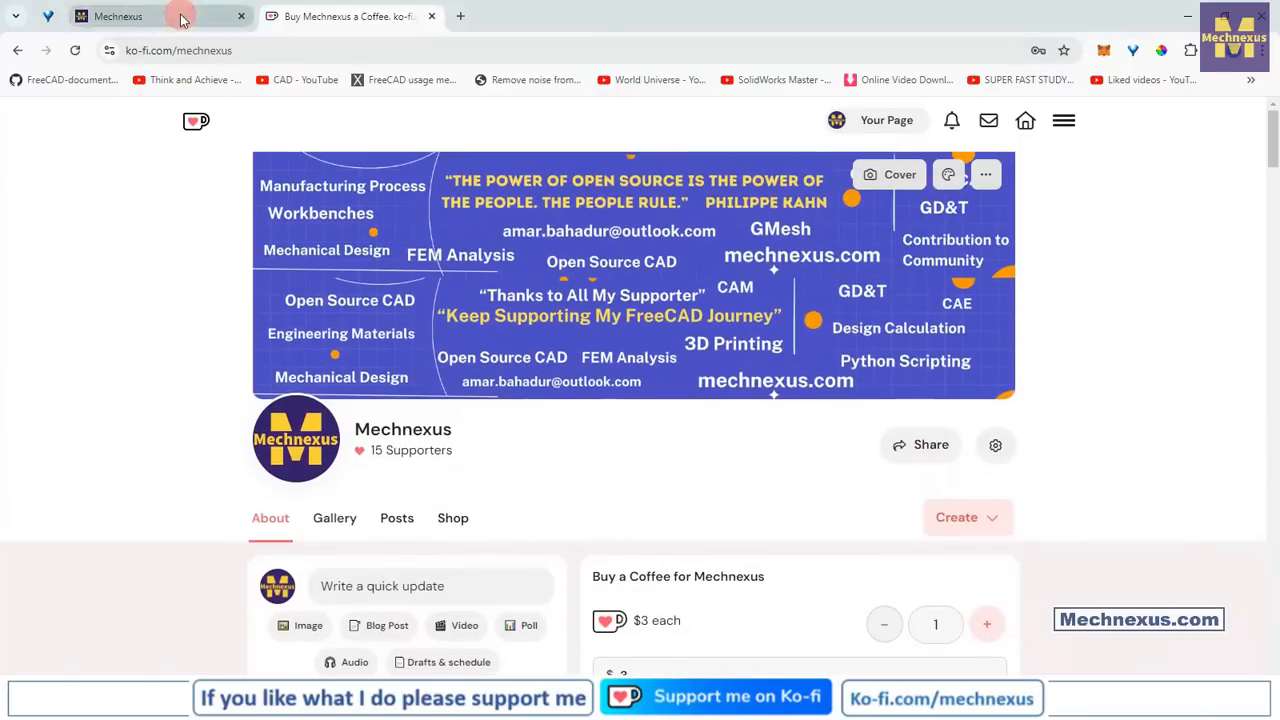
left_click(183, 18)
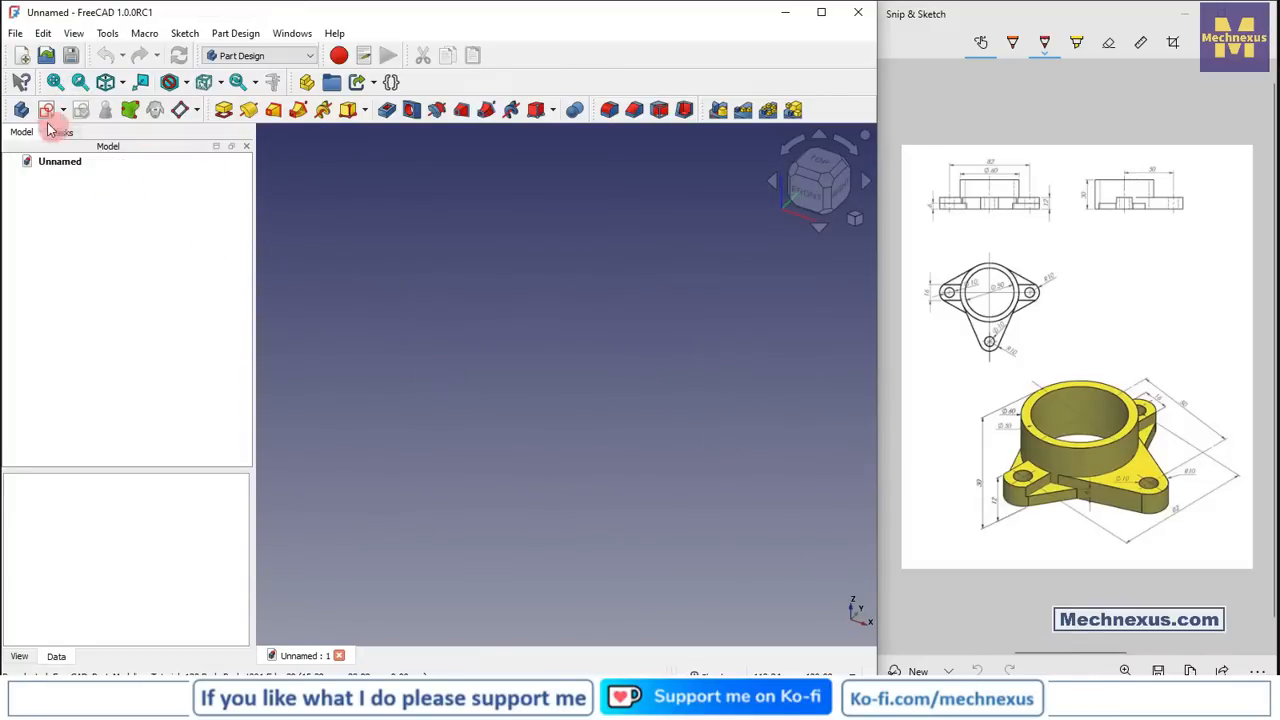
- Create a body in the empty document, show its origin planes and start a sketch on the XY plane
left_click(22, 110)
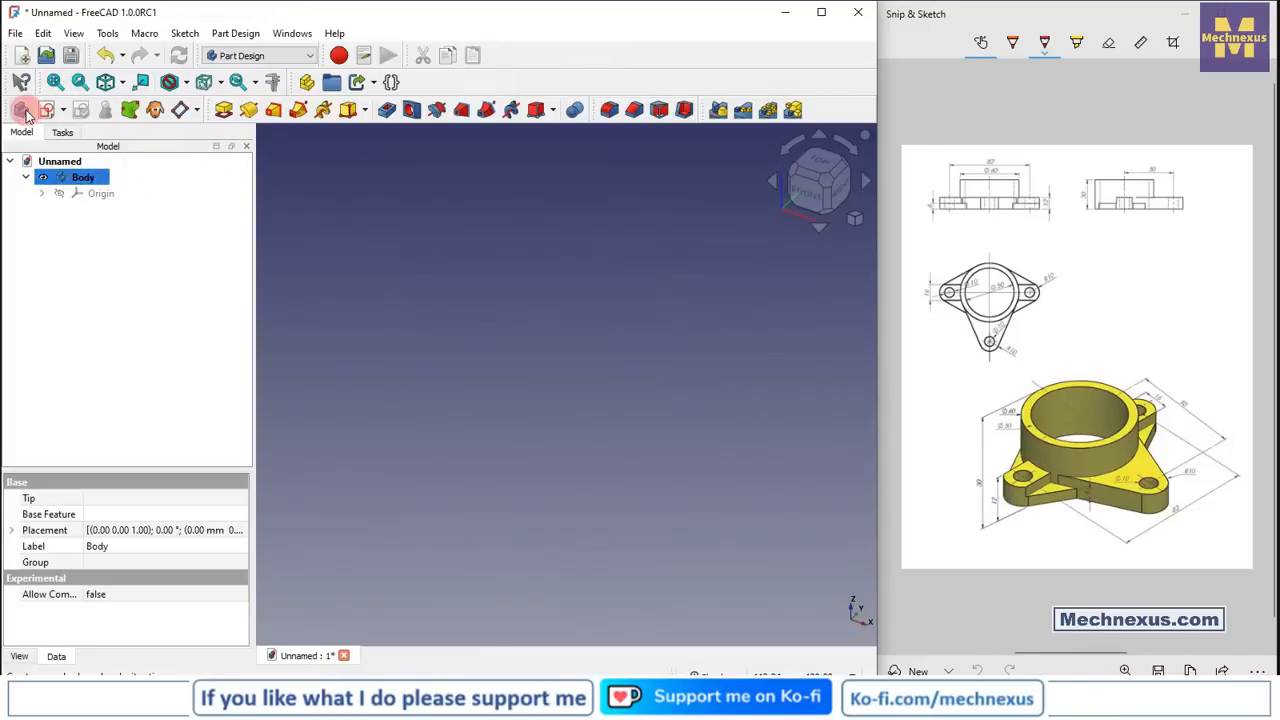
left_click(95, 196)
key("space")
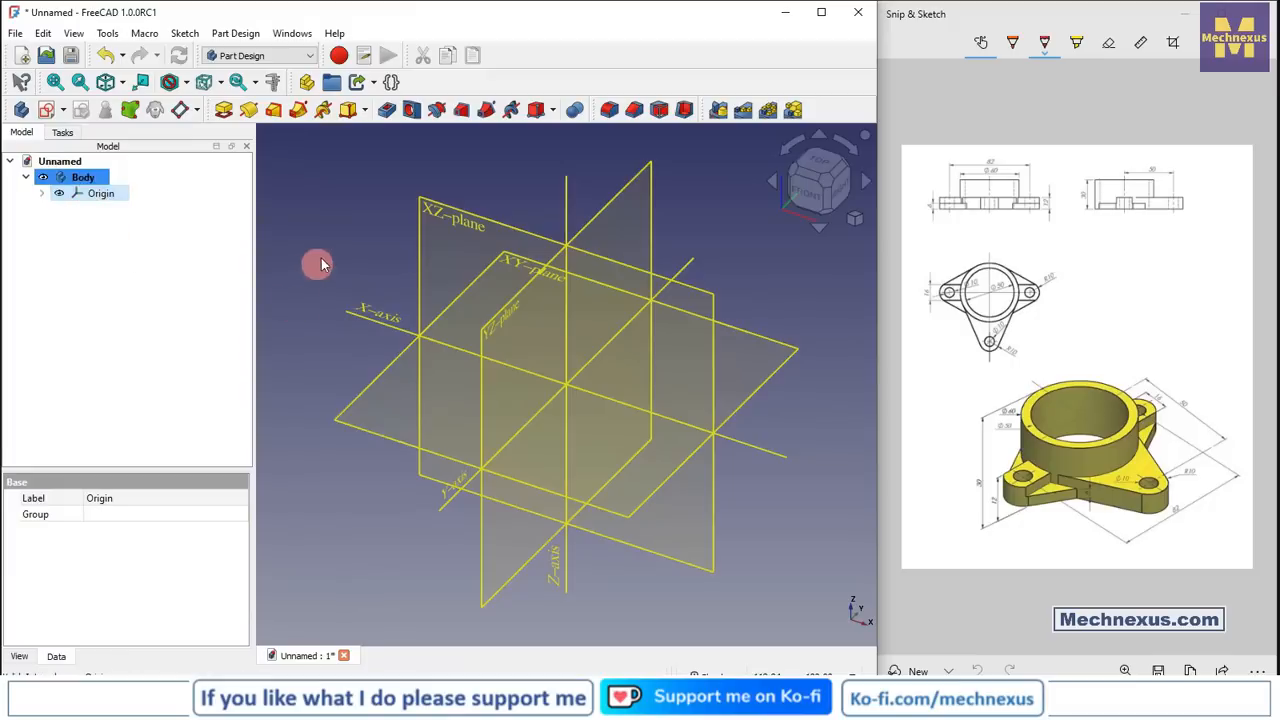
left_click(321, 255)
left_click(370, 380)
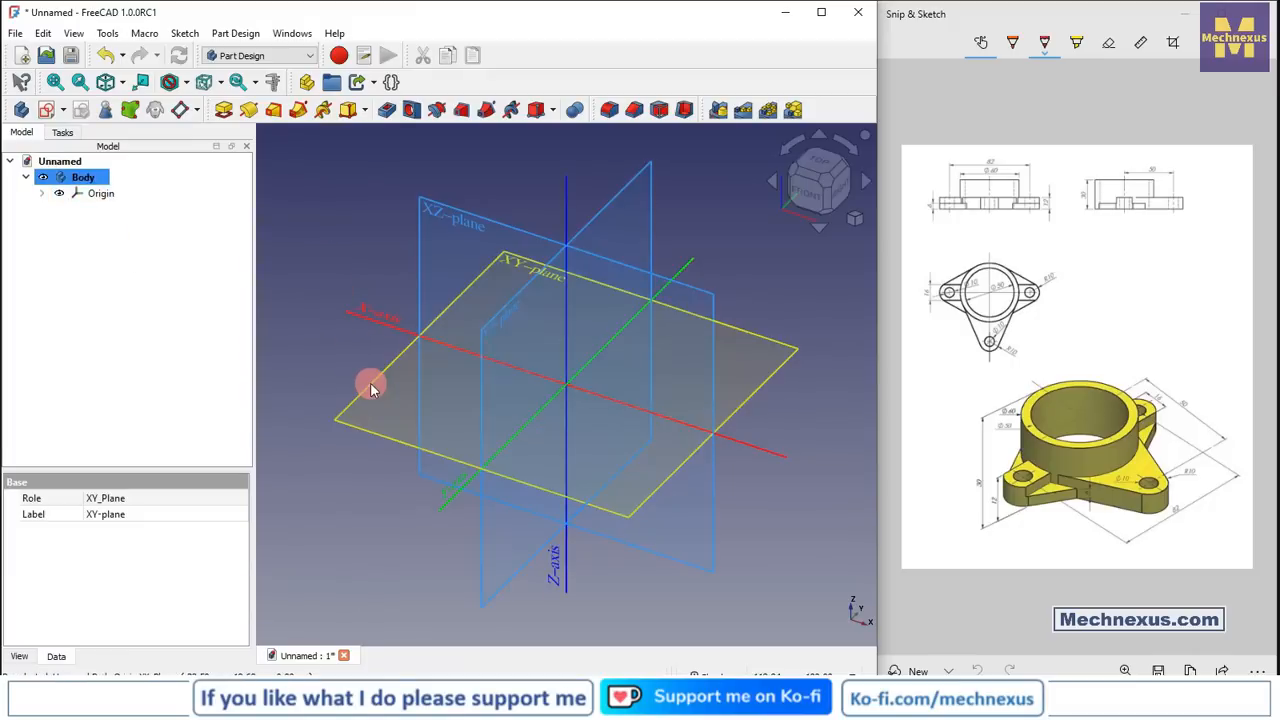
left_click(47, 108)
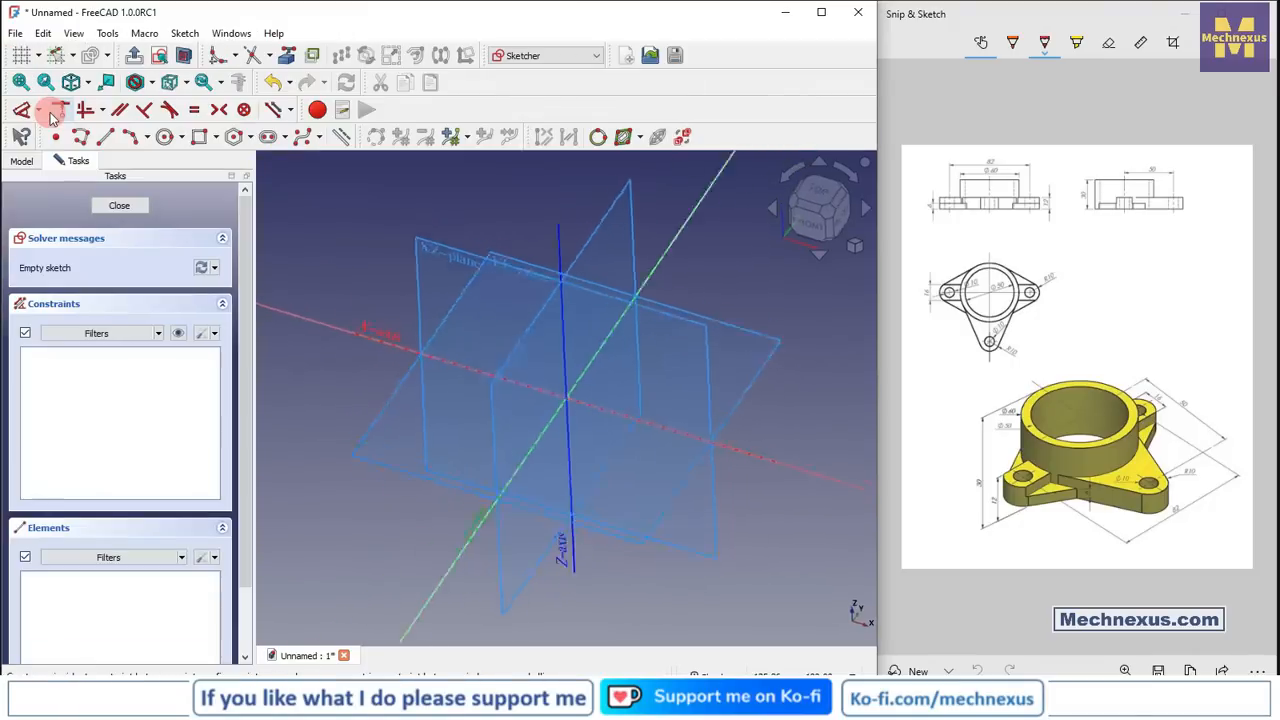
- Hide the body's origin planes and axes while keeping the sketch open for editing
left_click(21, 160)
left_click(97, 223)
right_click(92, 228)
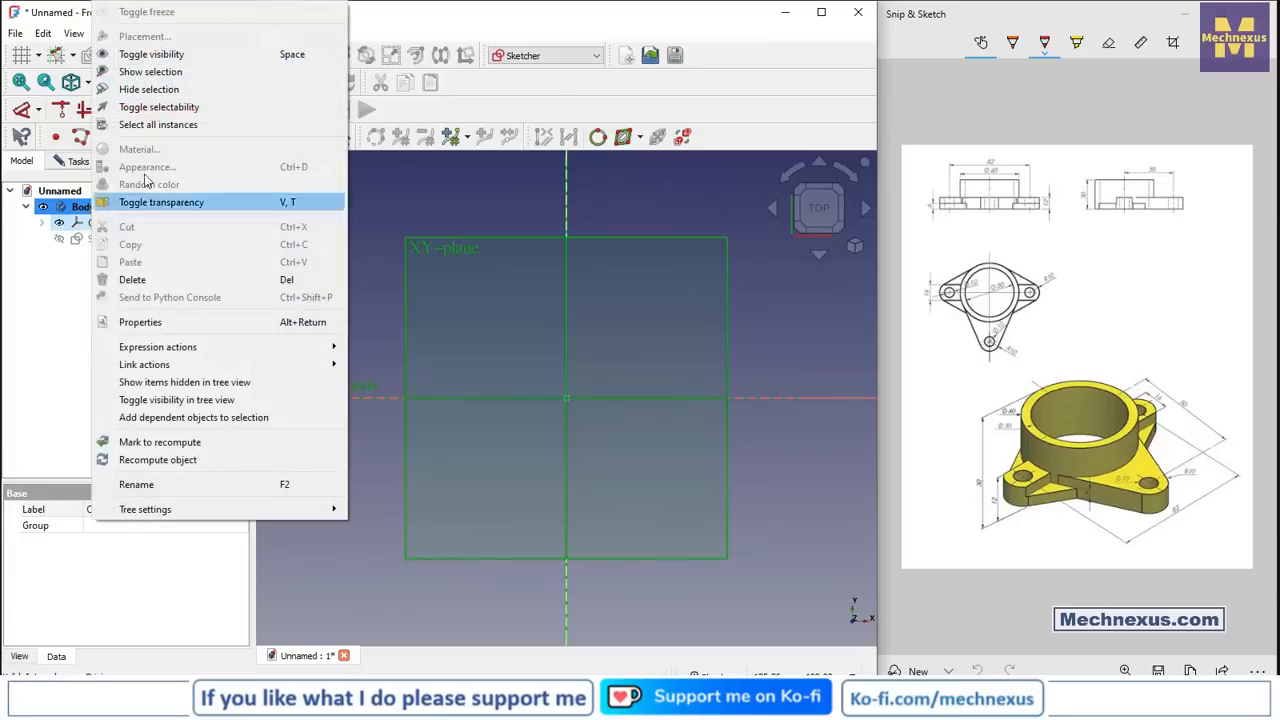
left_click(150, 62)
left_click(382, 290)
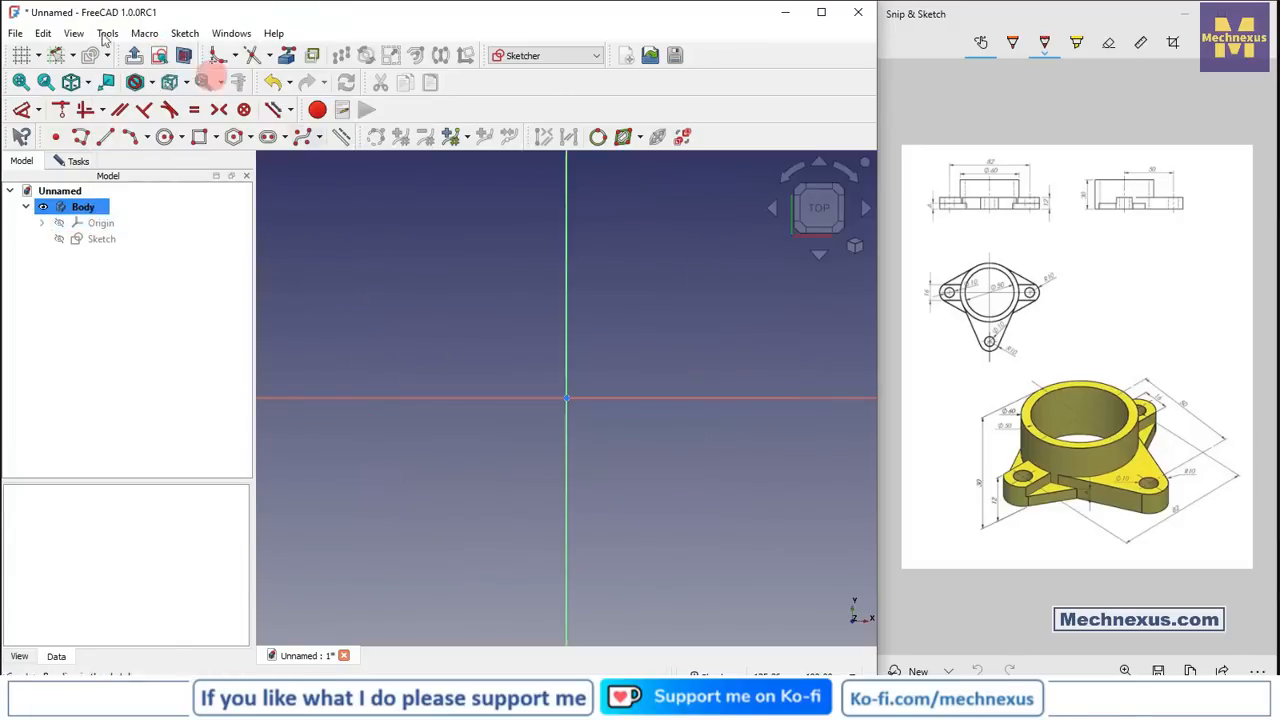
- Sketch two concentric circles centred on the origin, about 51 mm and 63 mm in diameter
left_click(164, 137)
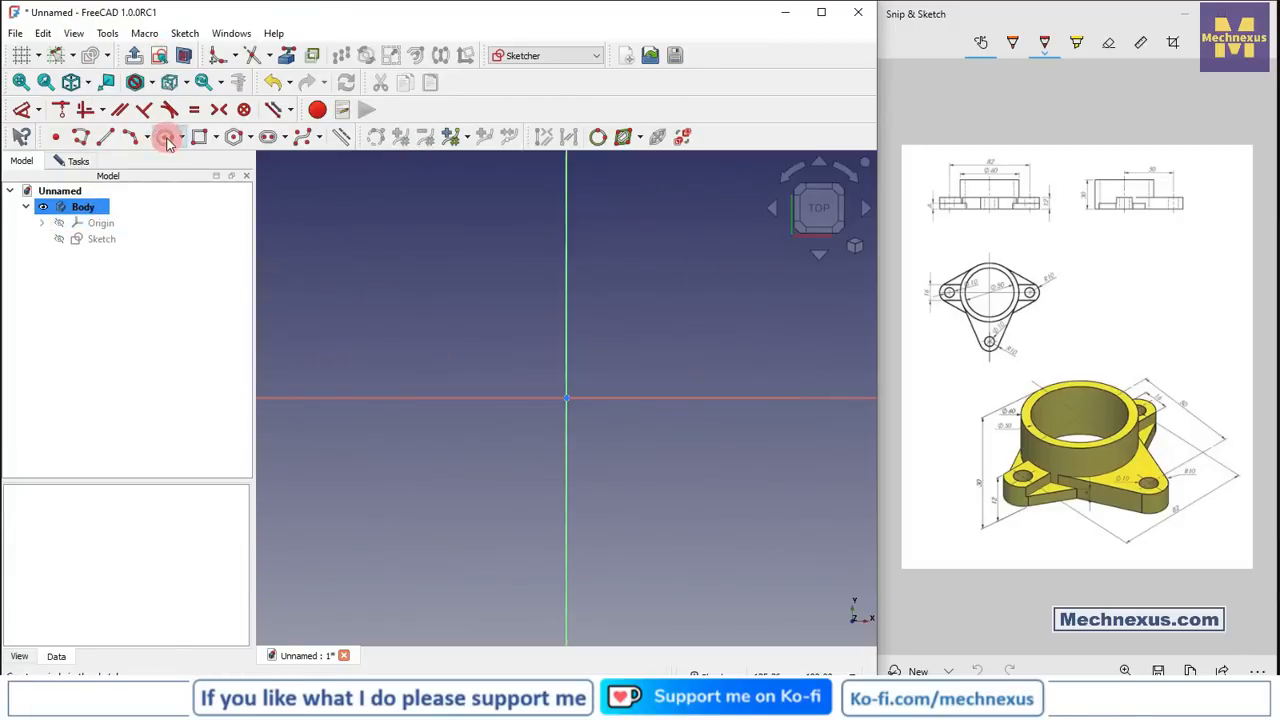
left_click(566, 398)
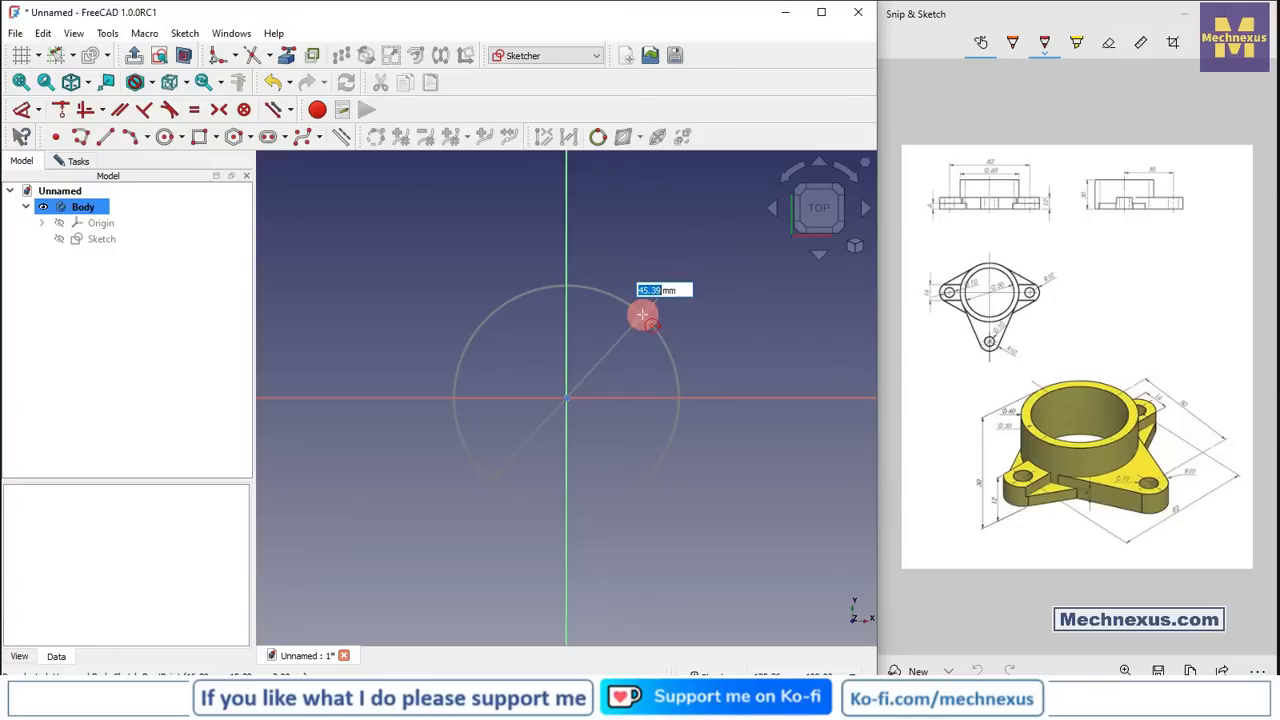
left_click(648, 303)
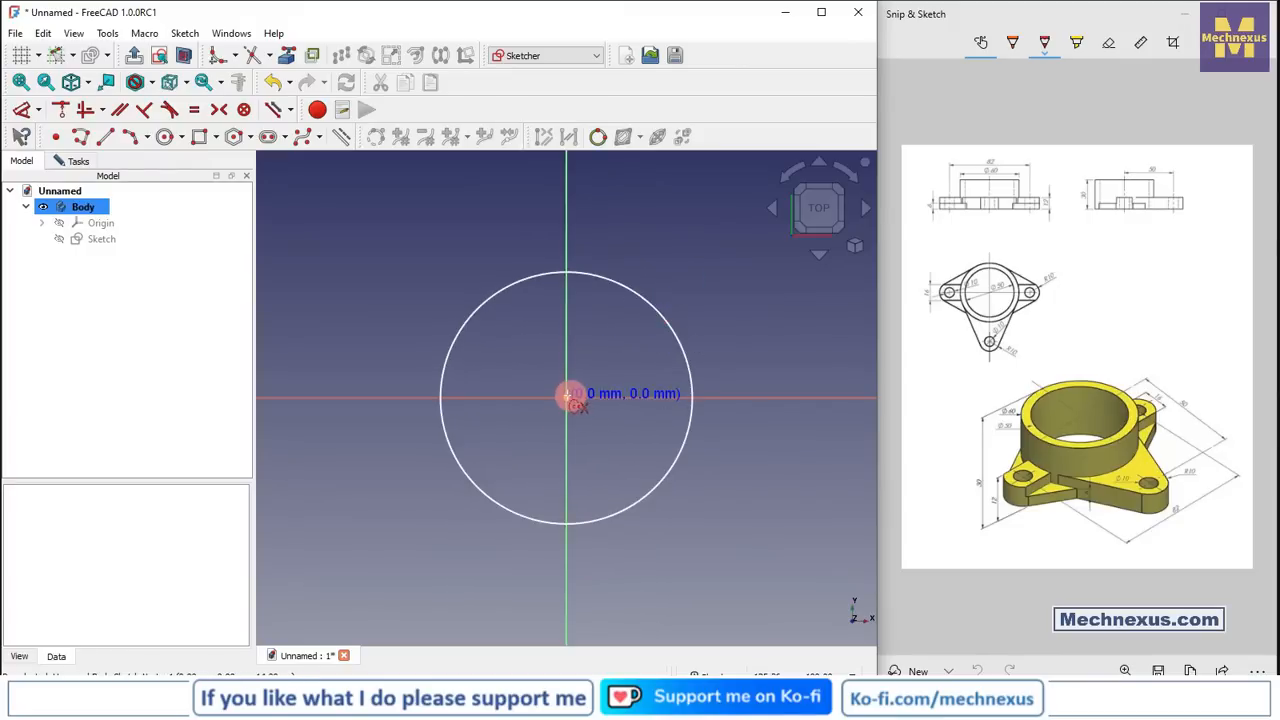
left_click(567, 398)
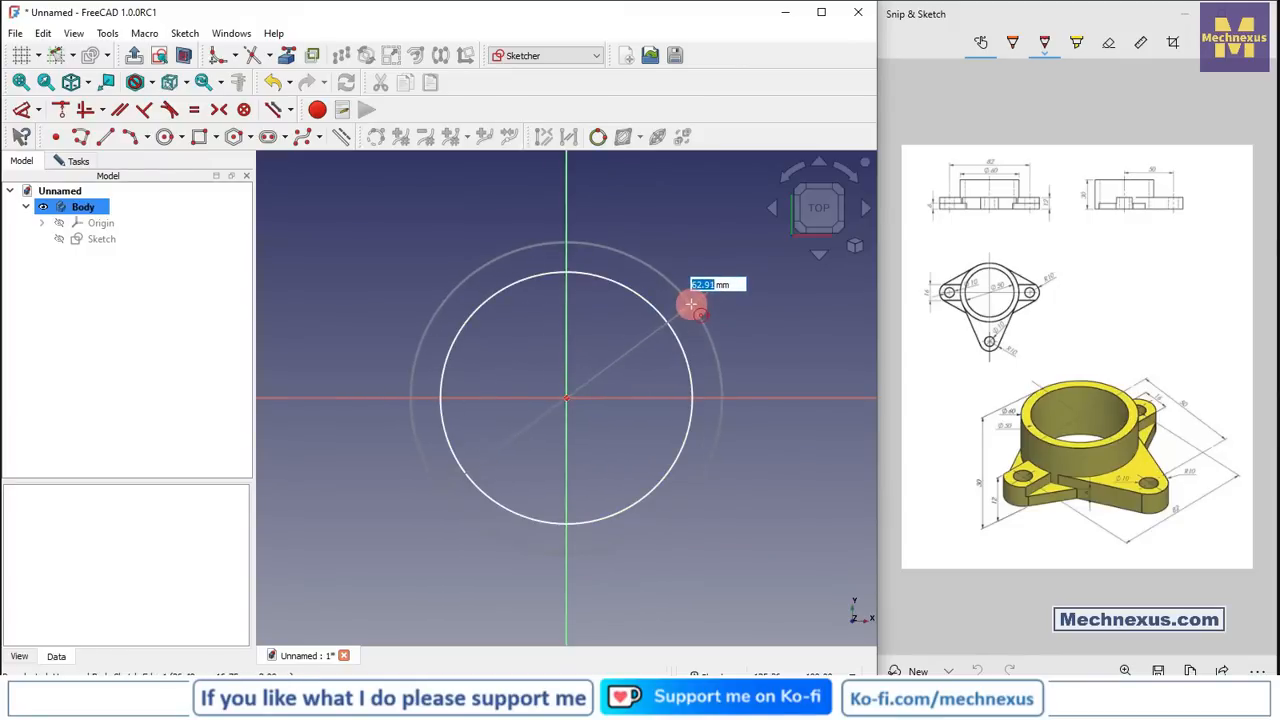
left_click(691, 305)
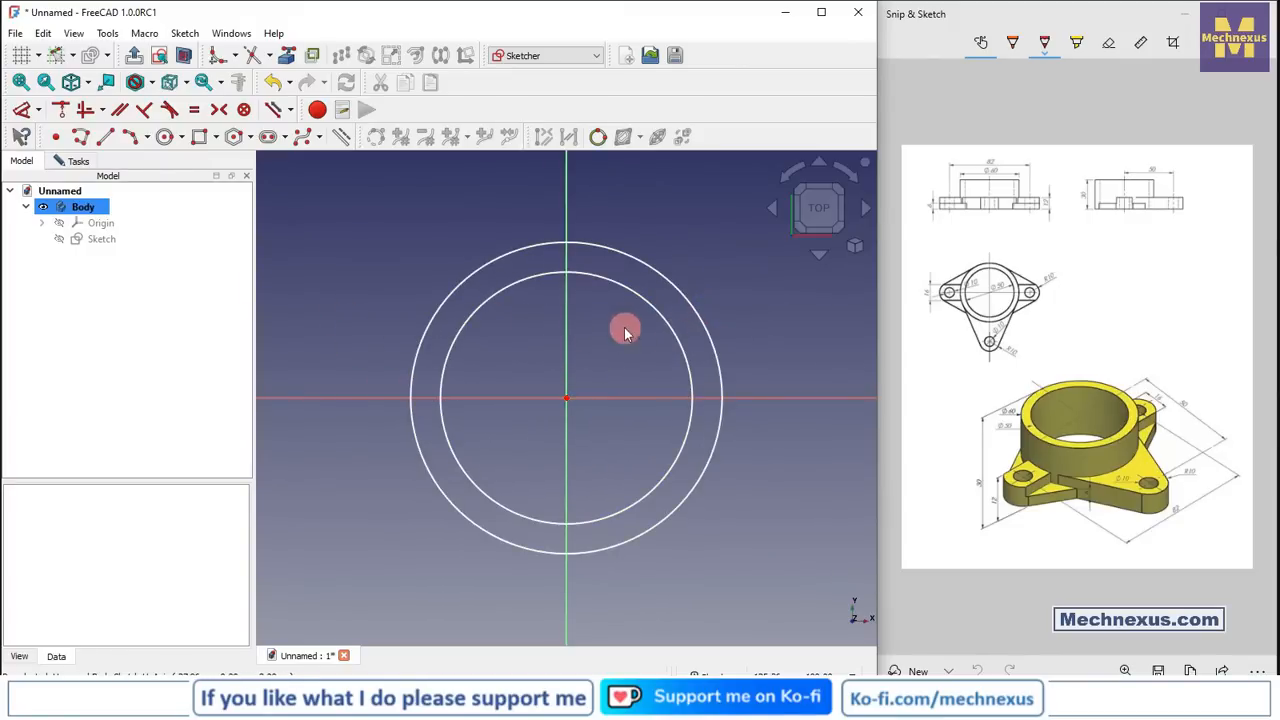
- Constrain the inner circle's diameter to 50 mm
left_click(38, 110)
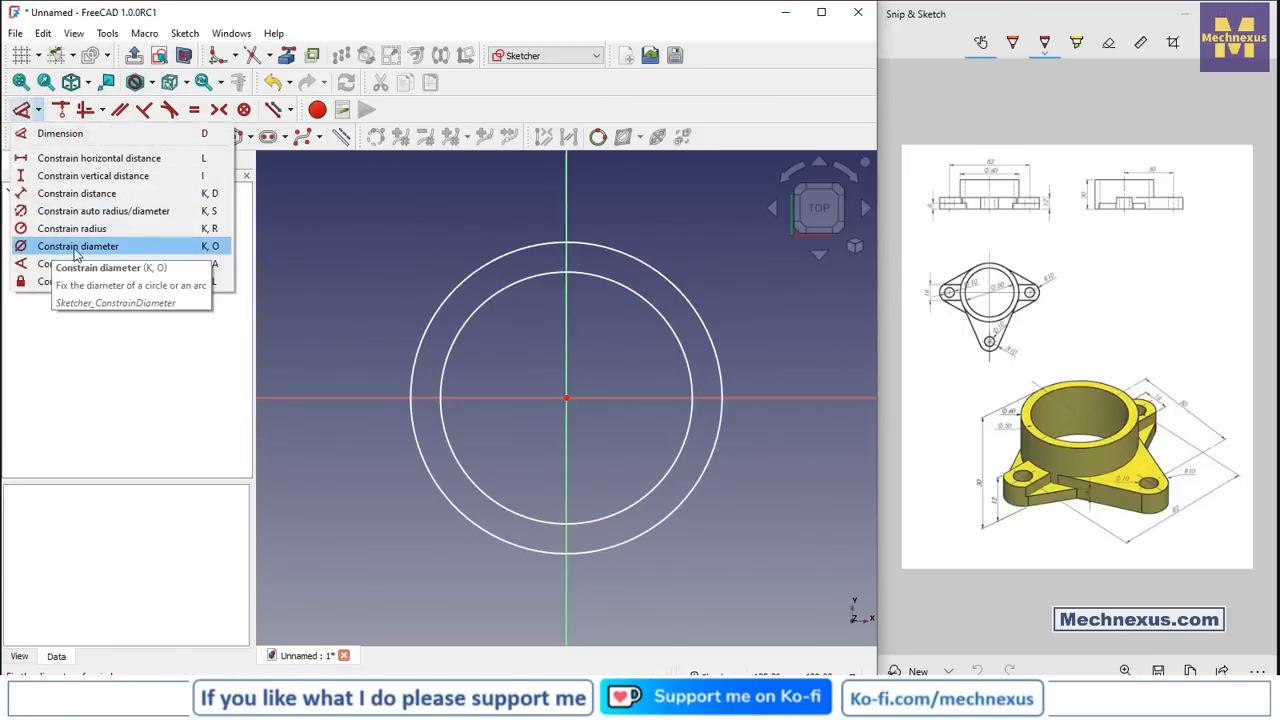
left_click(215, 246)
left_click(663, 320)
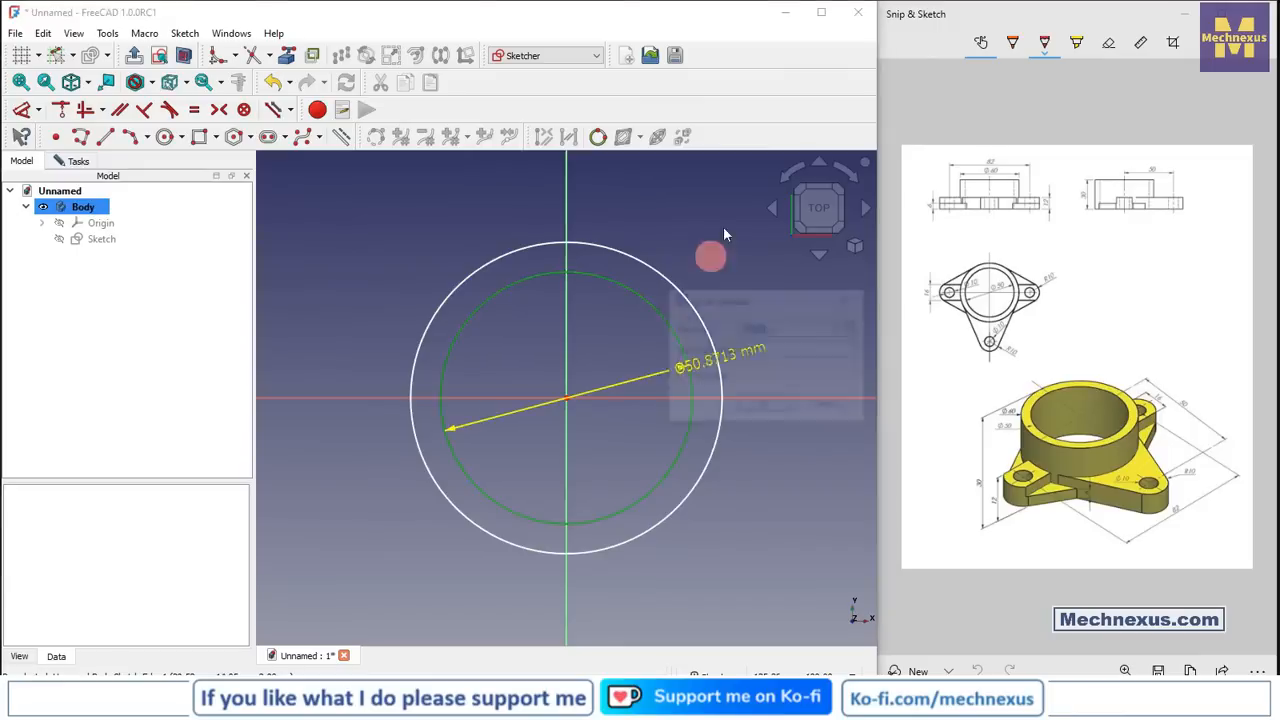
type("50")
key("Return")
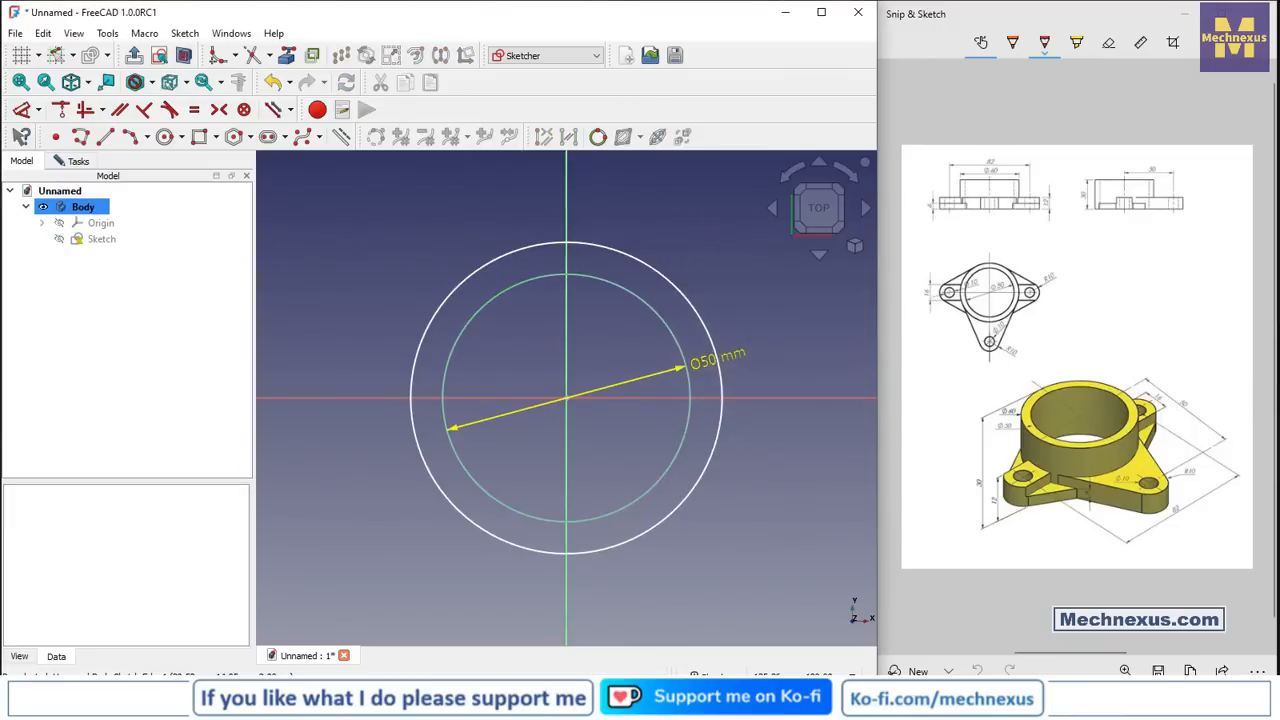
- Constrain the outer circle's diameter to 60 mm and move both diameter labels apart, outside the circles
left_click(668, 274)
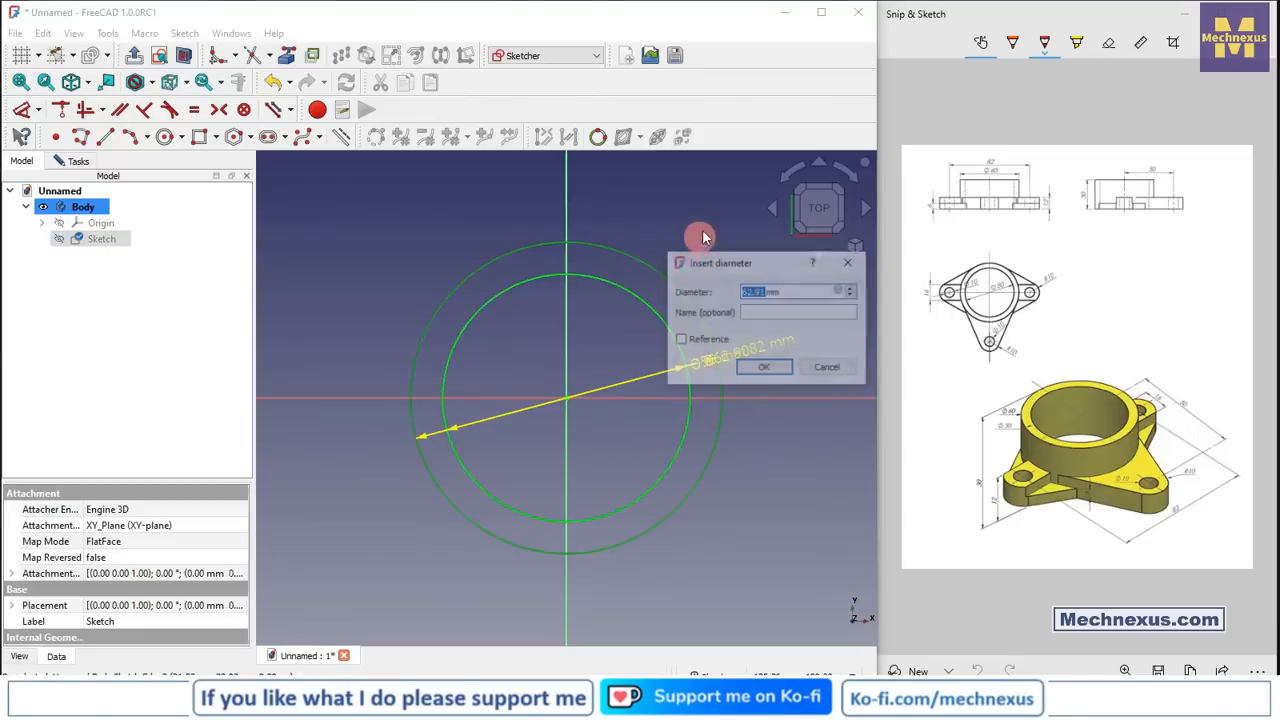
key("Return")
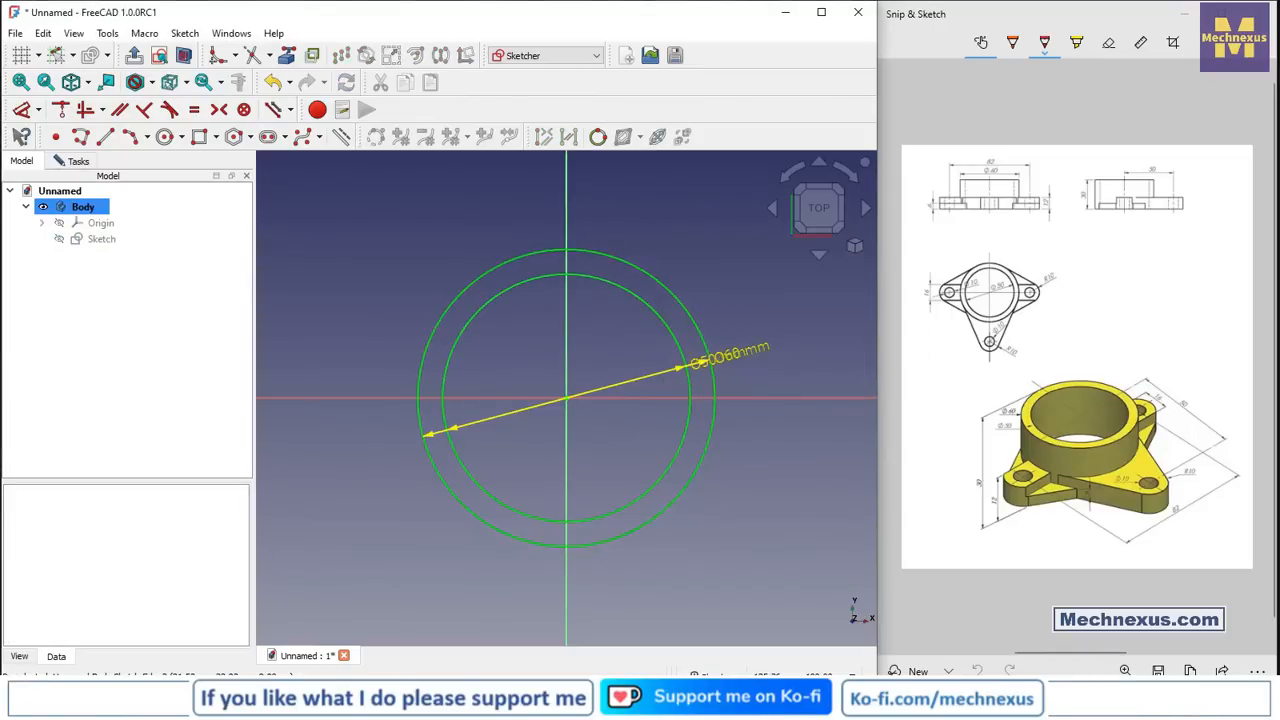
left_click_drag(740, 360, 714, 229)
left_click_drag(734, 349, 748, 290)
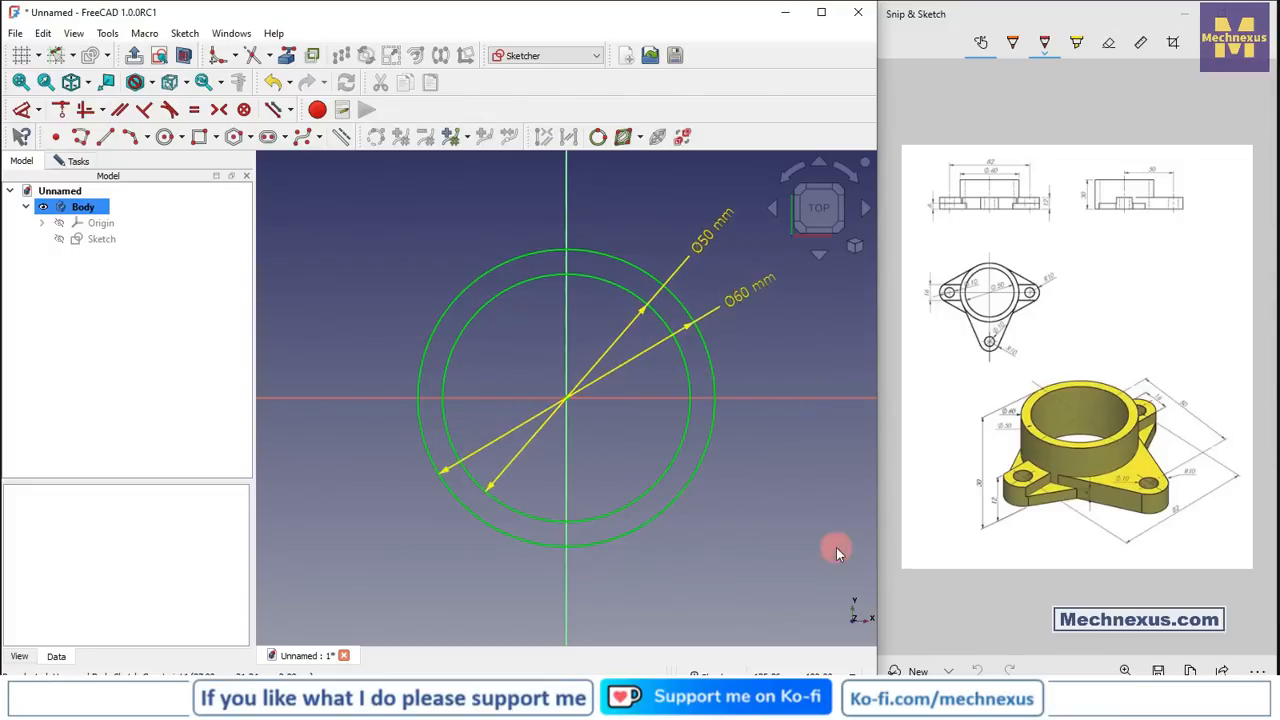
- Close the ring sketch and pad it to a length of 30 mm
left_click(134, 56)
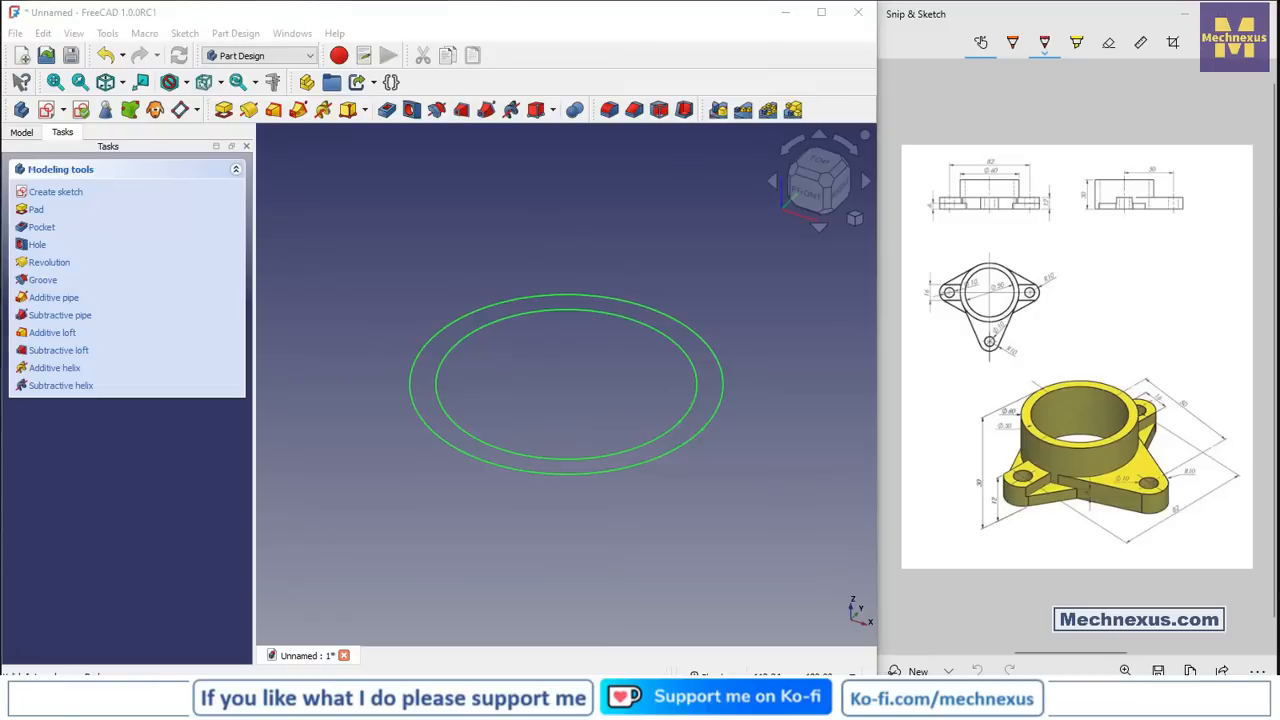
left_click(21, 132)
left_click(86, 211)
left_click(224, 113)
type("30")
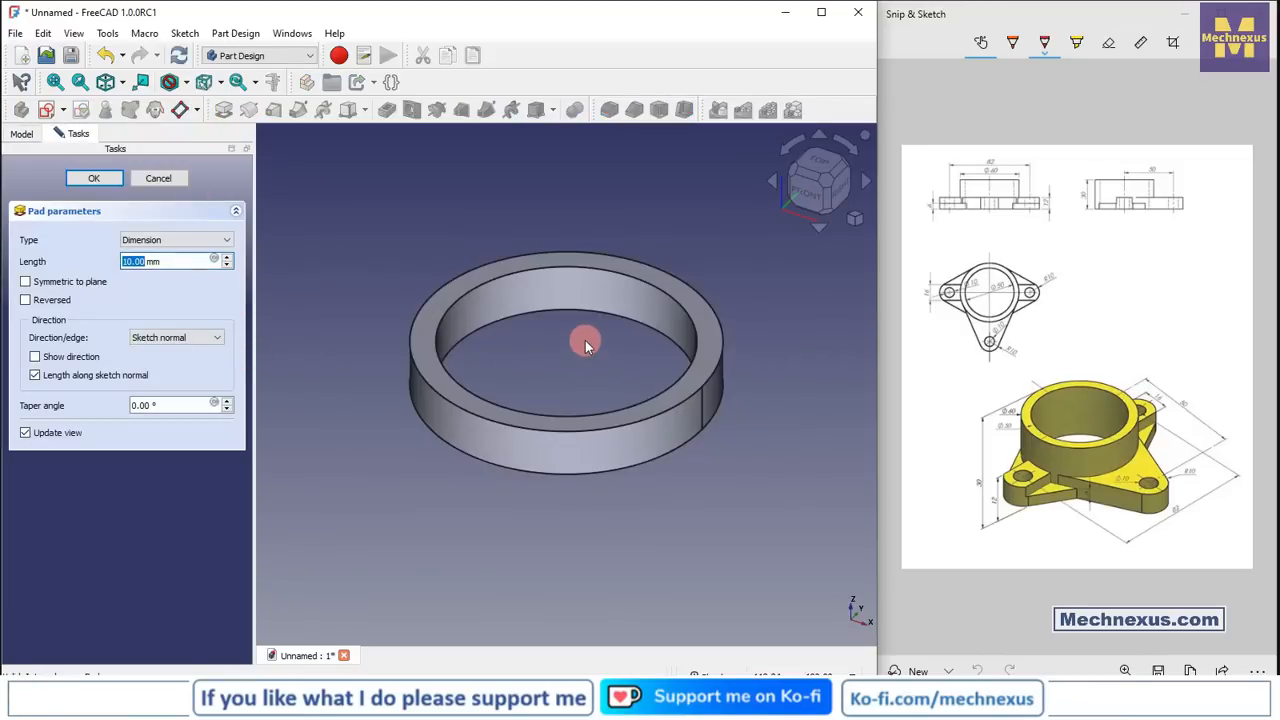
left_click(370, 223)
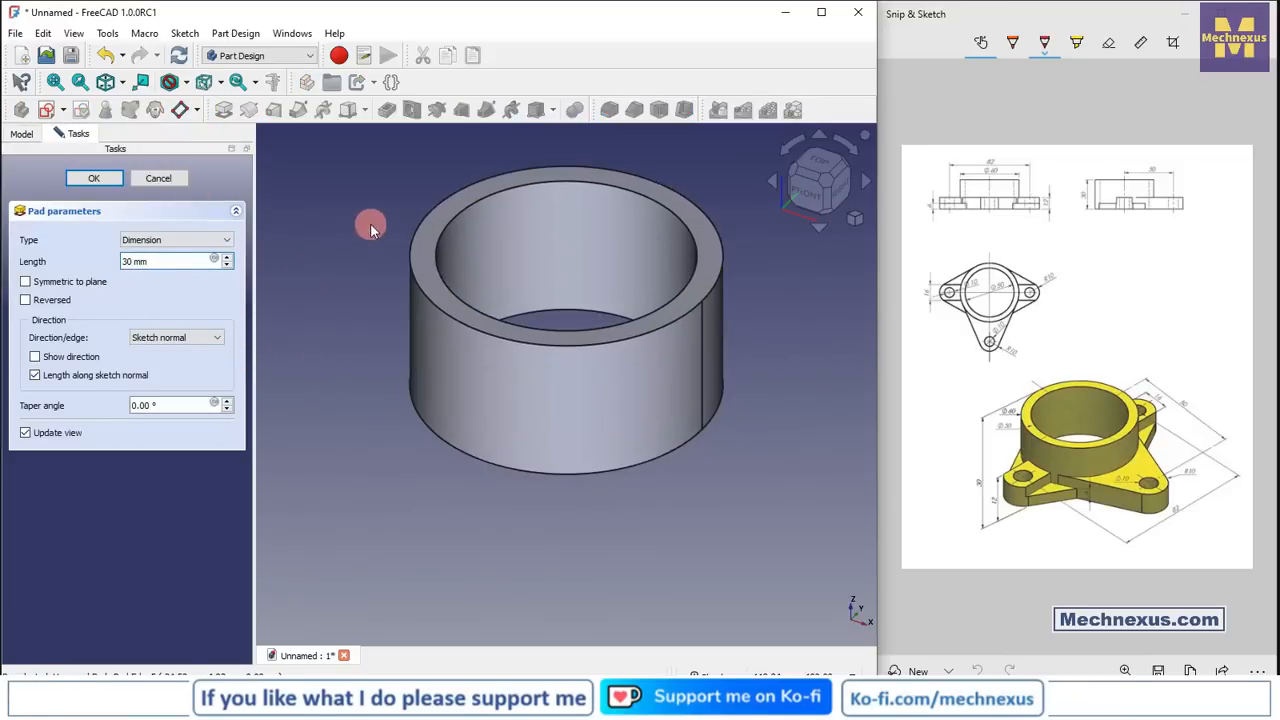
left_click(108, 178)
- Widen the 3D view and start a new sketch on the ring's bottom annular face
scroll(431, 553, "down", 2)
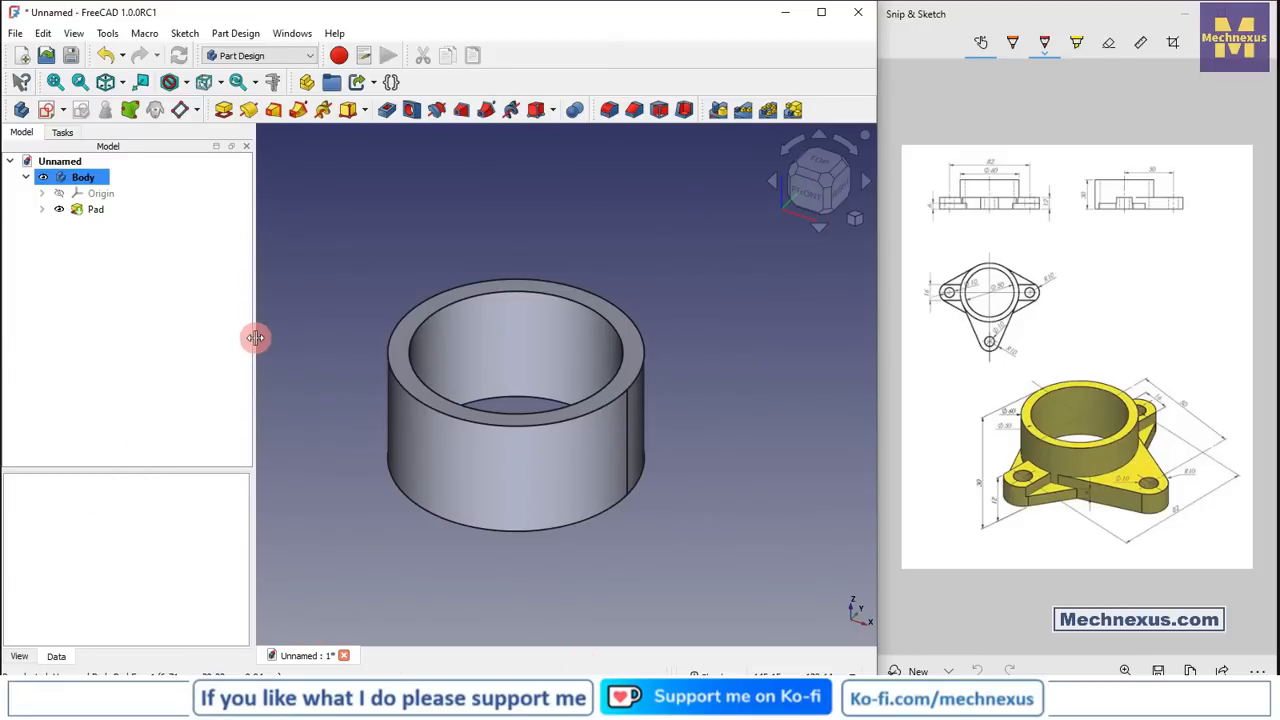
left_click_drag(257, 334, 202, 337)
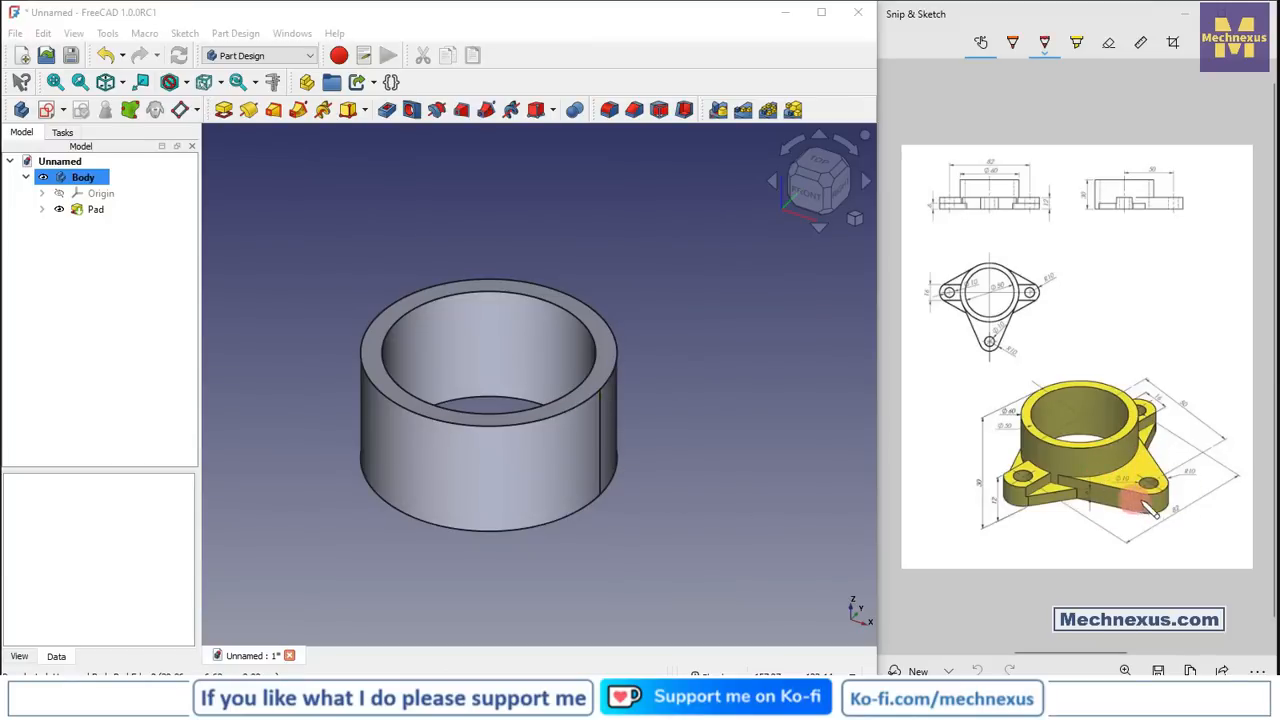
left_click(697, 564)
middle_click_drag(697, 552, 662, 424)
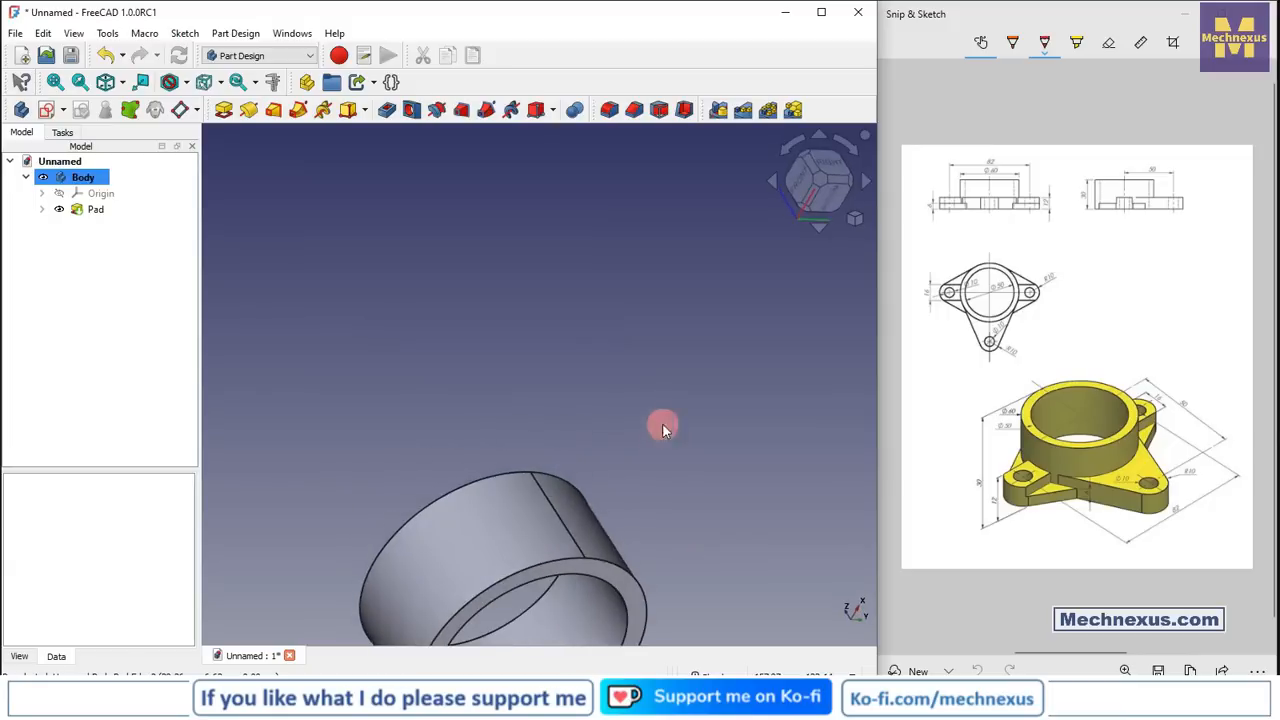
left_click(620, 584)
left_click(623, 586)
scroll(516, 462, "down", 2)
left_click(722, 533)
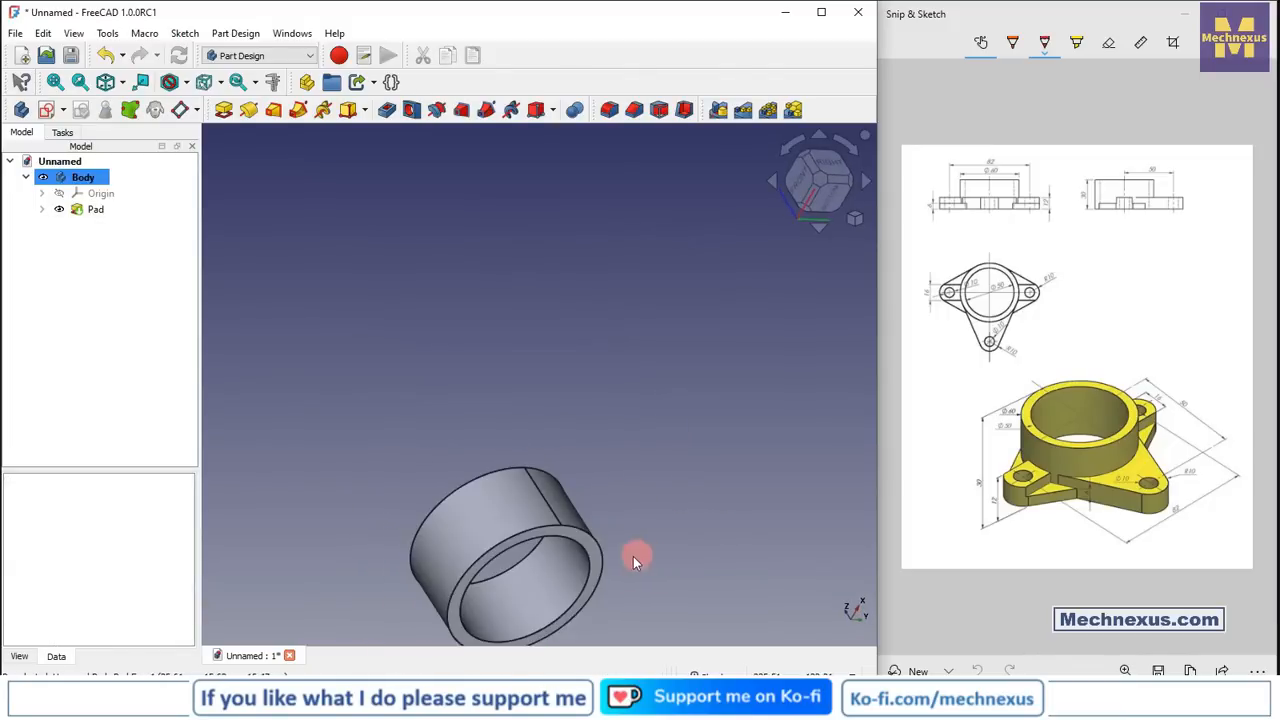
left_click(595, 557)
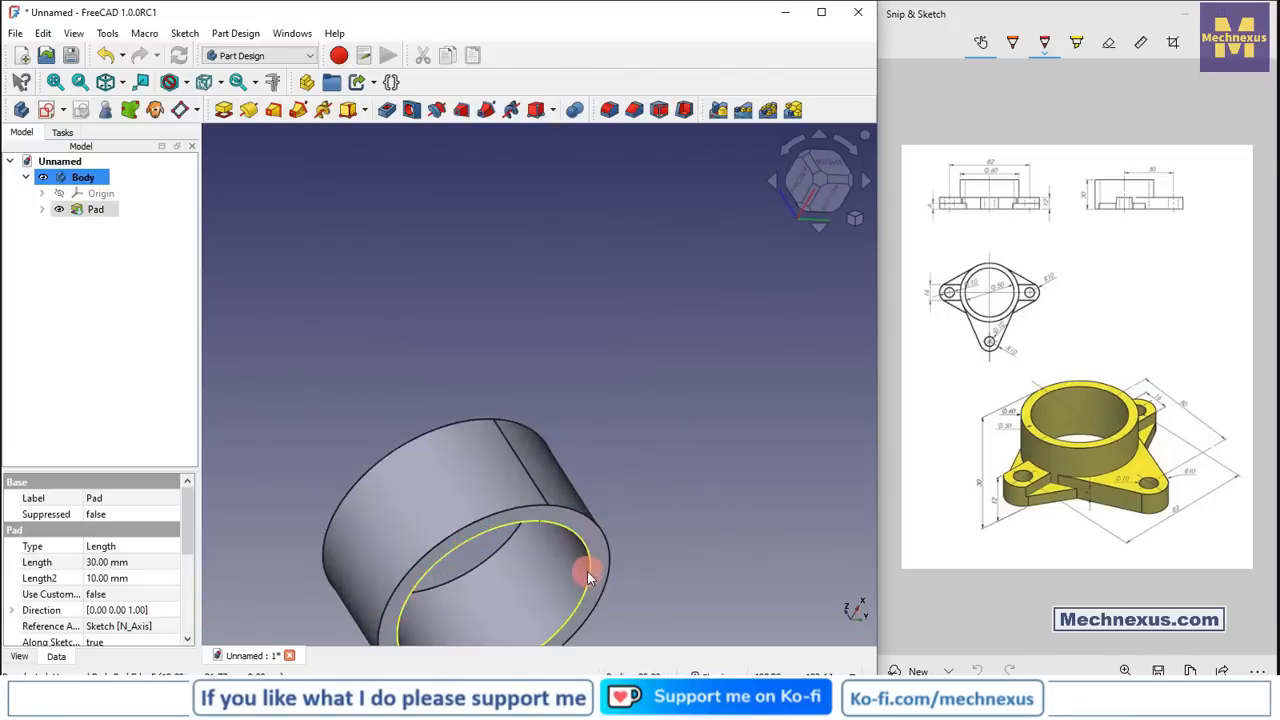
scroll(587, 571, "up", 2)
left_click(733, 518)
left_click(607, 541)
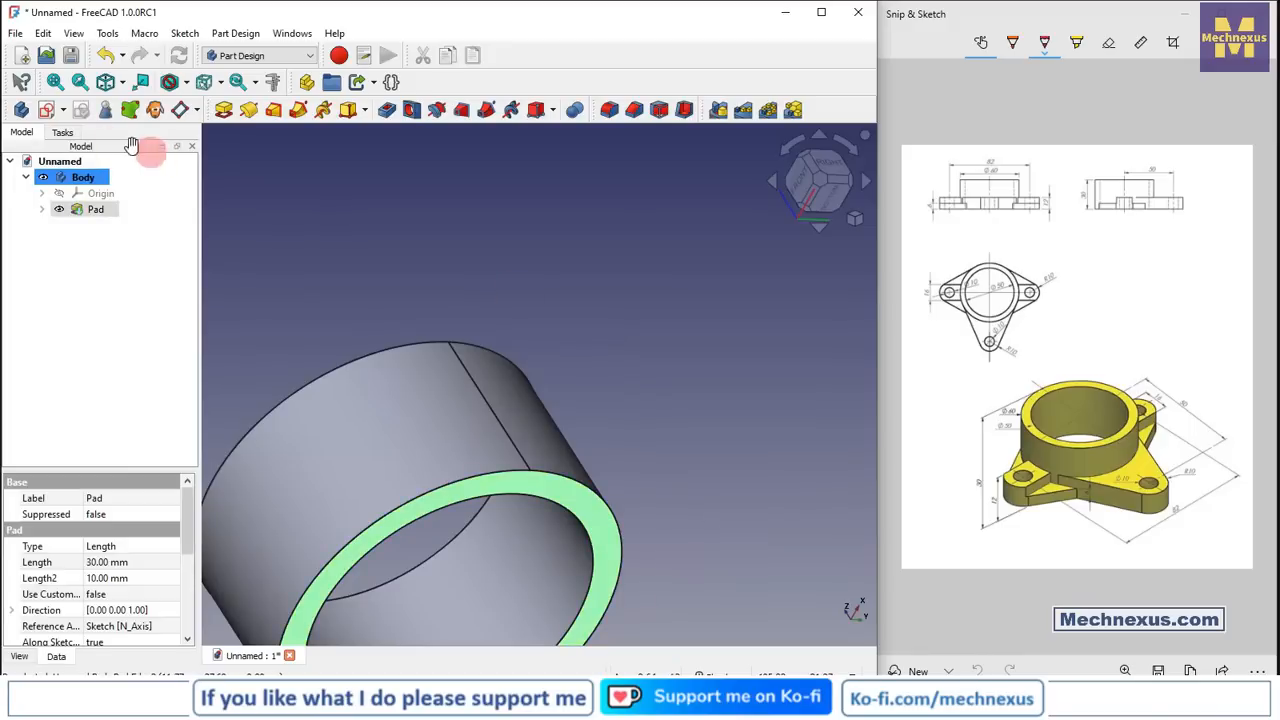
left_click(46, 111)
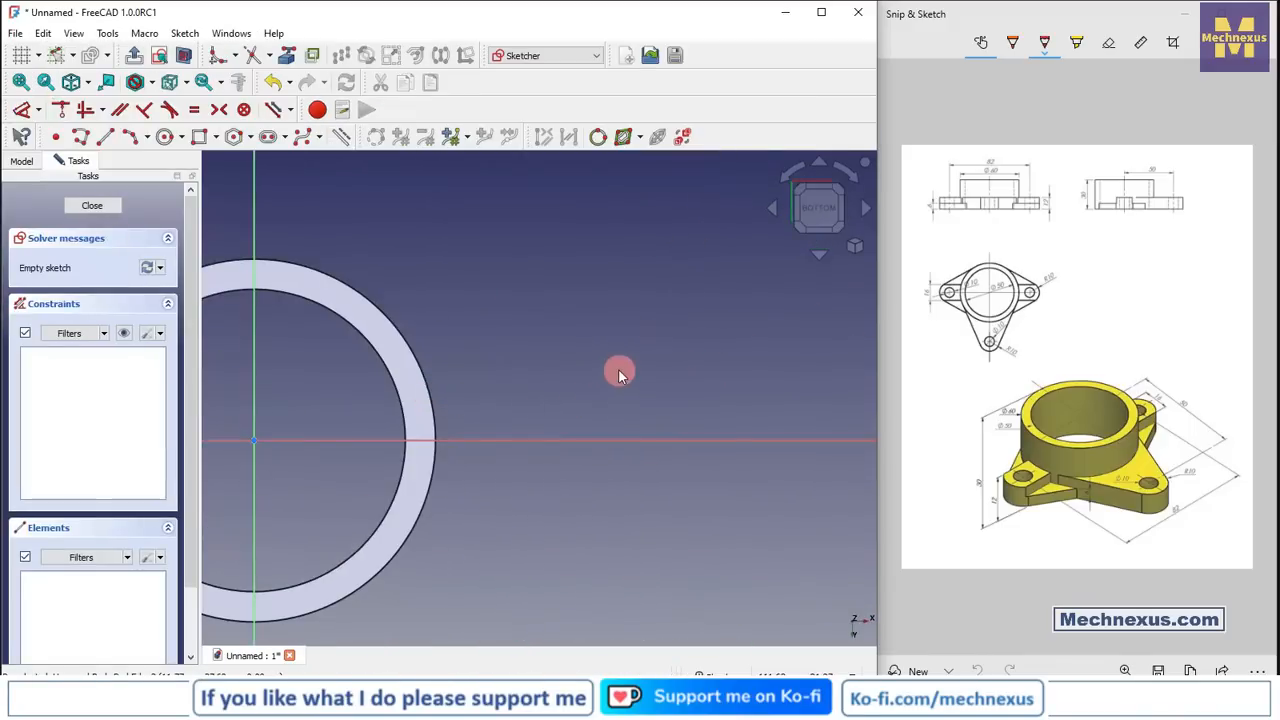
- Project the ring's outer bottom edge into the new sketch as external geometry
key("0")
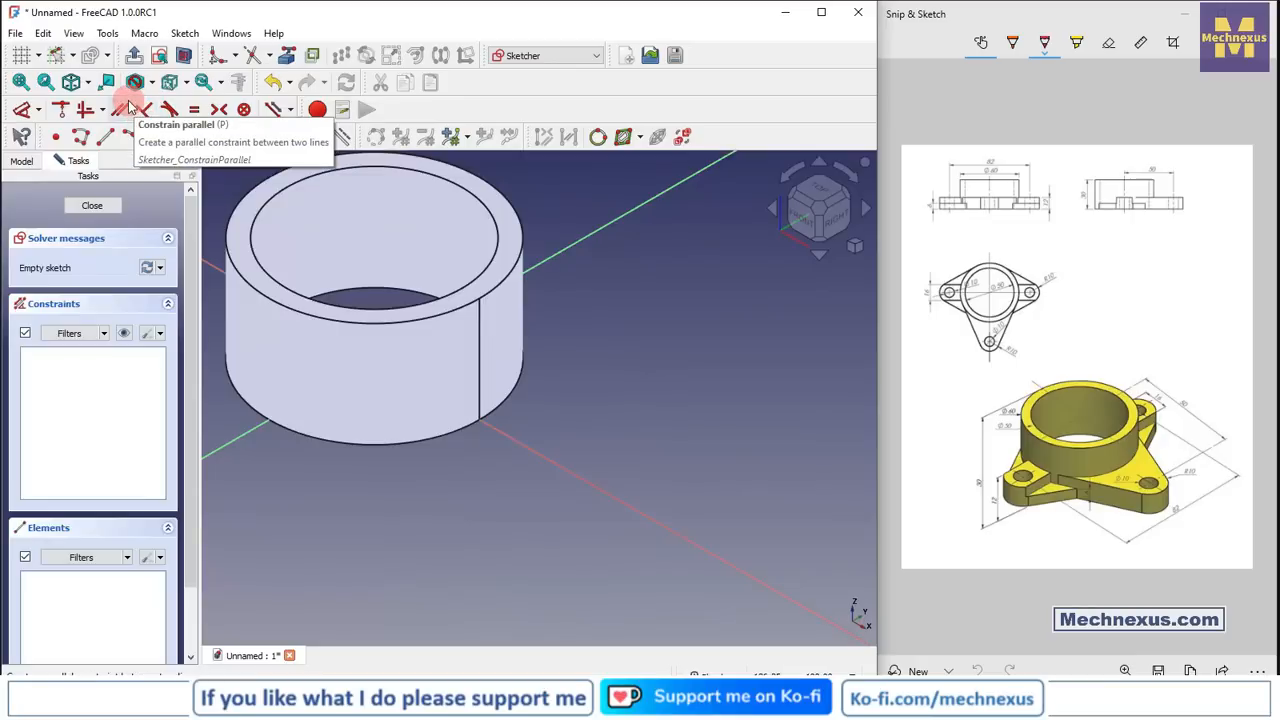
left_click(286, 56)
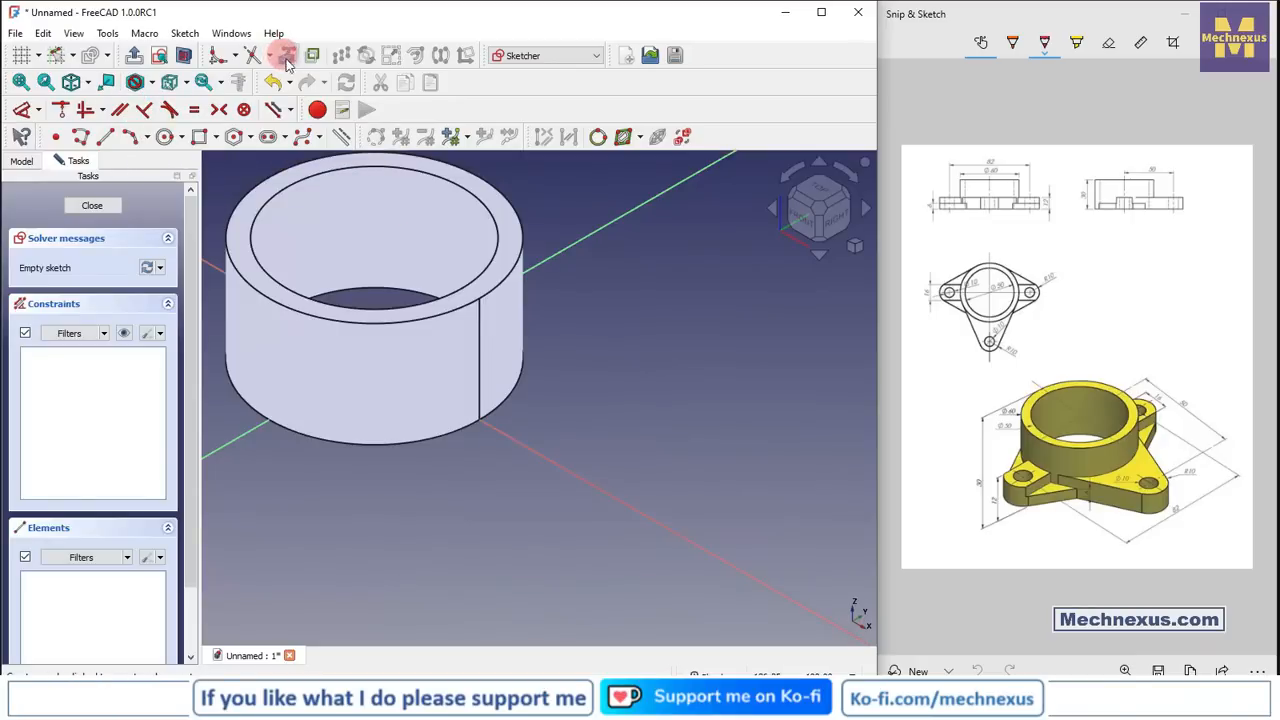
left_click(452, 430)
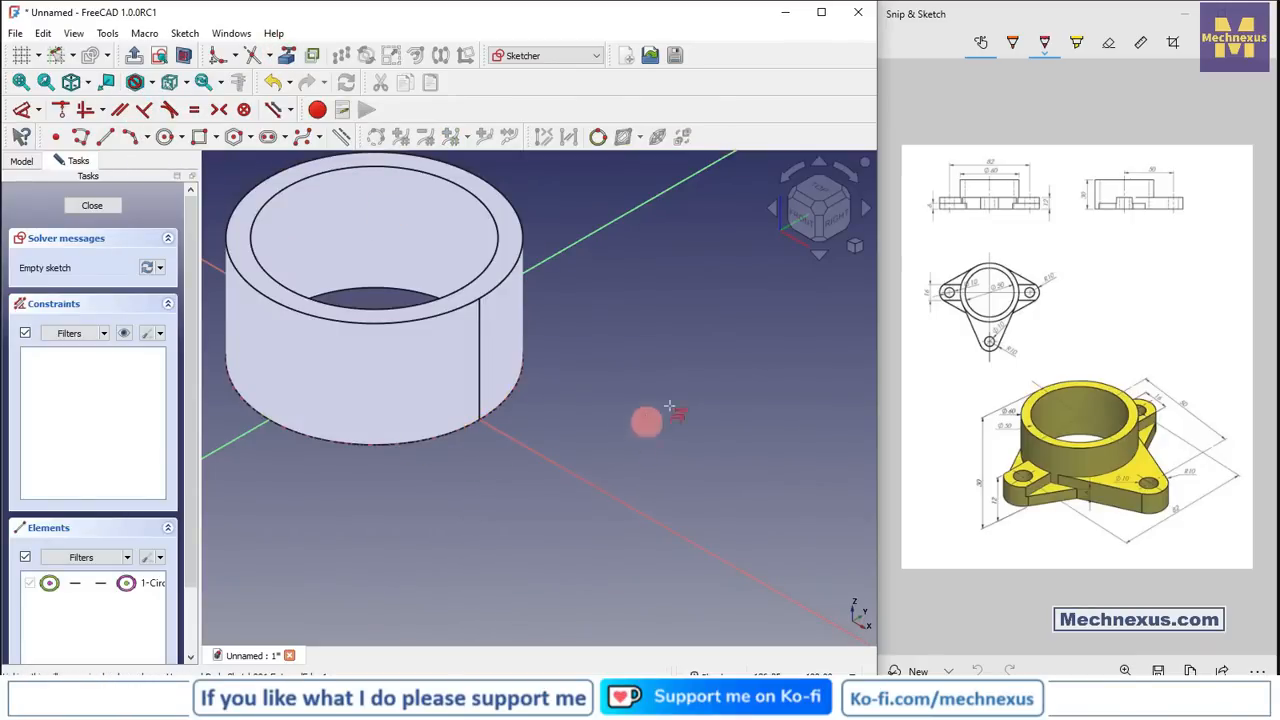
- Set the draw style to Wireframe and inspect the projected outer edge from several angles
left_click(818, 188)
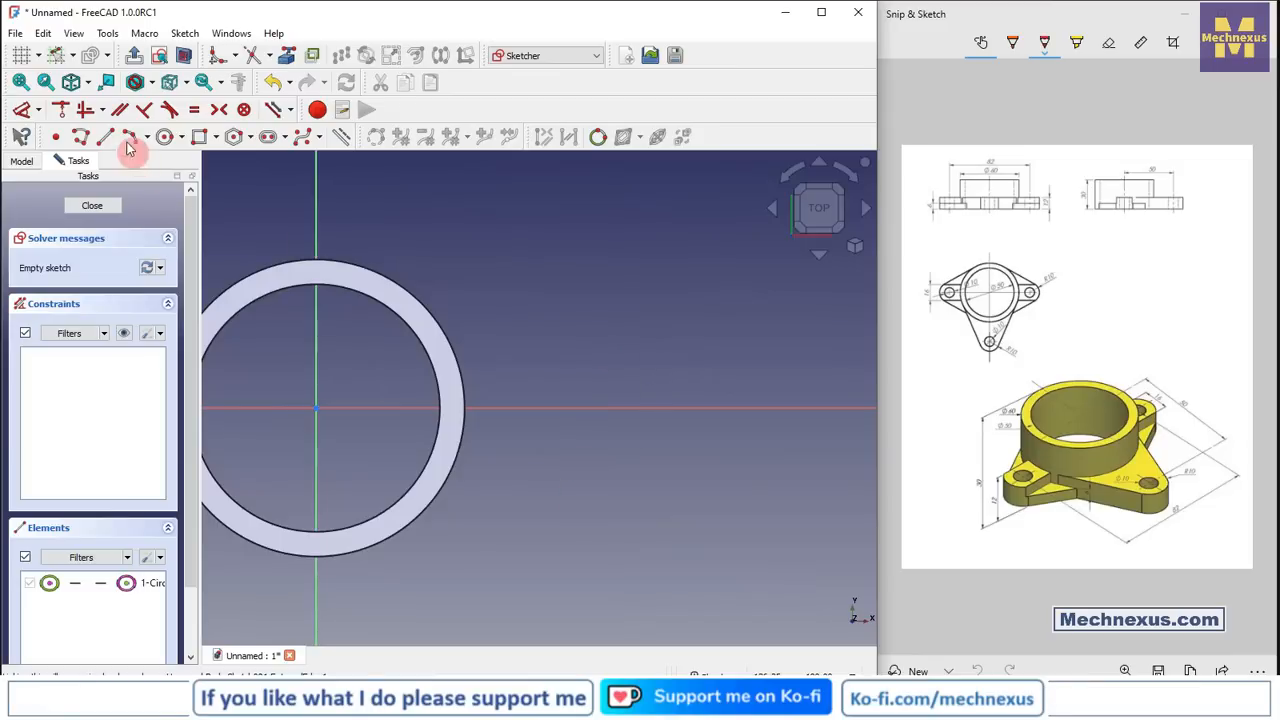
left_click(89, 83)
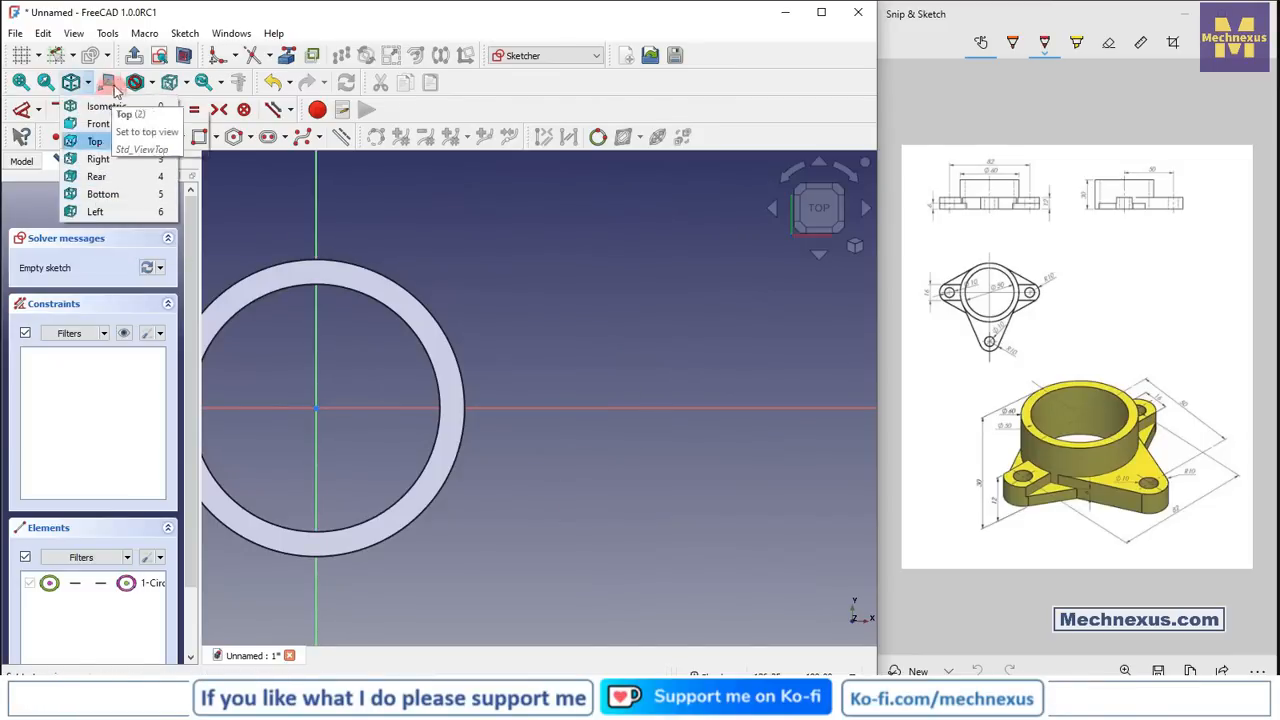
left_click(148, 84)
left_click(150, 84)
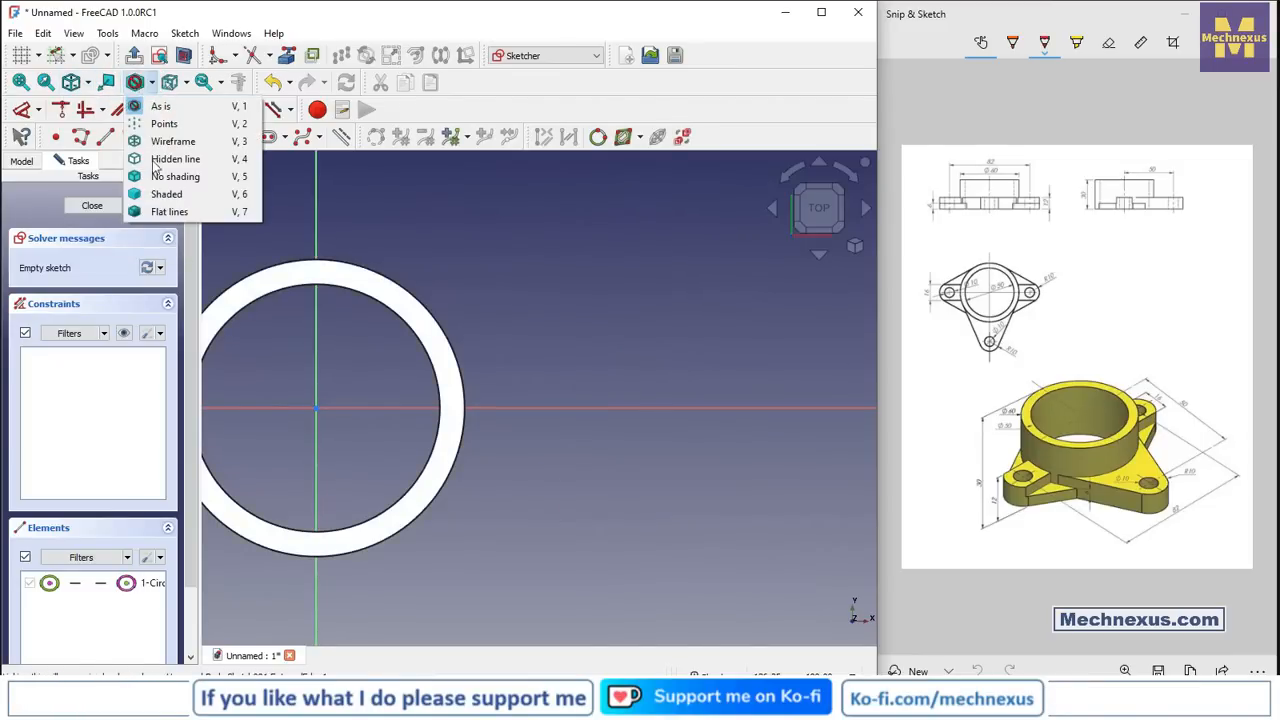
left_click(175, 140)
scroll(565, 360, "down", 2)
mouse_move(526, 420)
middle_mouse_down()
mouse_move(489, 343)
mouse_move(478, 349)
middle_mouse_up()
mouse_move(529, 531)
middle_mouse_down()
mouse_move(449, 526)
mouse_move(534, 415)
middle_mouse_up()
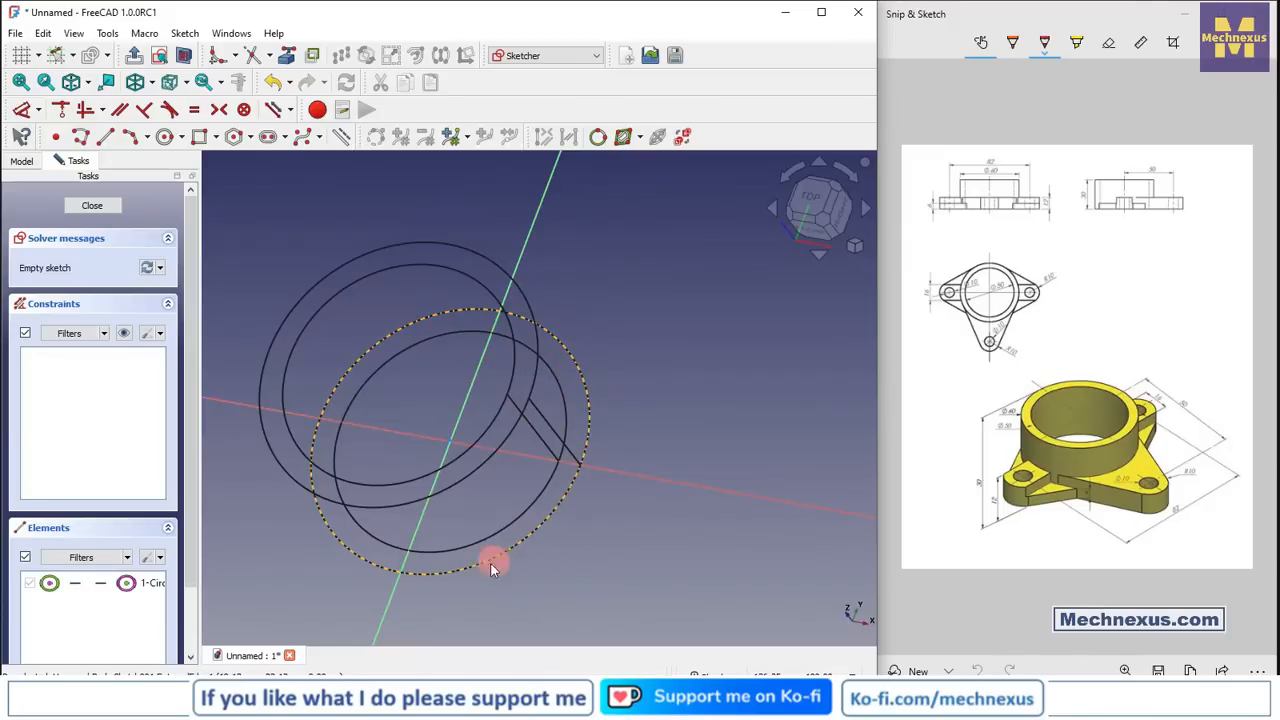
mouse_move(589, 558)
middle_mouse_down()
mouse_move(606, 551)
mouse_move(583, 449)
mouse_move(657, 451)
mouse_move(697, 534)
mouse_move(677, 531)
mouse_move(643, 488)
mouse_move(590, 487)
middle_mouse_up()
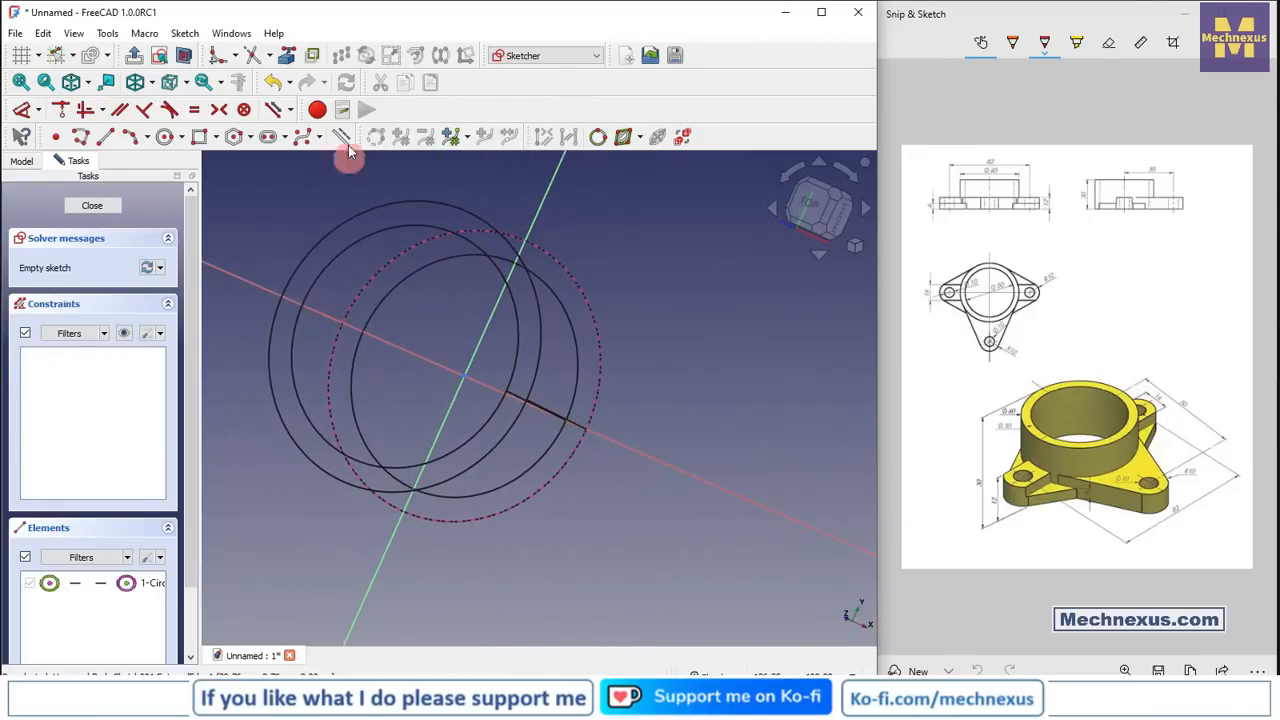
- Set the Sketcher's external geometry colour to magenta #ff00ff in the preferences and apply it
left_click(46, 33)
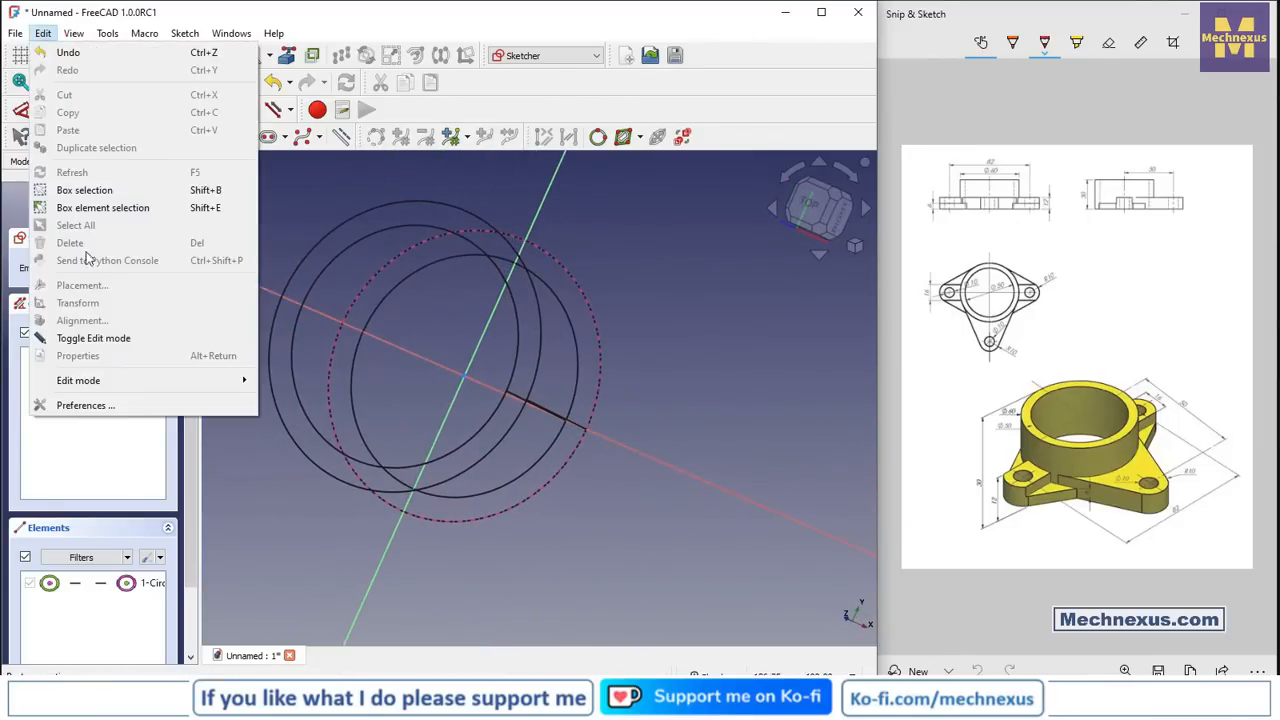
left_click(116, 411)
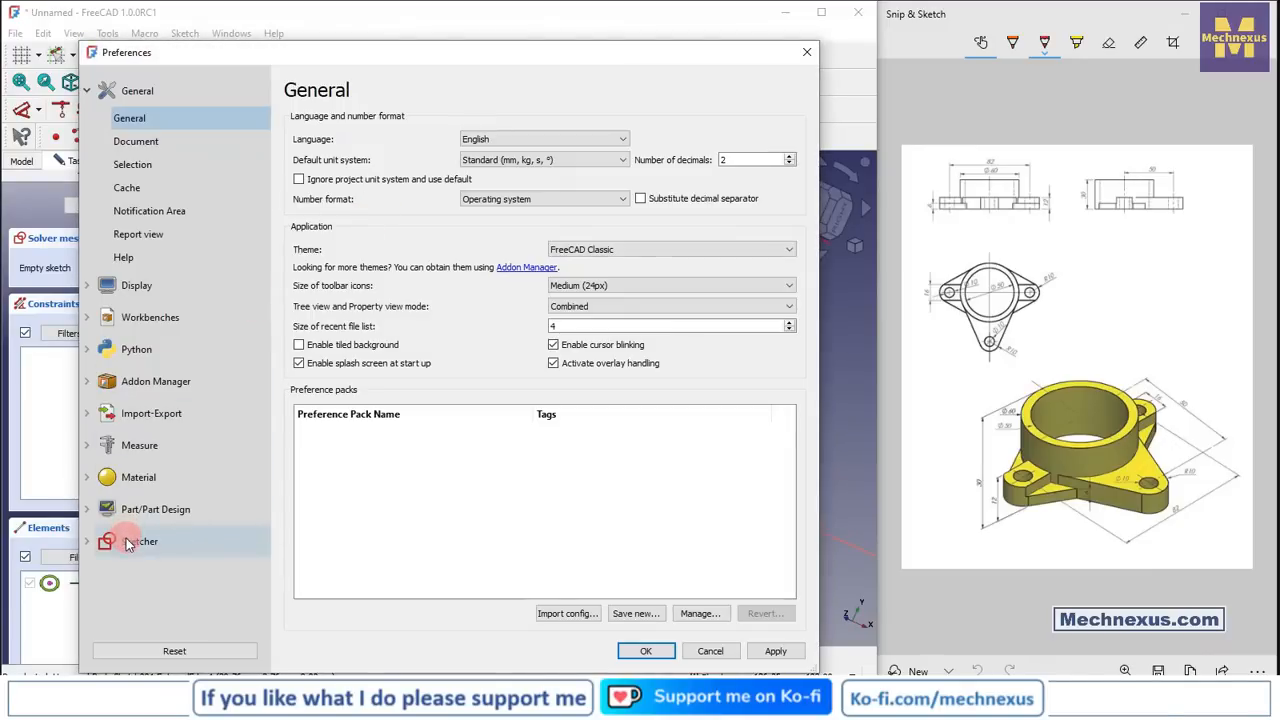
left_click(128, 541)
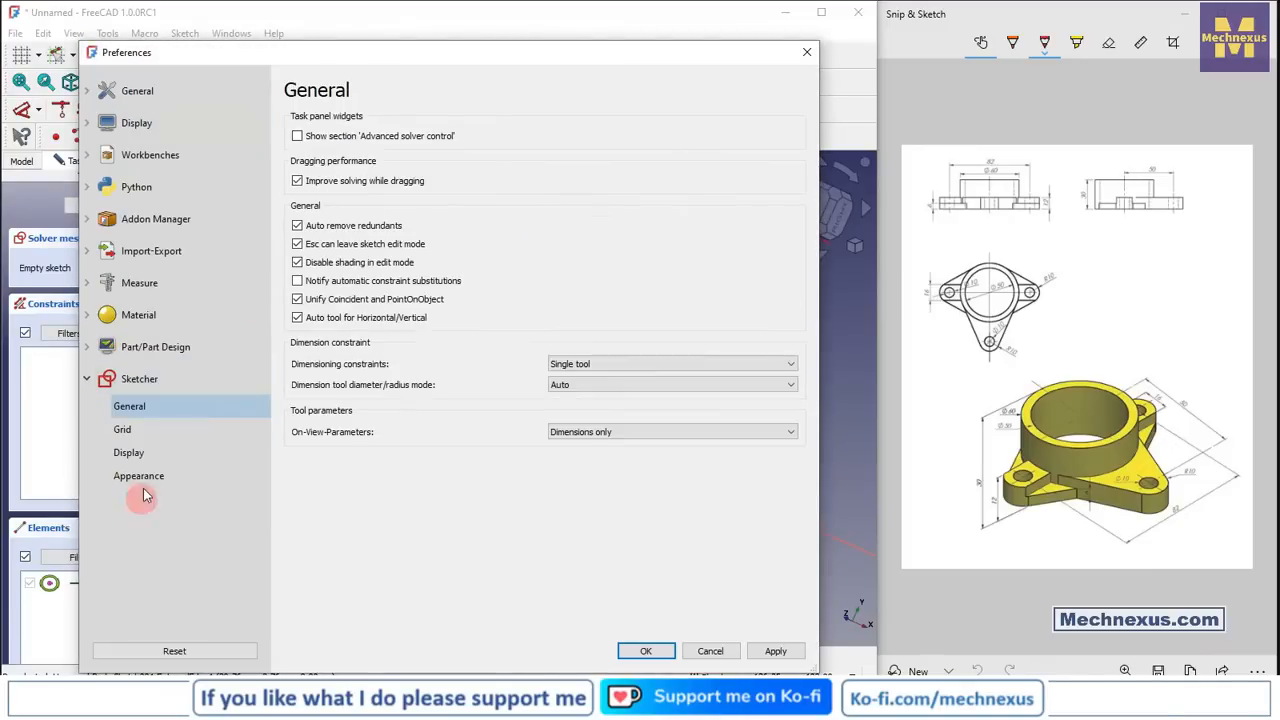
left_click(141, 475)
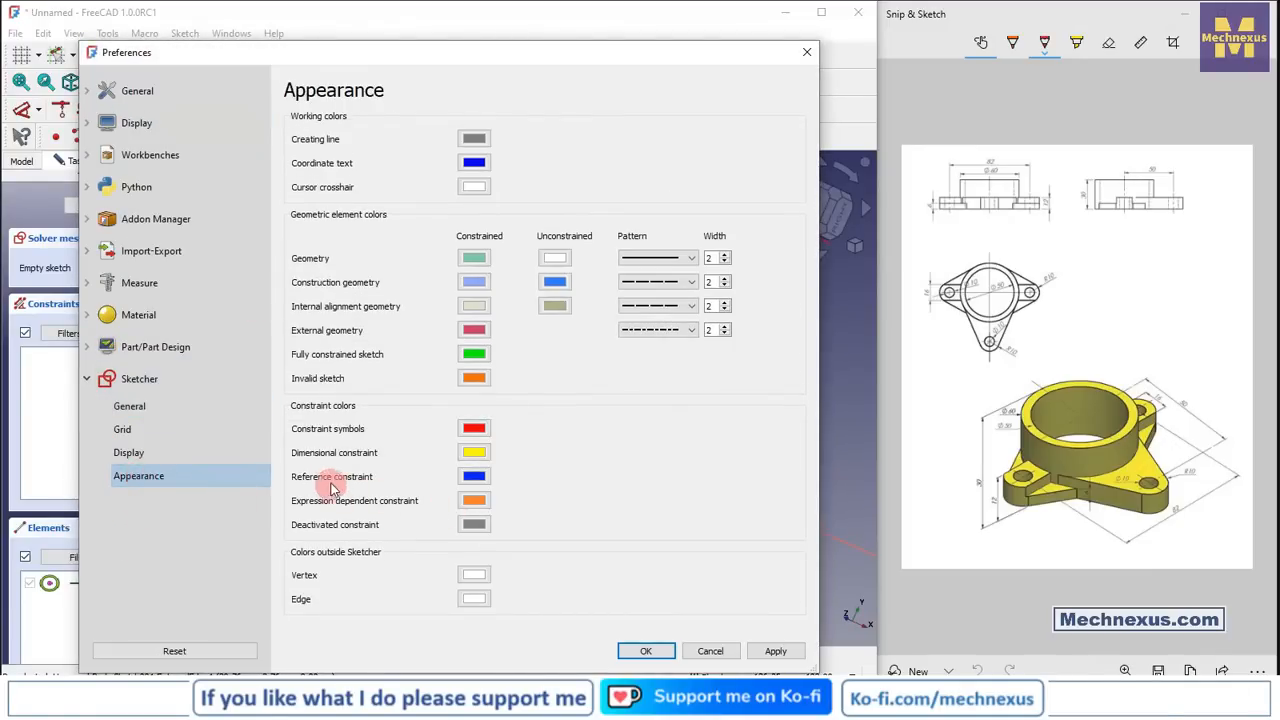
left_click(474, 331)
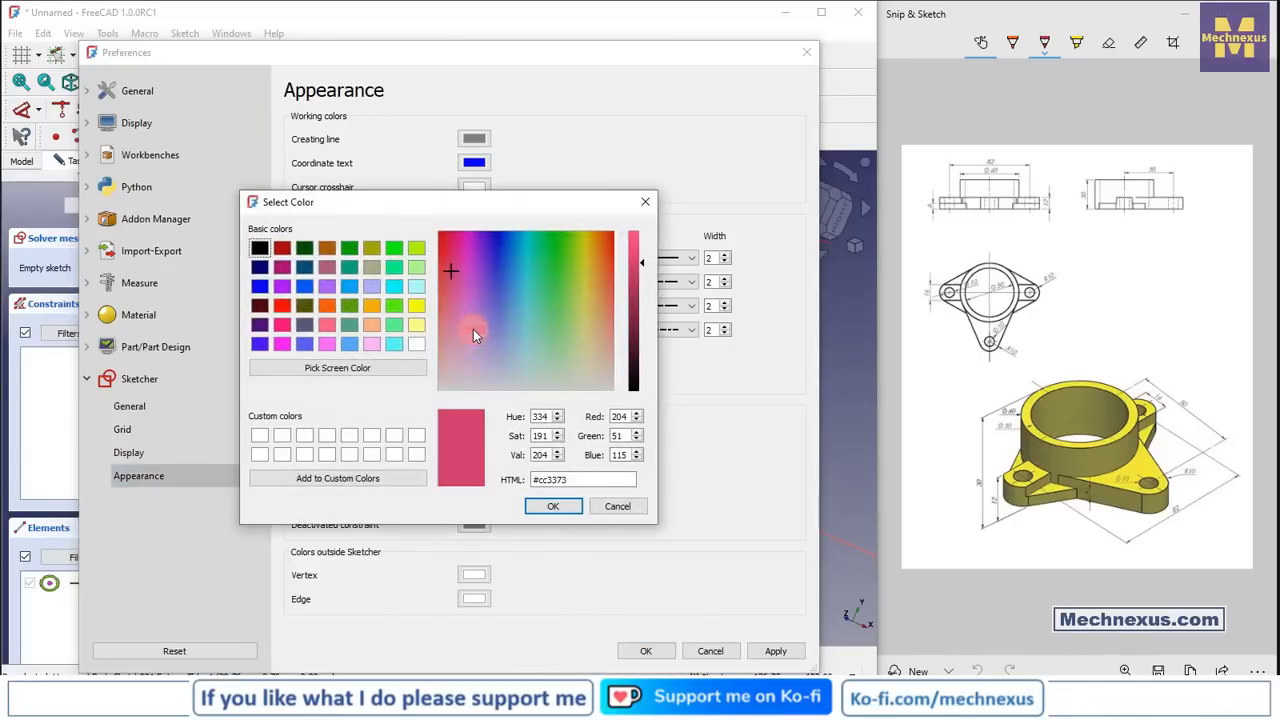
left_click(280, 344)
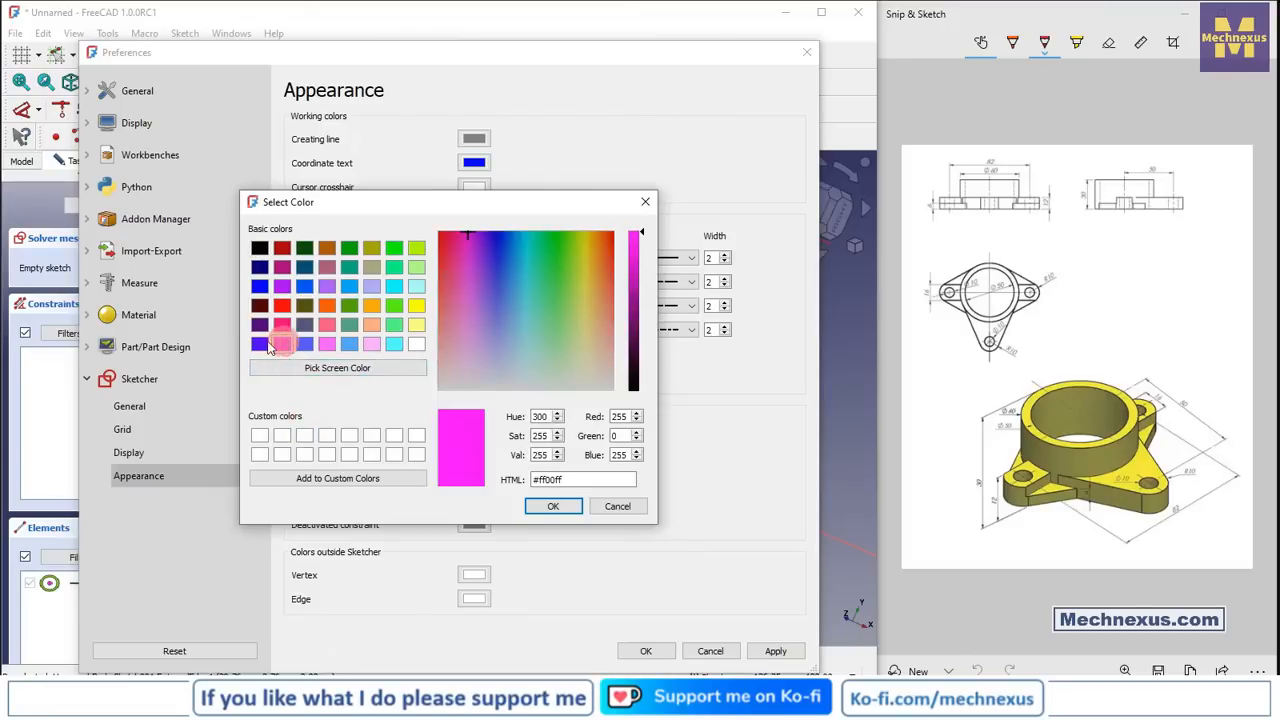
left_click(552, 506)
left_click(756, 652)
left_click(643, 652)
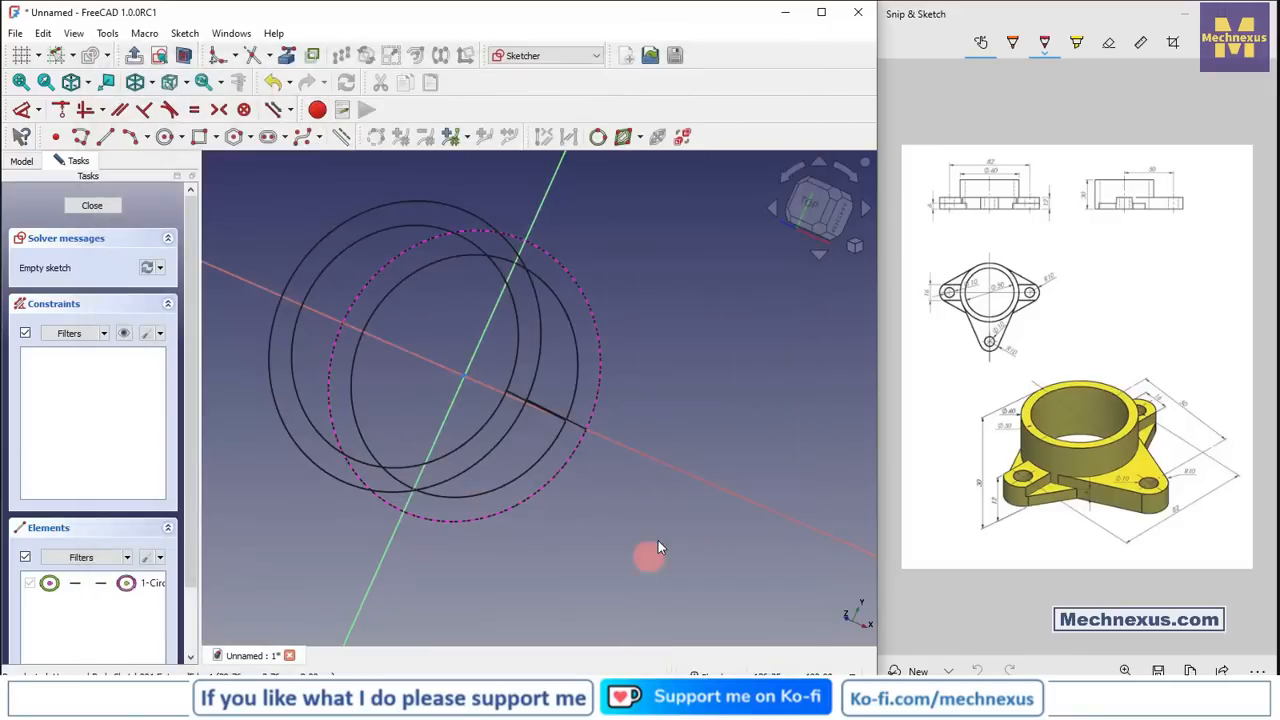
mouse_move(503, 455)
middle_mouse_down()
mouse_move(571, 466)
mouse_move(537, 434)
mouse_move(551, 472)
middle_mouse_up()
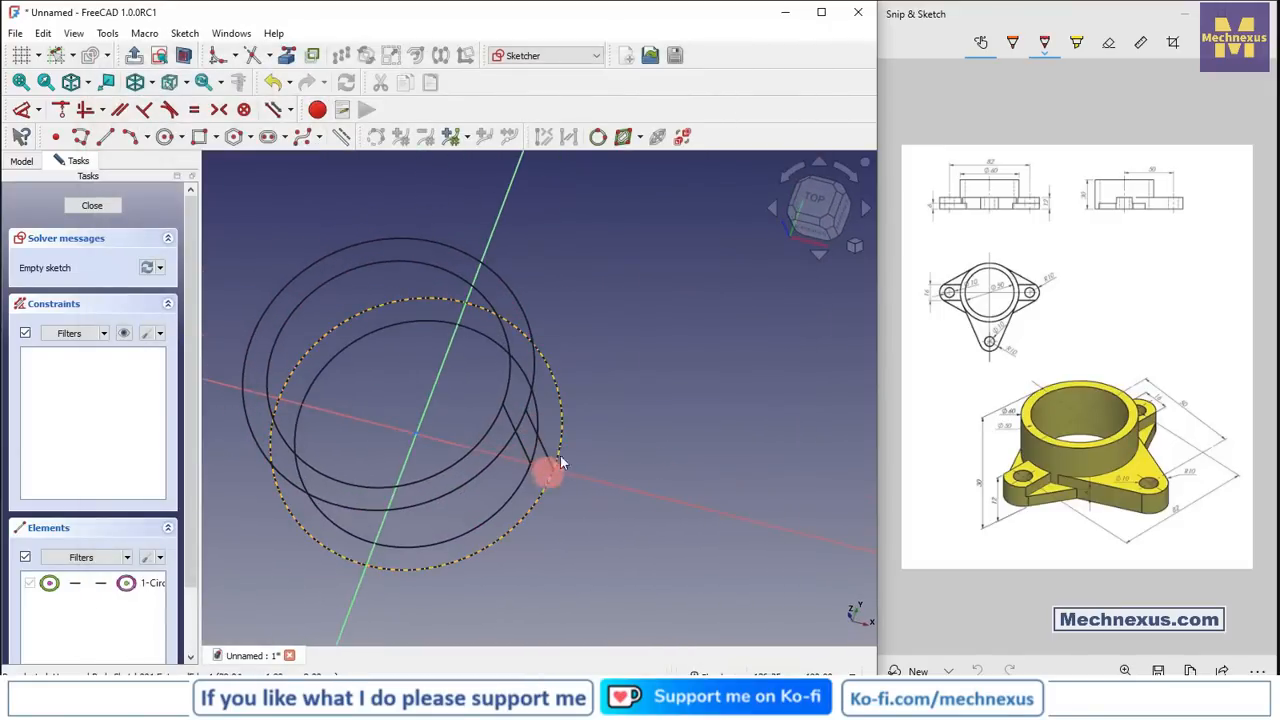
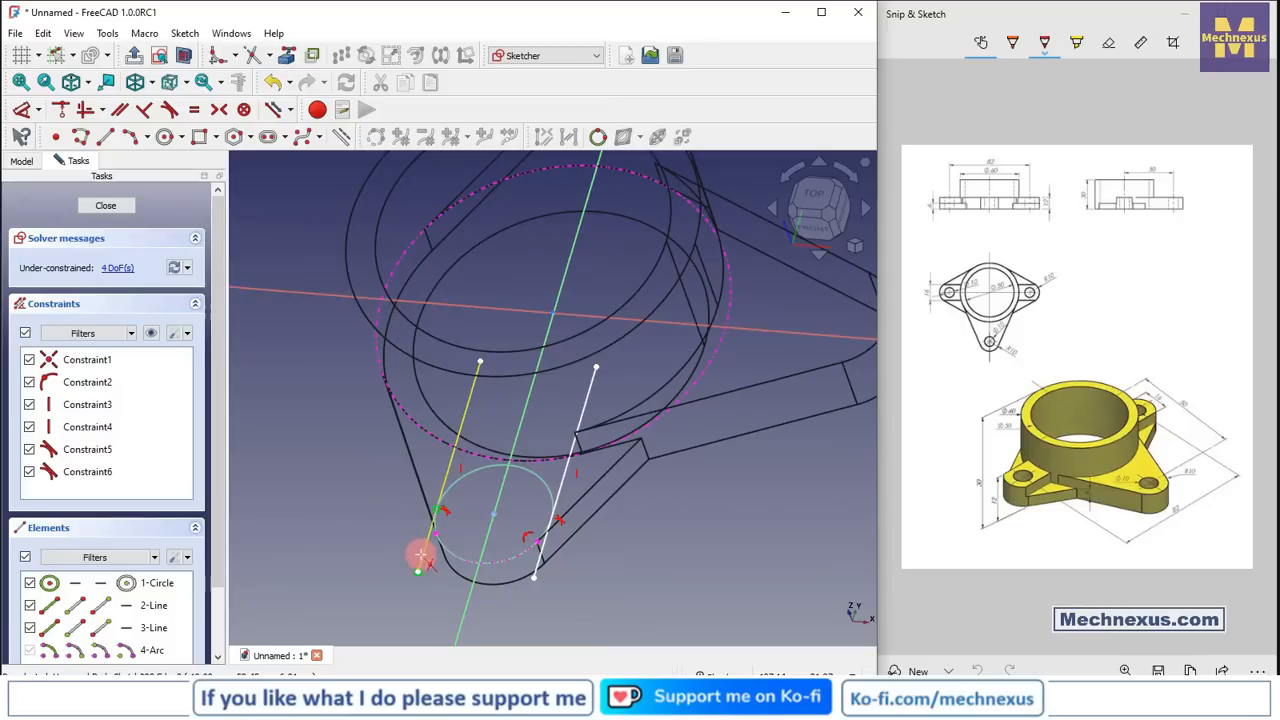
- Trim the lug sketch's two vertical lines at the circle and the projected ring edge, and remove the circle's inner arc between them
left_click(540, 565)
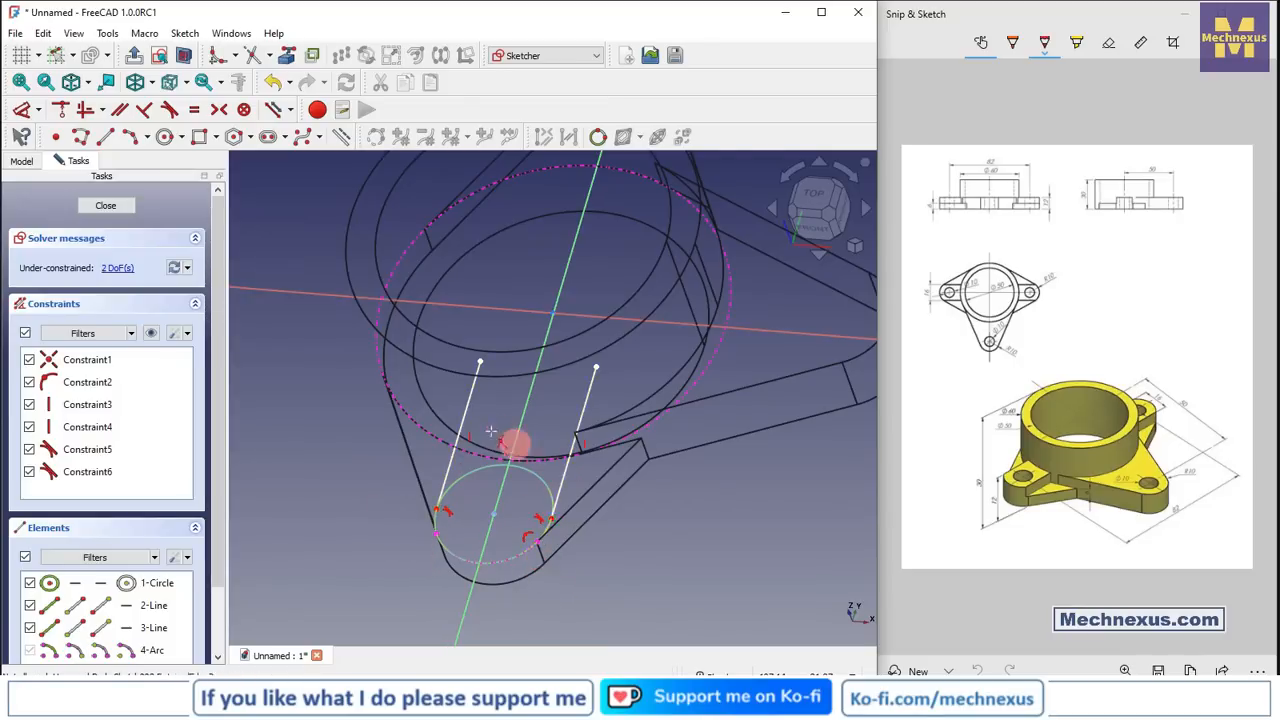
scroll(495, 435, "up", 2)
left_click(457, 389)
left_click(625, 410)
left_click(555, 497)
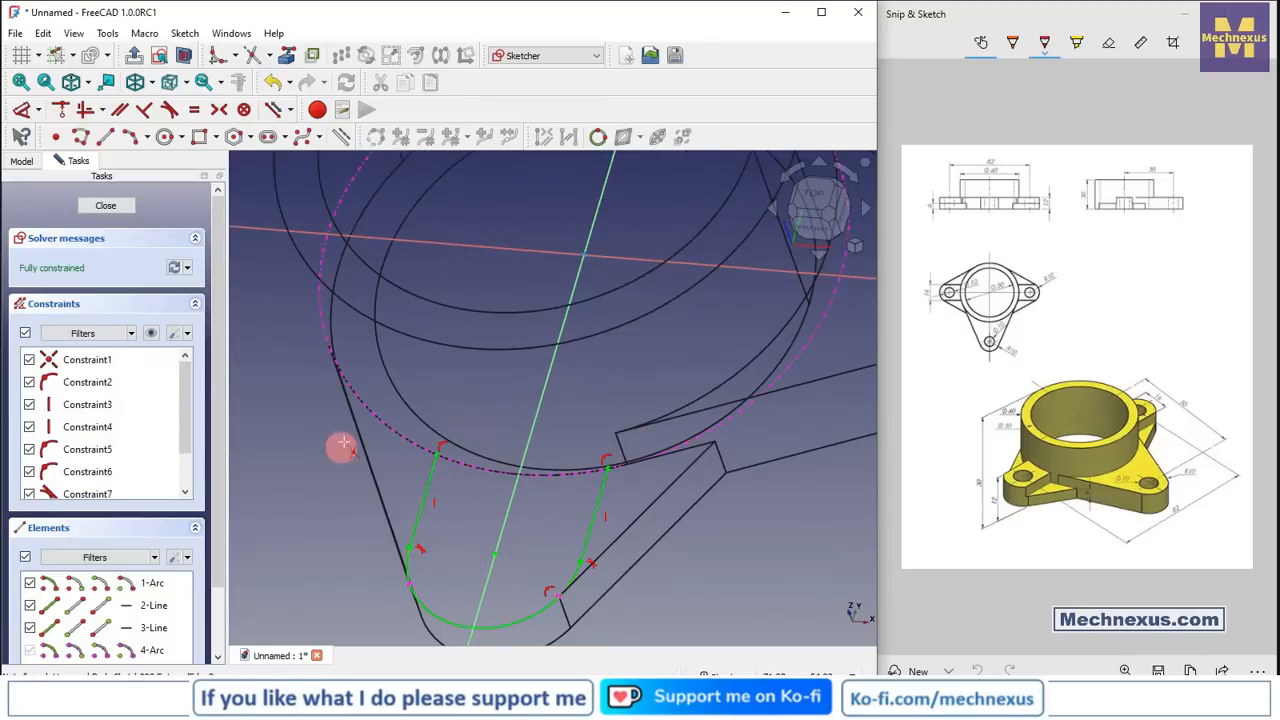
scroll(449, 480, "up", 2)
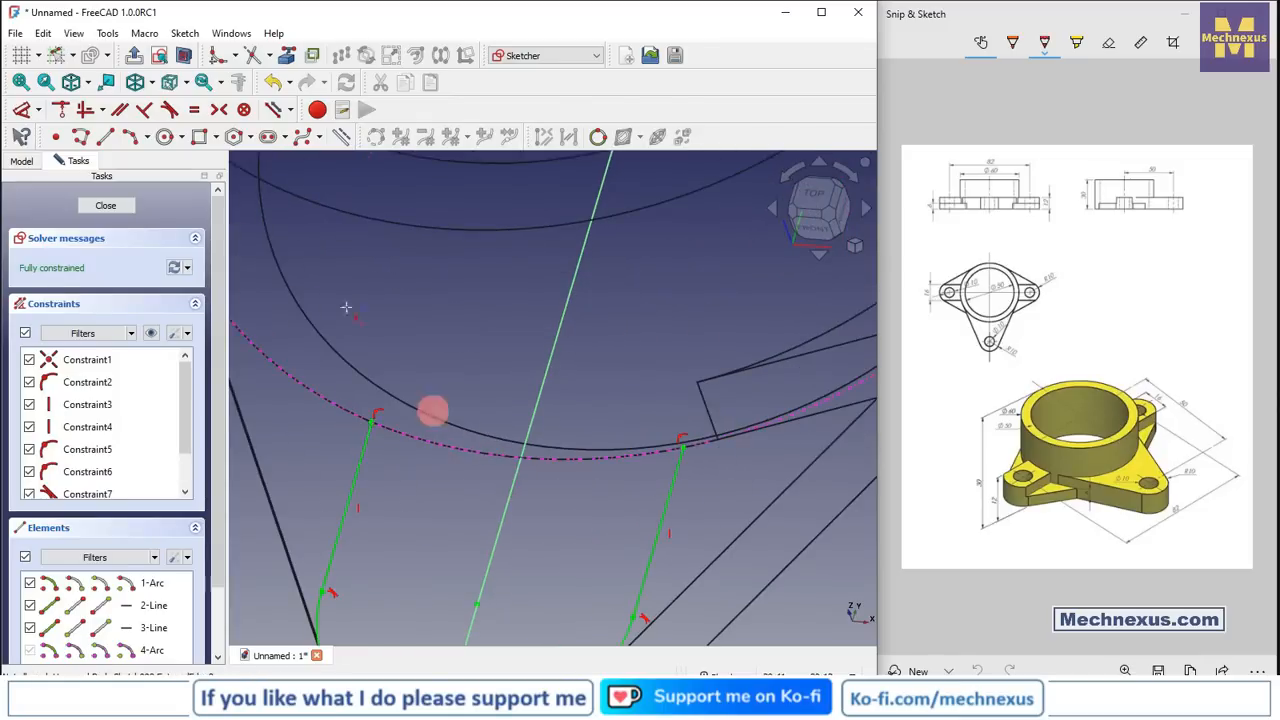
- Draw a three-point arc between the inner ends of the two vertical lines, close to the projected ring edge
left_click(130, 136)
left_click(370, 421)
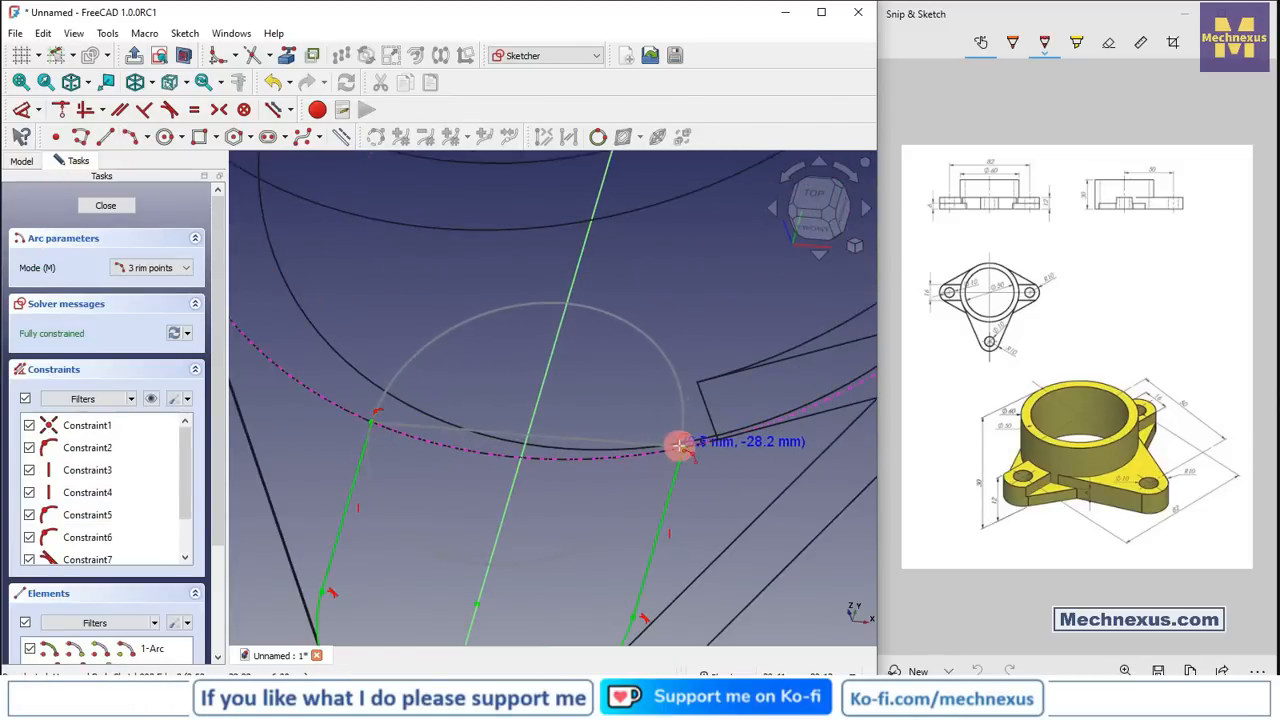
scroll(680, 450, "up", 2)
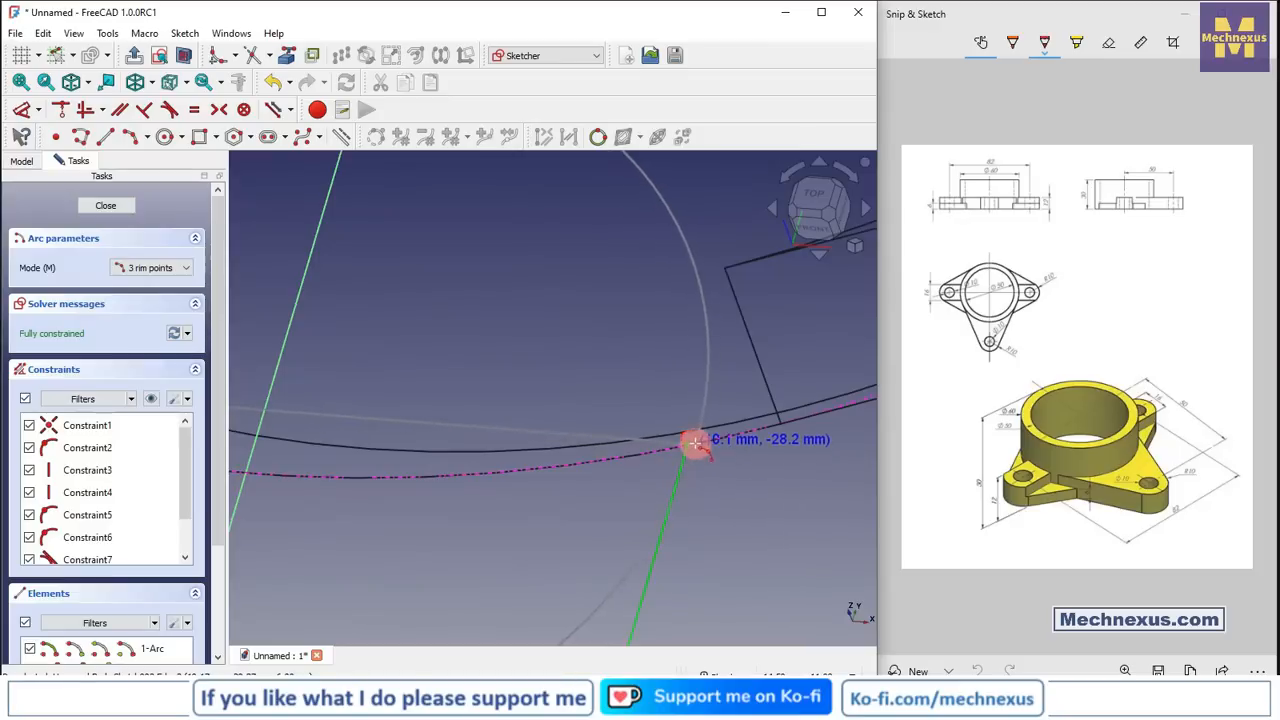
left_click(688, 445)
left_click(426, 460)
scroll(474, 378, "down", 2)
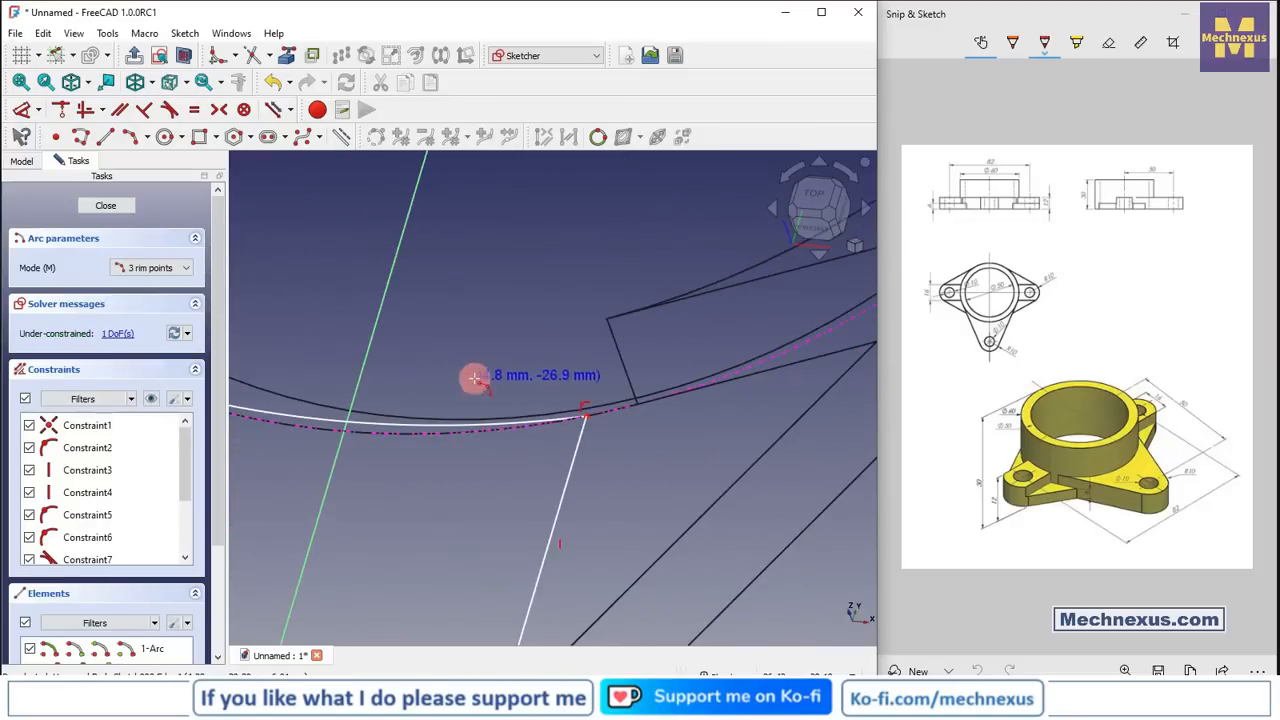
key("Escape")
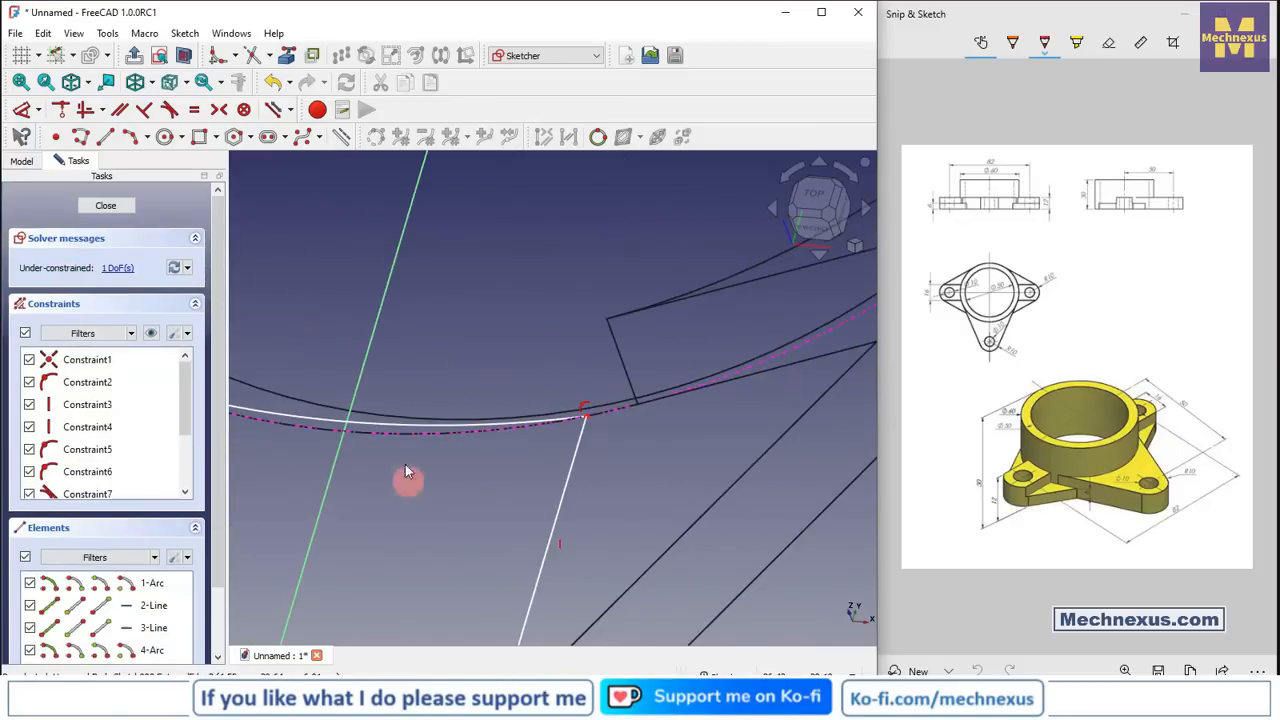
- Constrain the lug sketch's inner arc equal to the projected ring edge and close the sketch
left_click(334, 420)
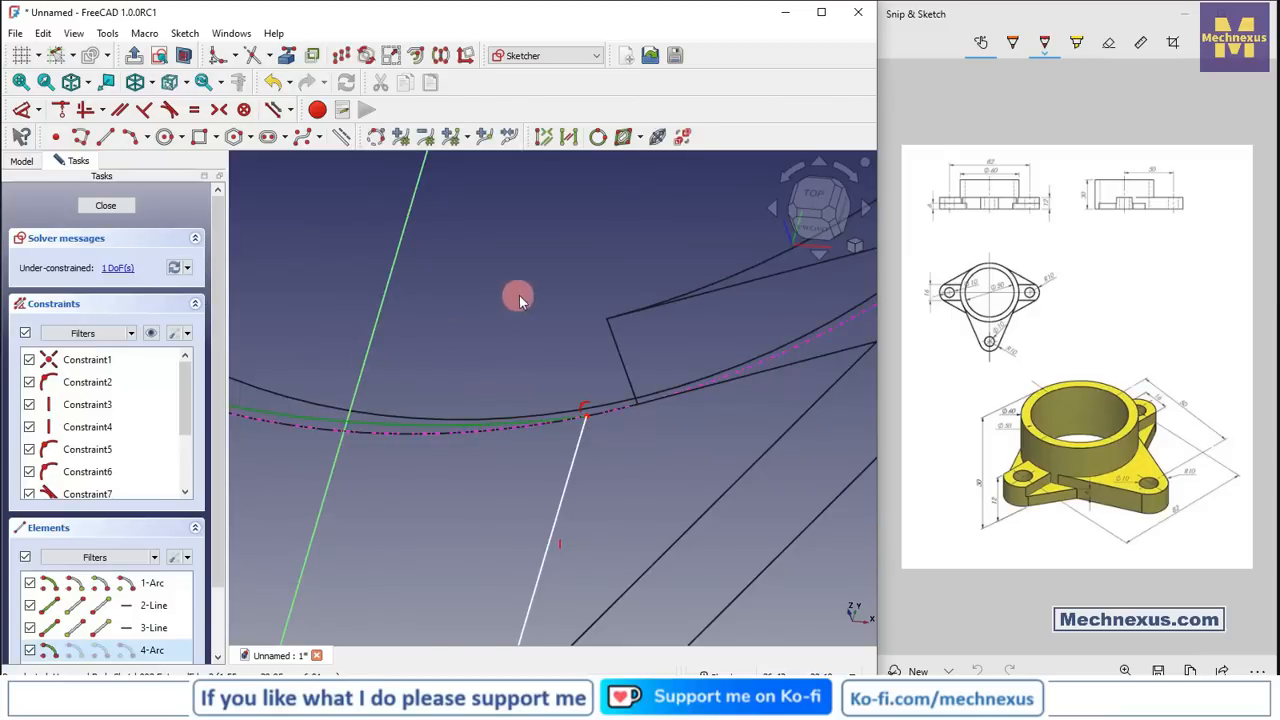
scroll(440, 323, "down", 2)
left_click(194, 109)
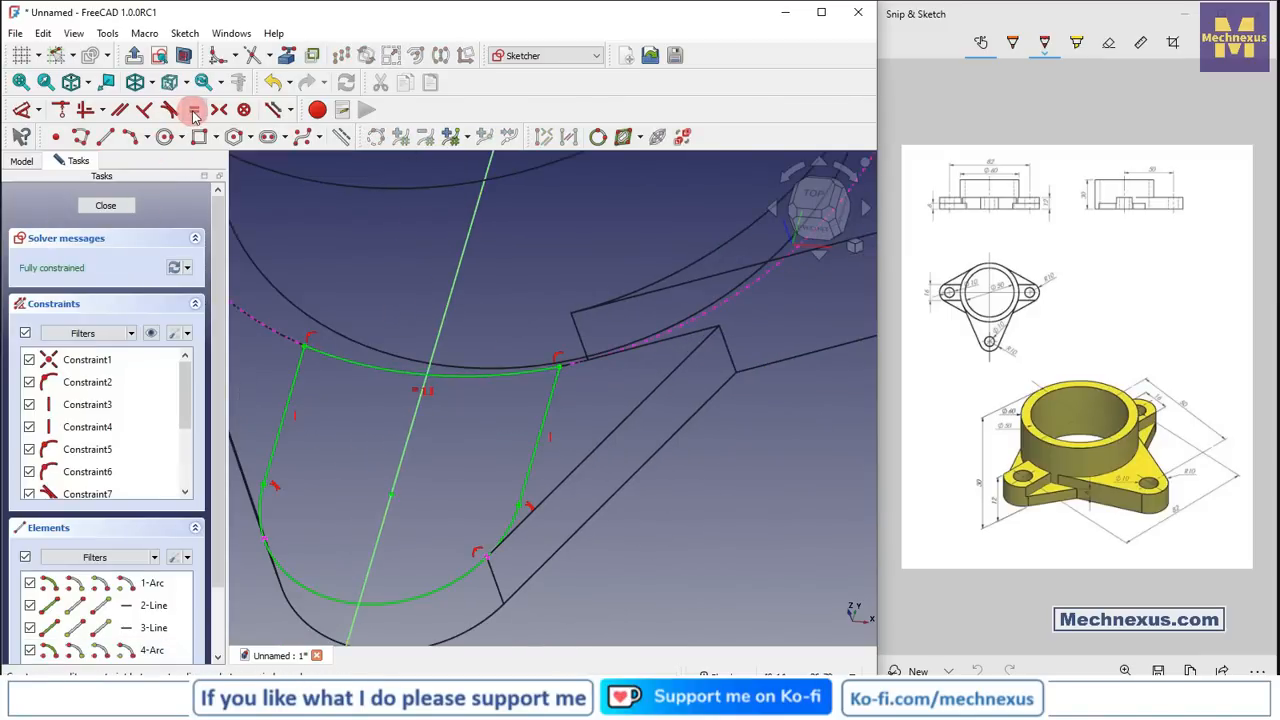
left_click(497, 400)
scroll(520, 442, "down", 4)
mouse_move(514, 514)
middle_mouse_down()
mouse_move(503, 486)
mouse_move(488, 488)
middle_mouse_up()
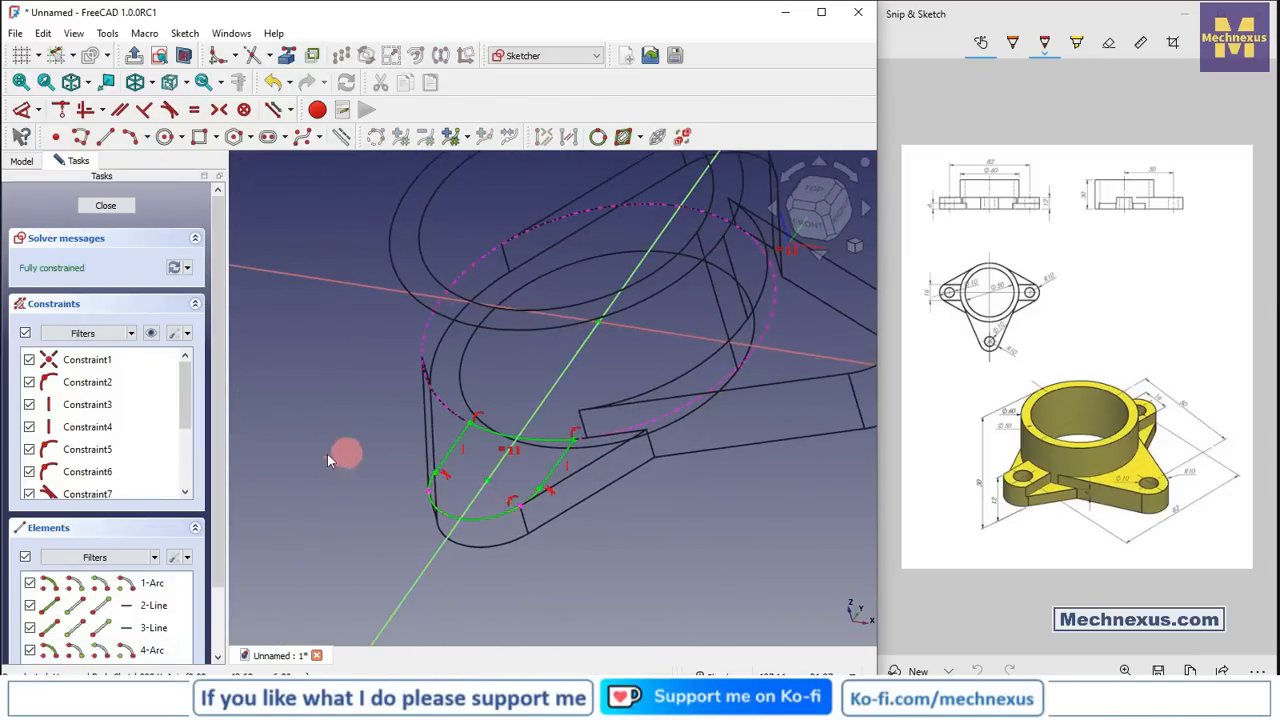
scroll(335, 457, "down", 3)
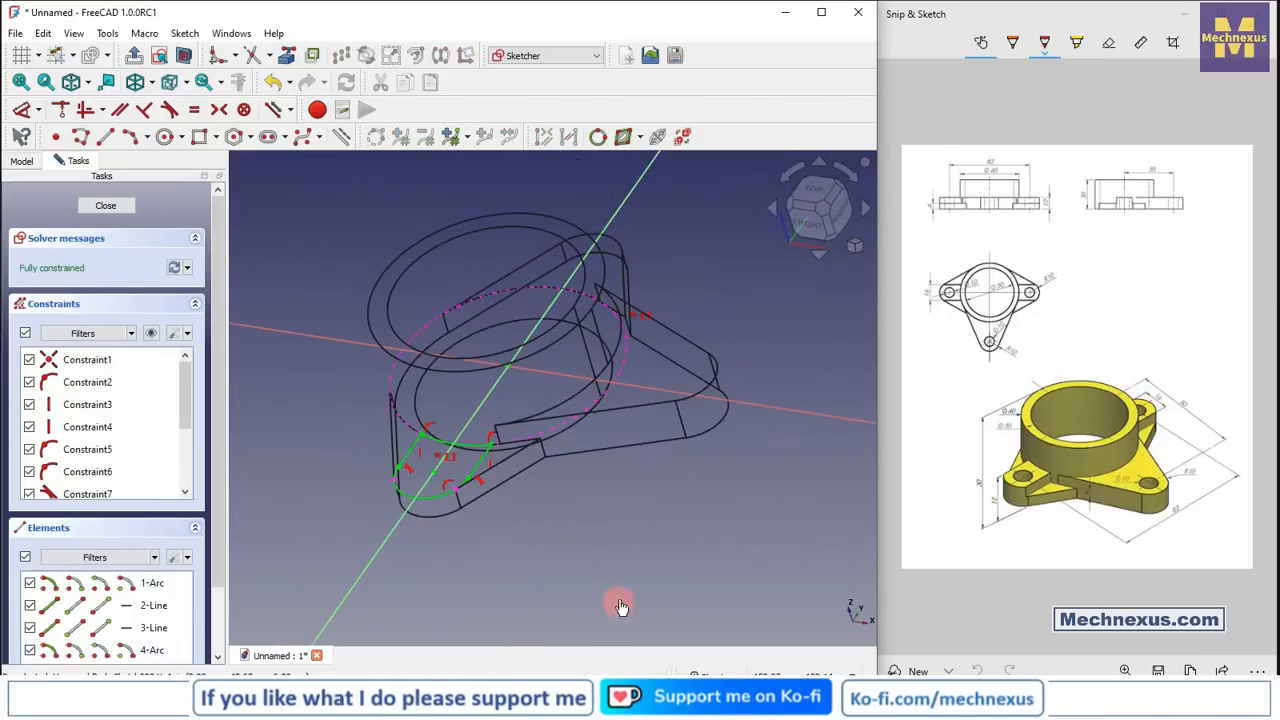
left_click(105, 206)
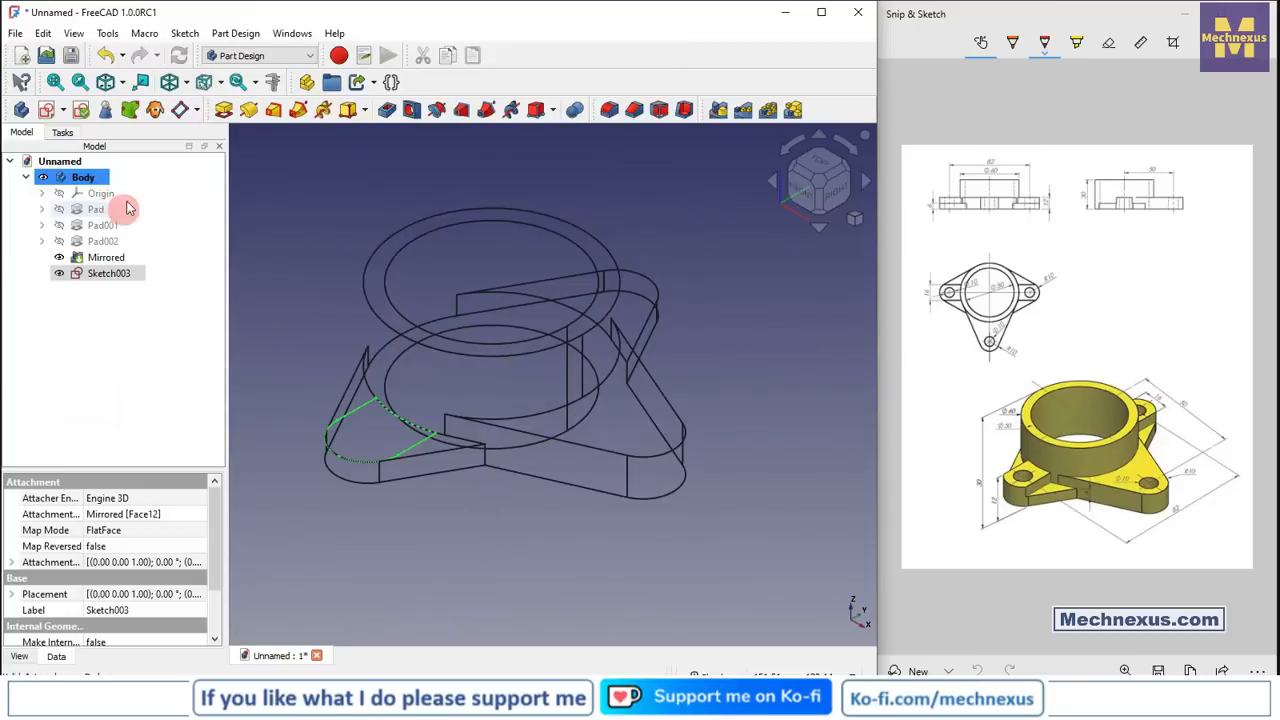
left_click(285, 333)
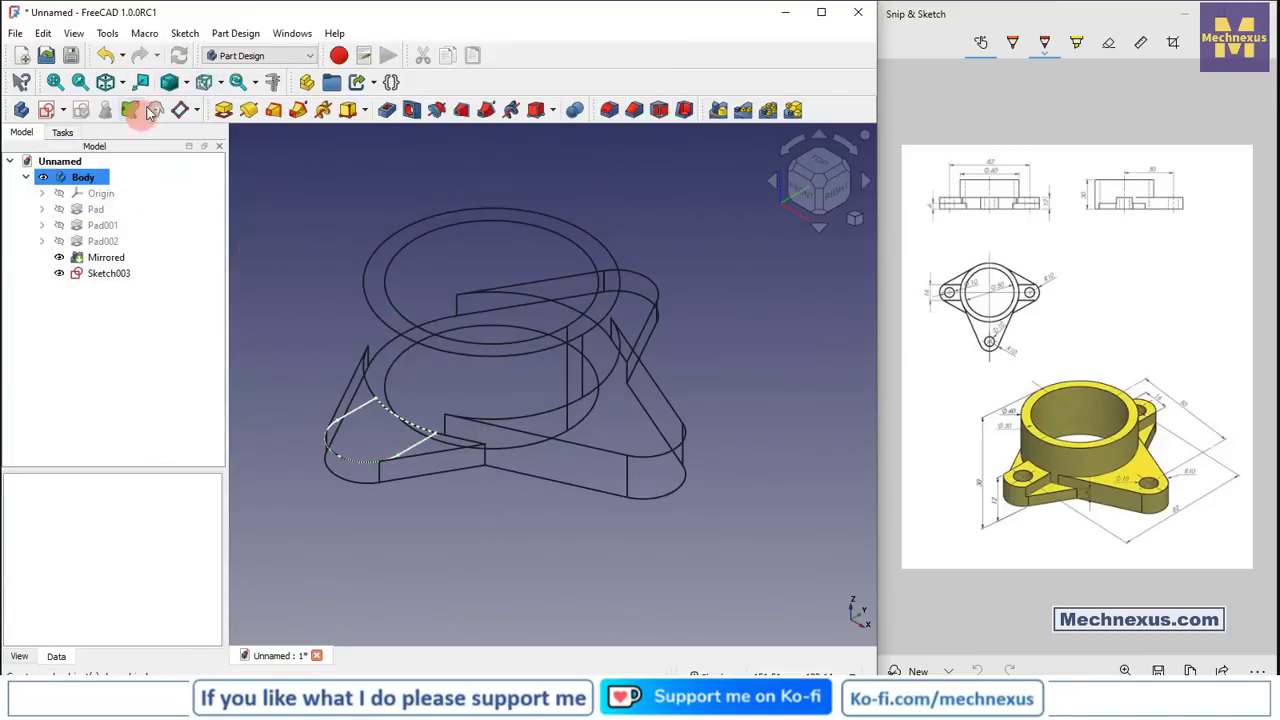
- Set the draw style to Flat lines
left_click(187, 88)
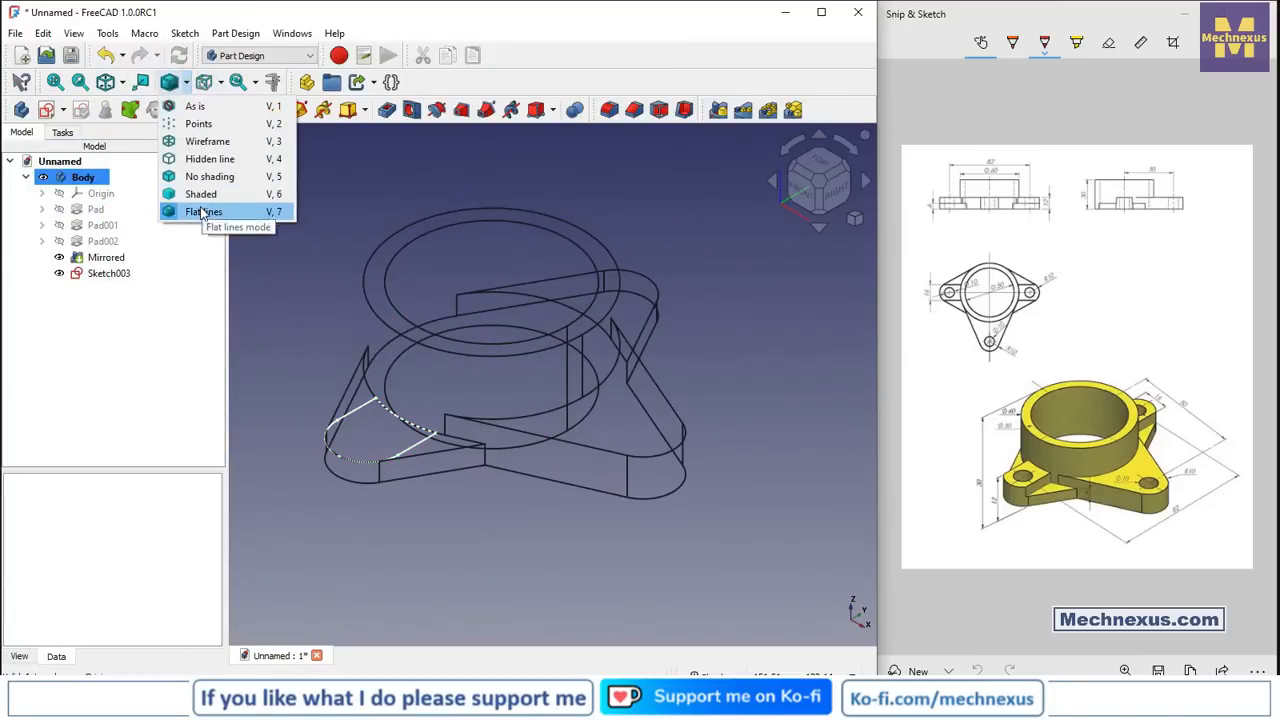
key("Escape")
left_click(186, 82)
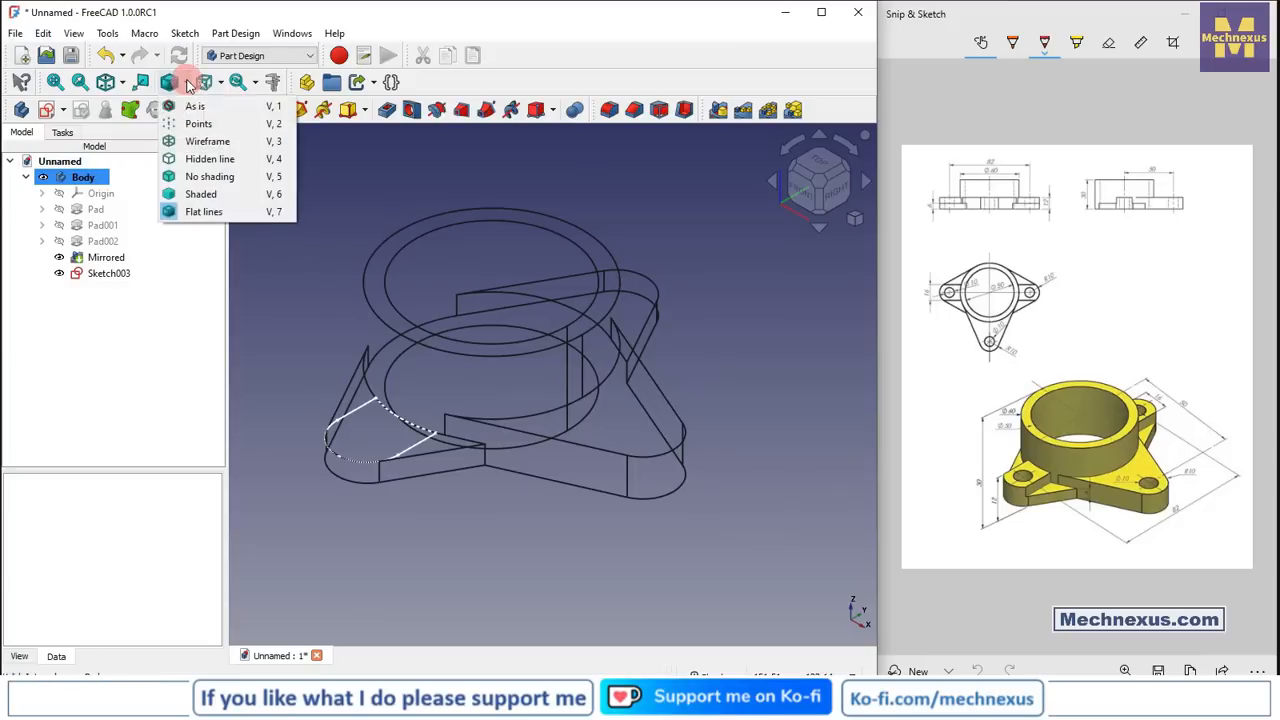
left_click(199, 142)
left_click(186, 82)
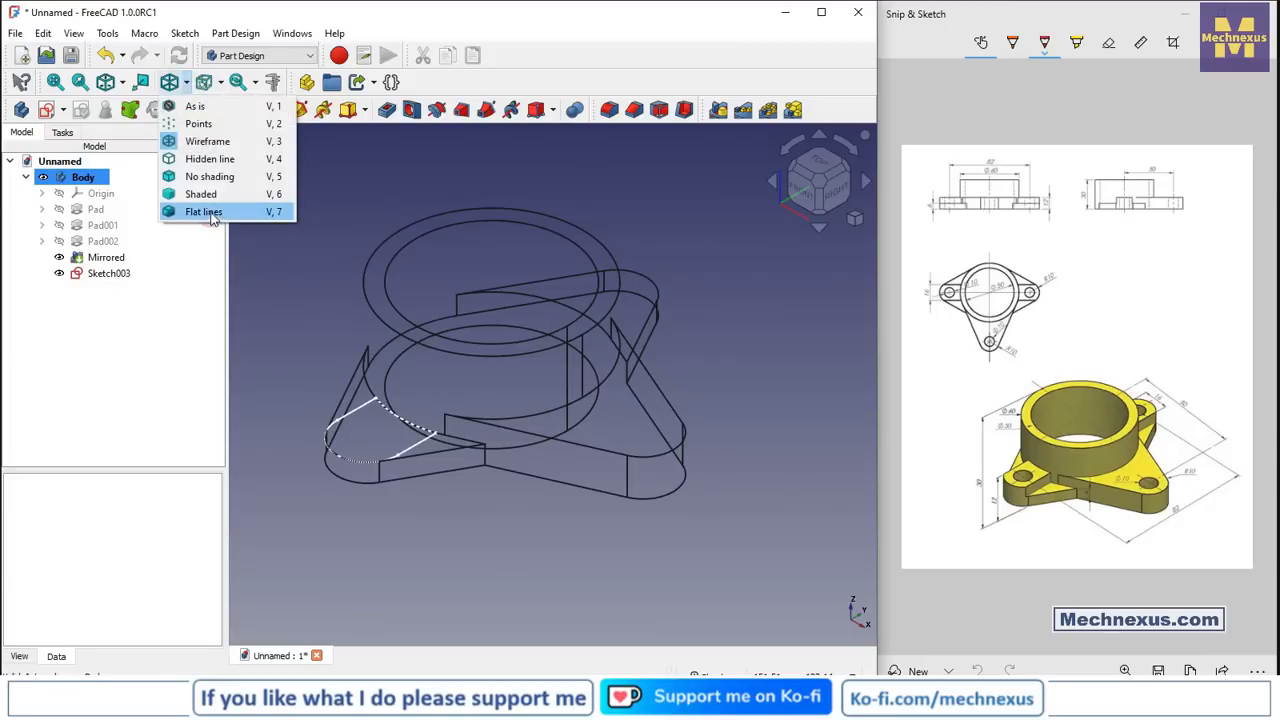
left_click(204, 212)
scroll(289, 414, "up", 3)
scroll(357, 306, "down", 2)
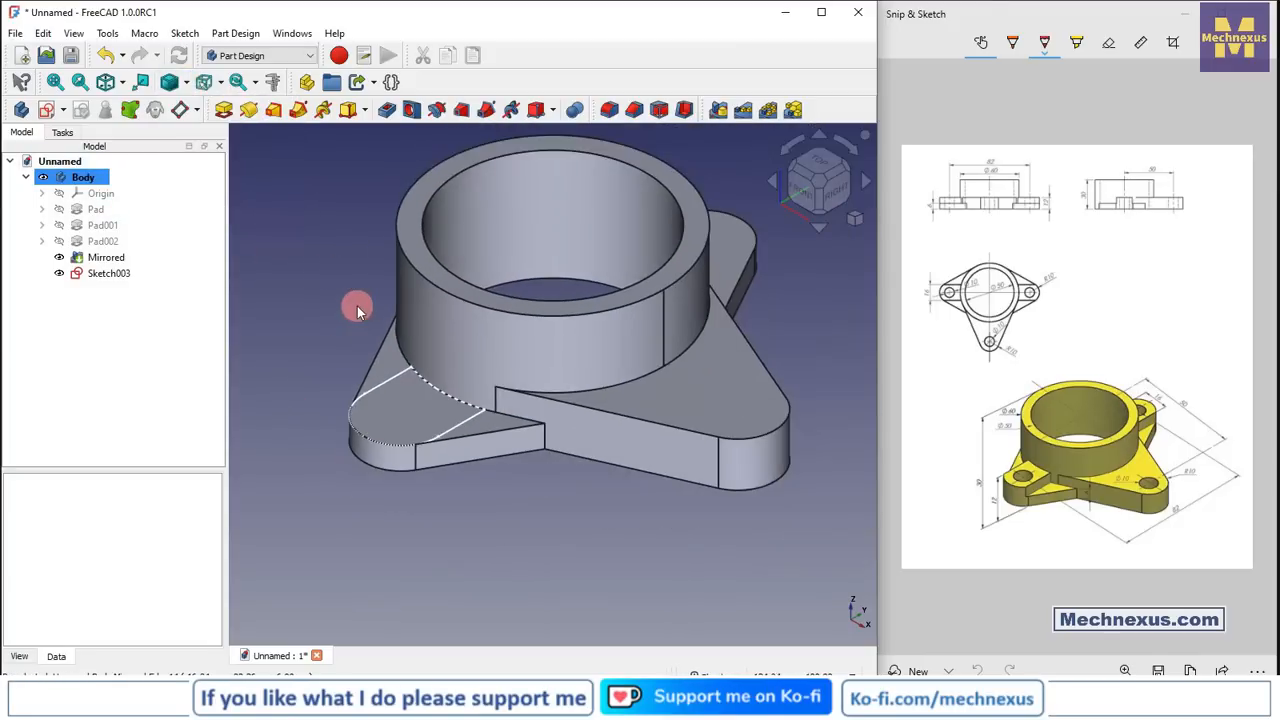
- Switch the draw style to Wireframe and back to Flat lines to compare the two displays
left_click(187, 83)
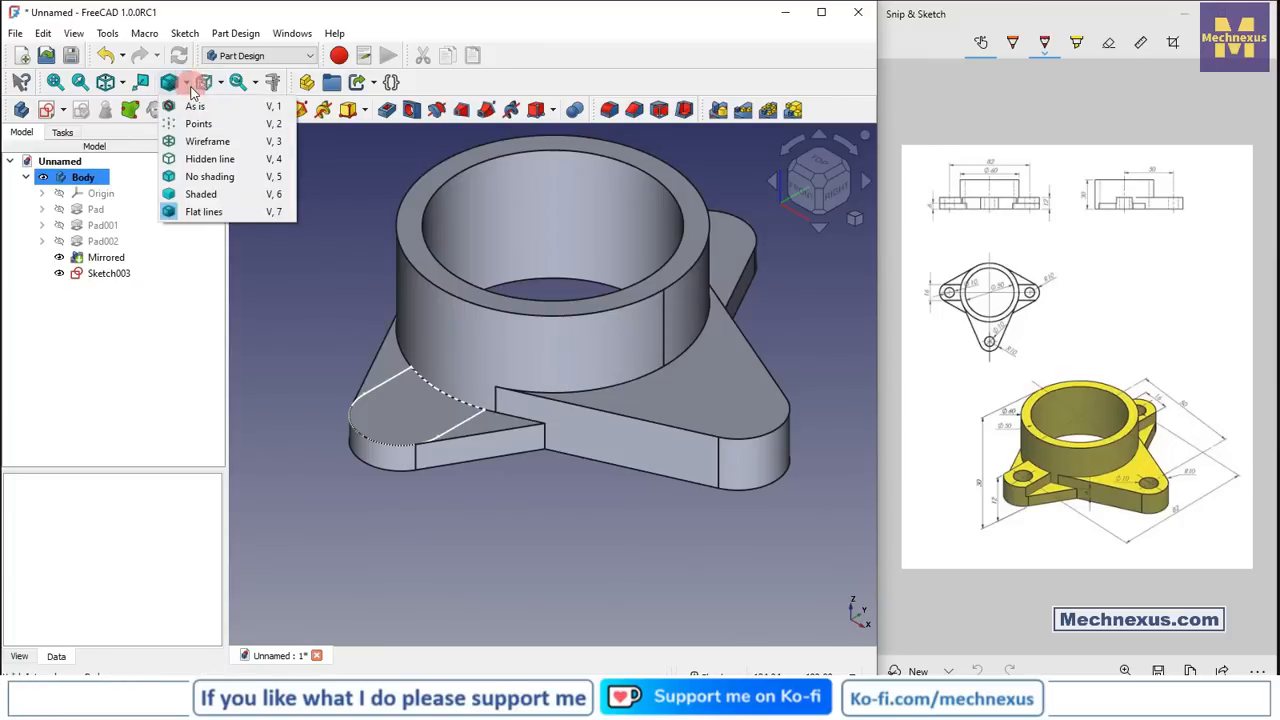
left_click(206, 142)
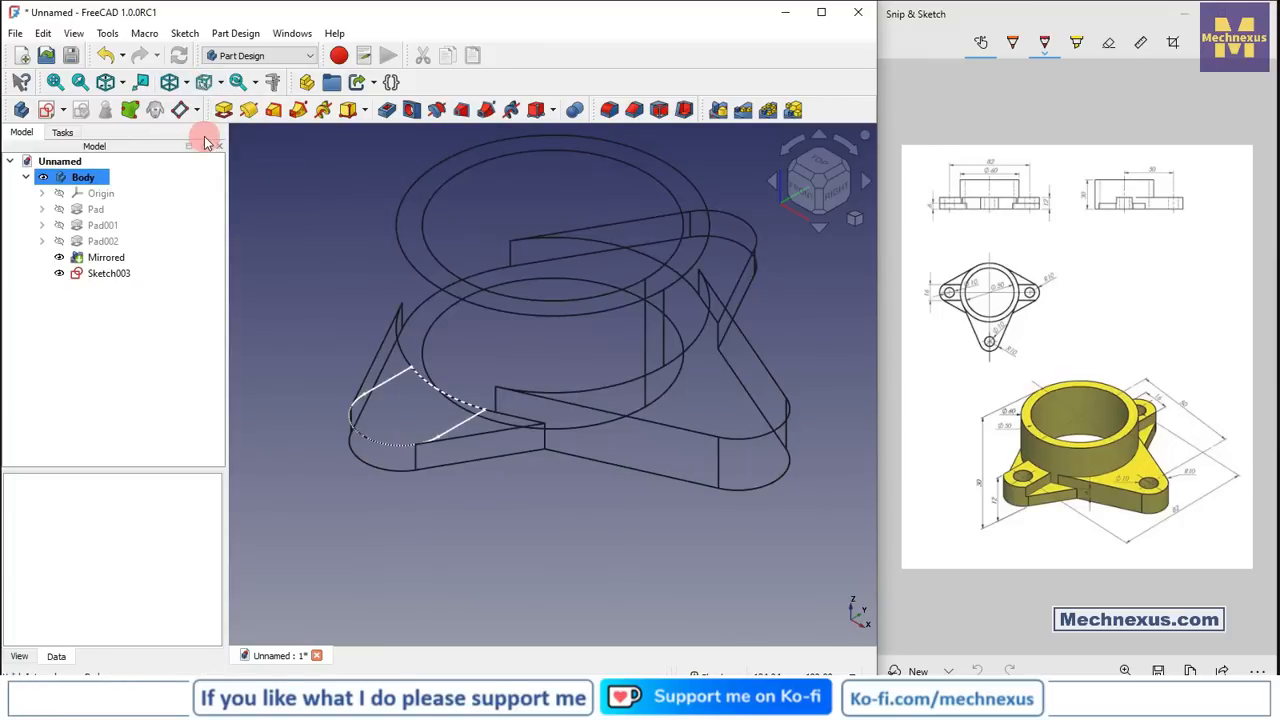
left_click(187, 83)
left_click(200, 210)
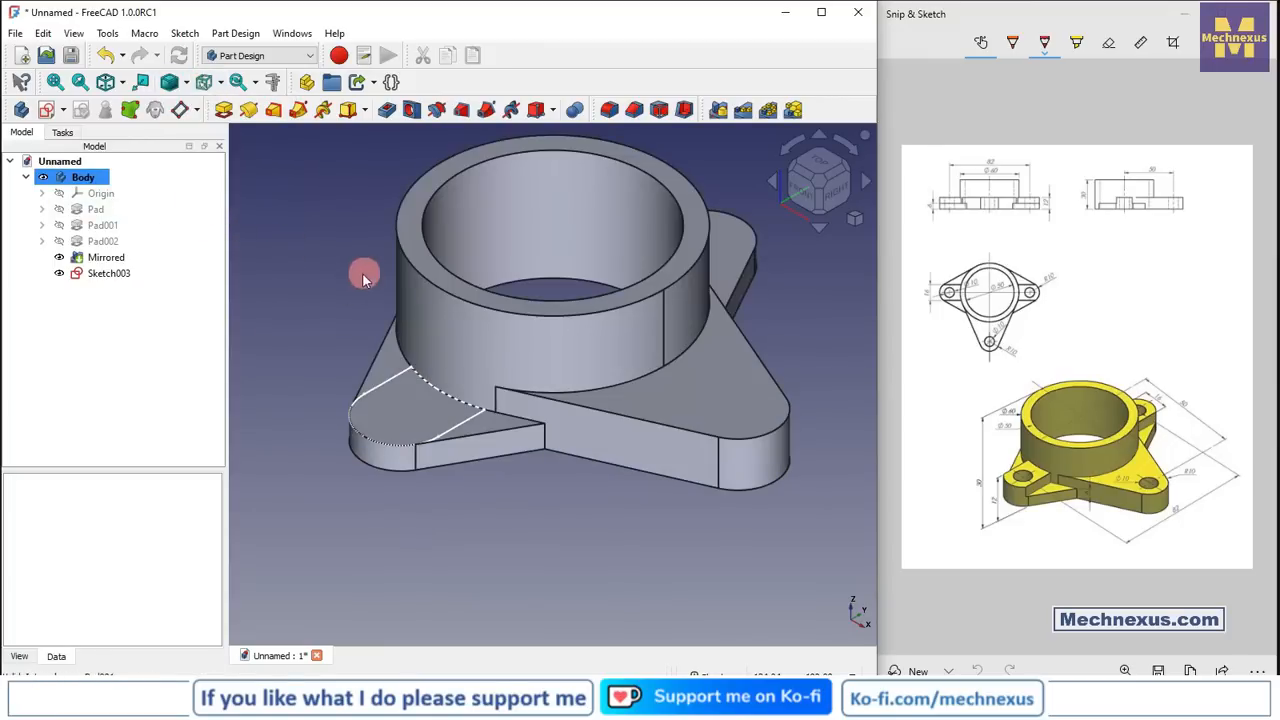
scroll(273, 379, "down", 2)
scroll(292, 420, "up", 2)
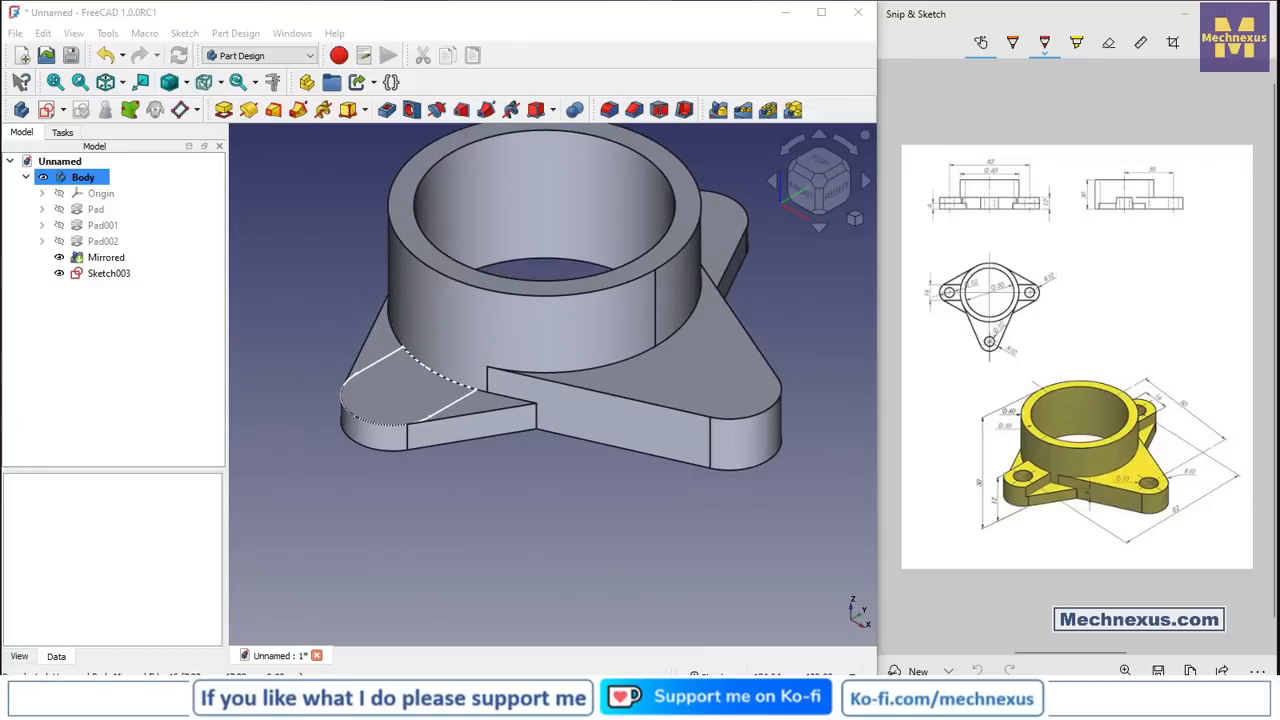
- Pad the closed lug sketch 6 mm upward from the lug's top face
left_click(746, 544)
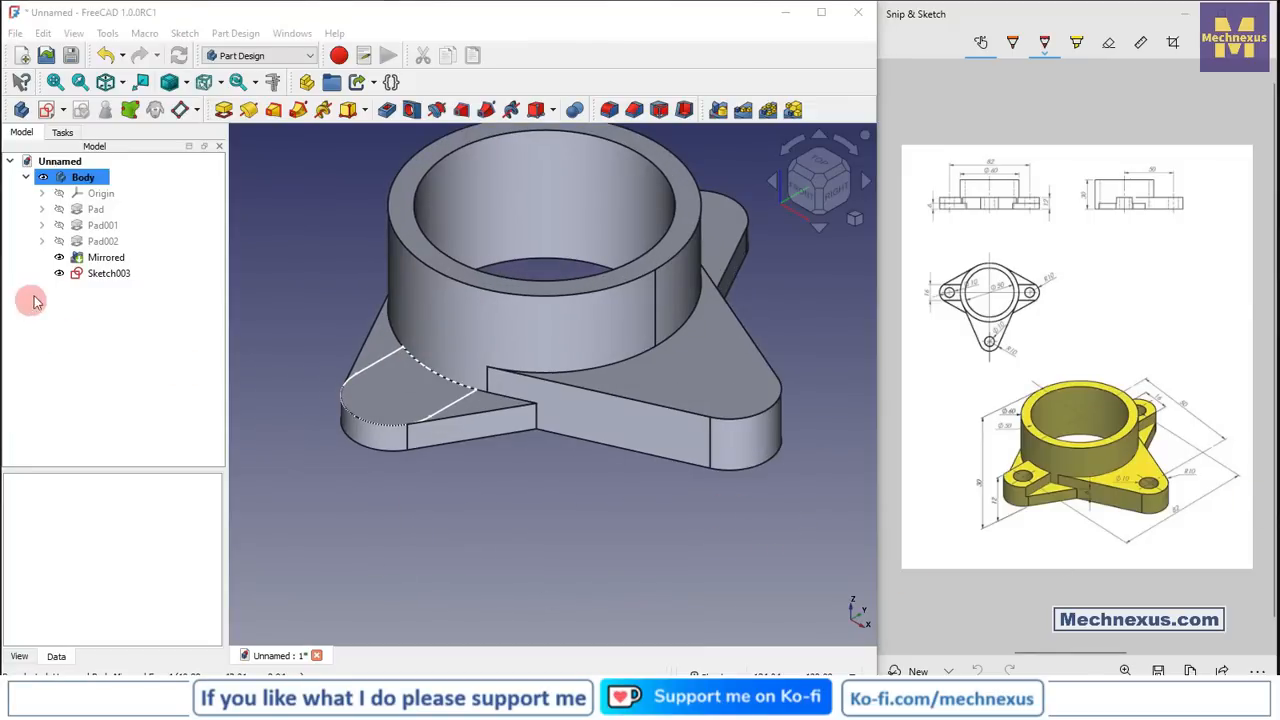
left_click(107, 274)
left_click(223, 109)
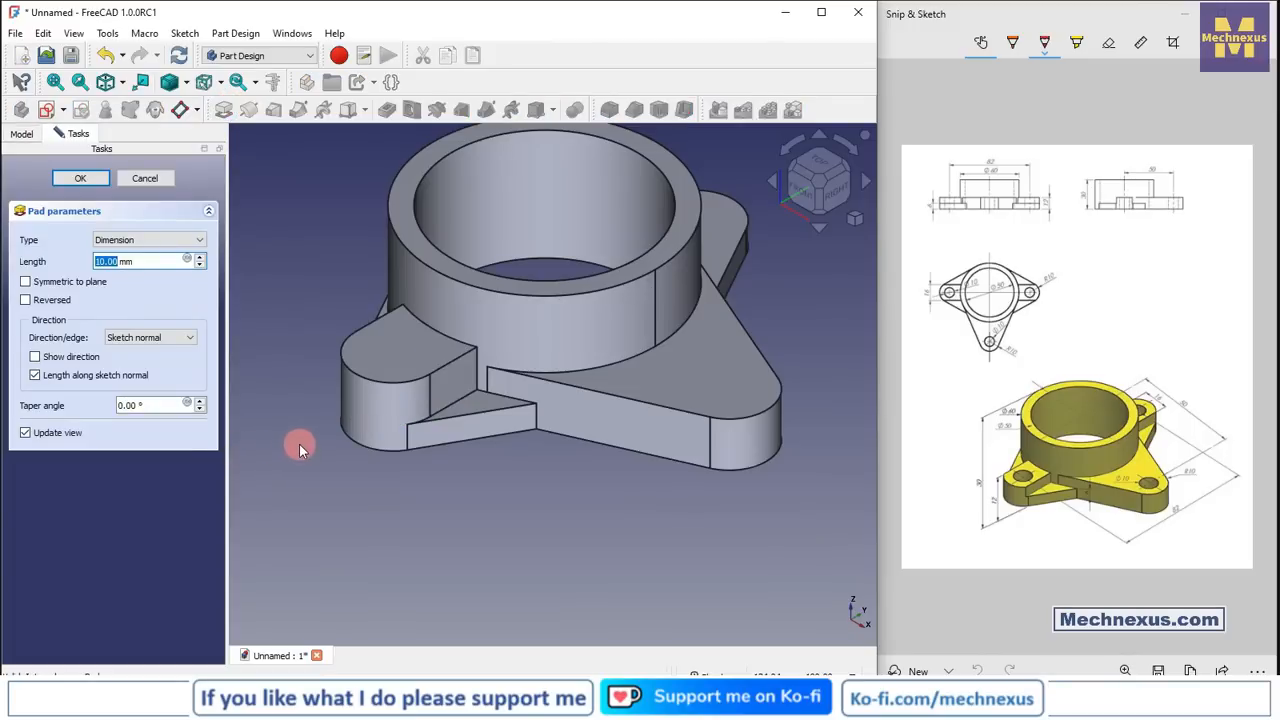
type("6")
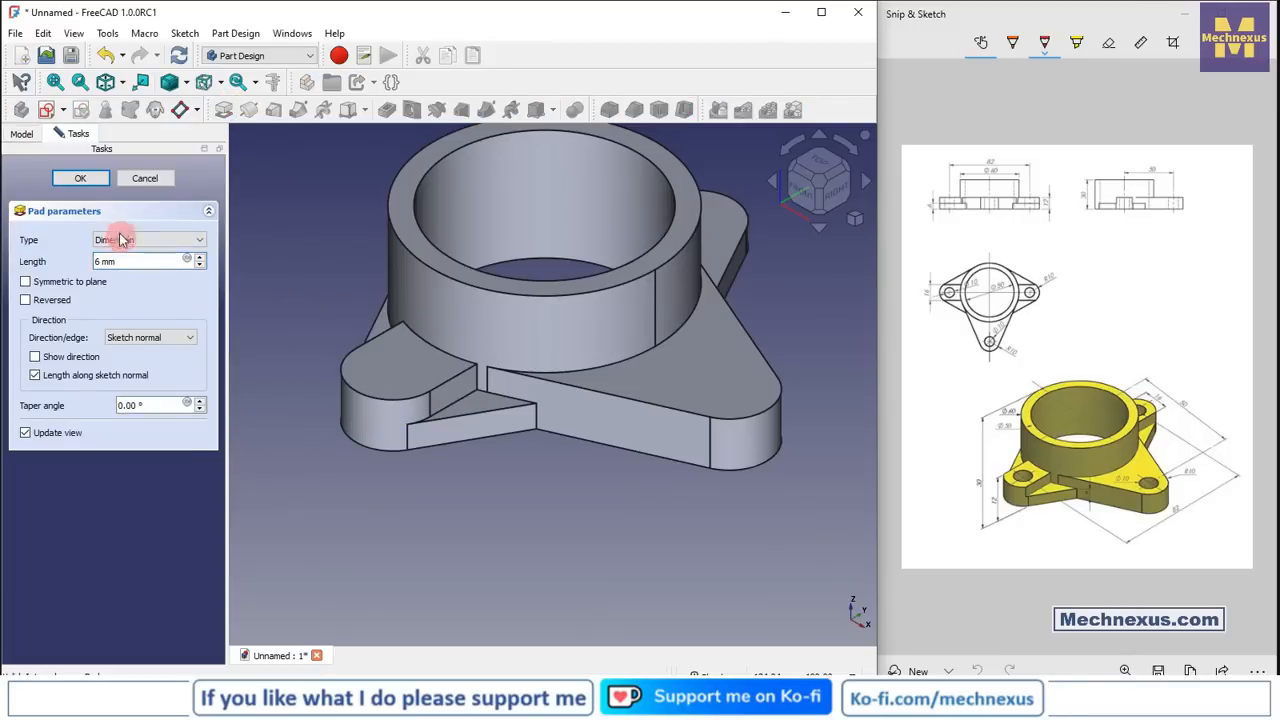
left_click(80, 178)
scroll(468, 466, "down", 5)
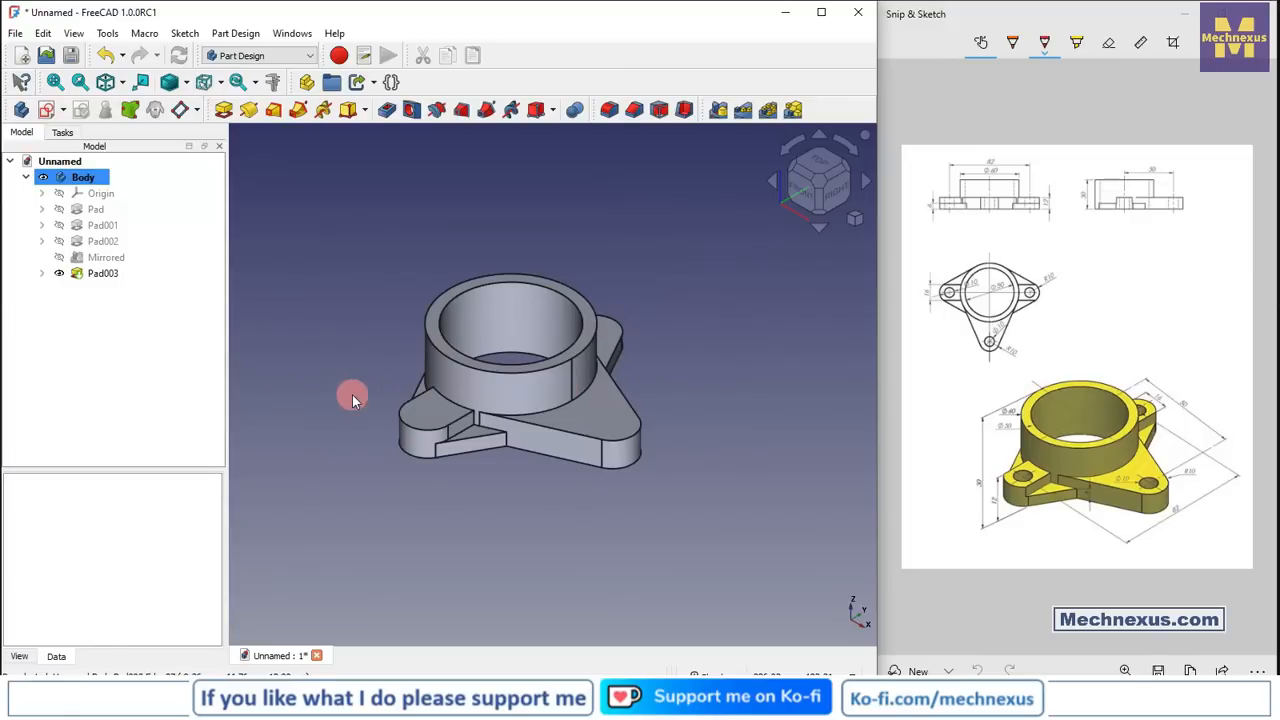
- Mirror the 6 mm lug pad about the XZ plane onto the opposite lug
middle_click_drag(352, 394, 286, 423)
left_click(104, 275)
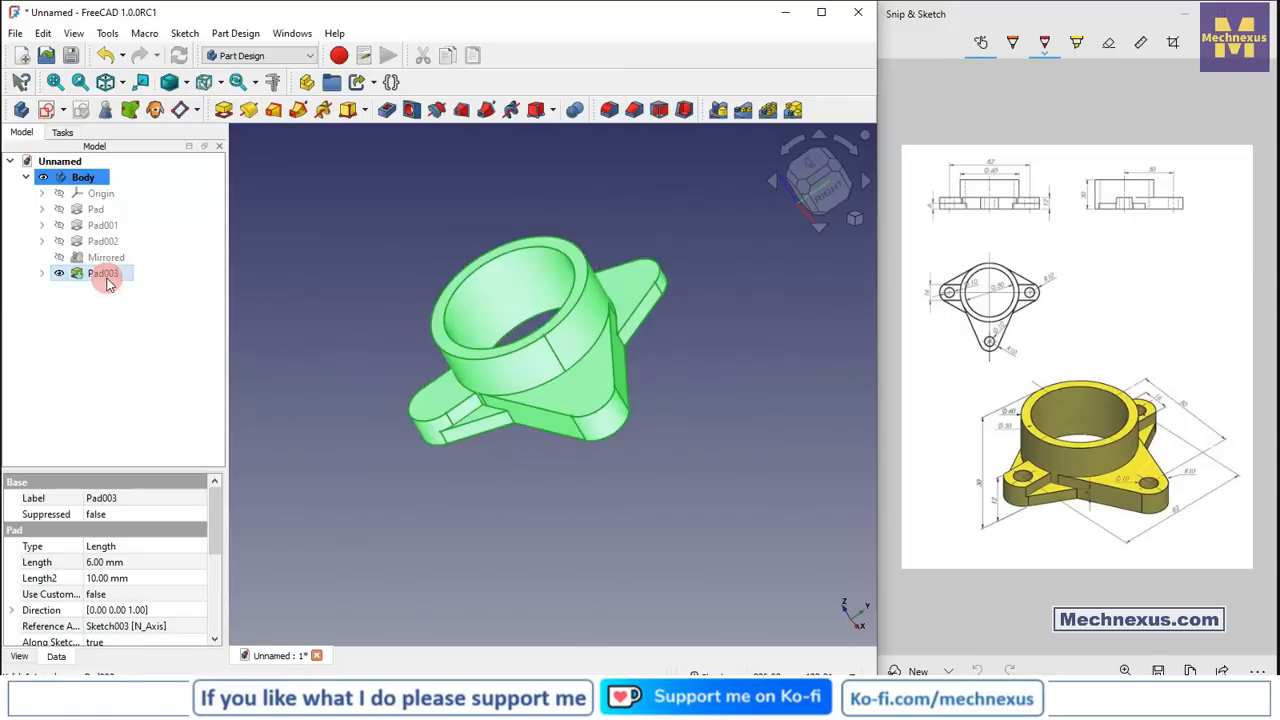
left_click(714, 110)
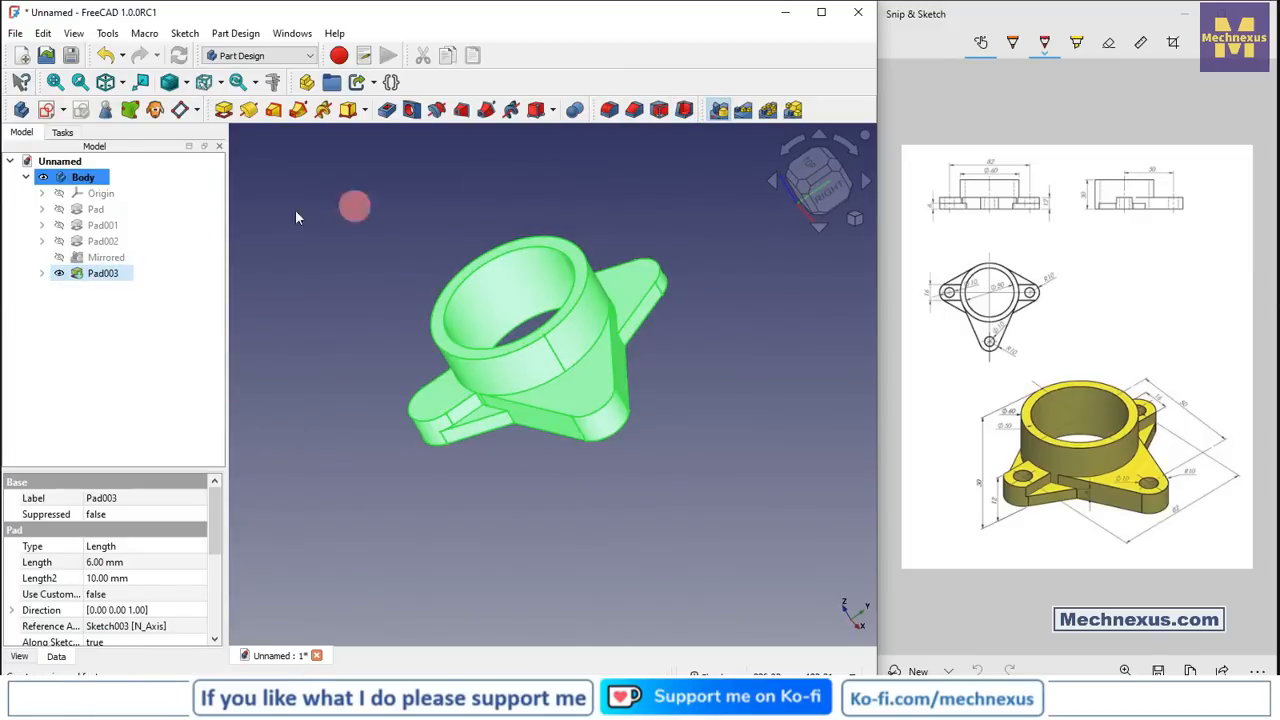
left_click(147, 489)
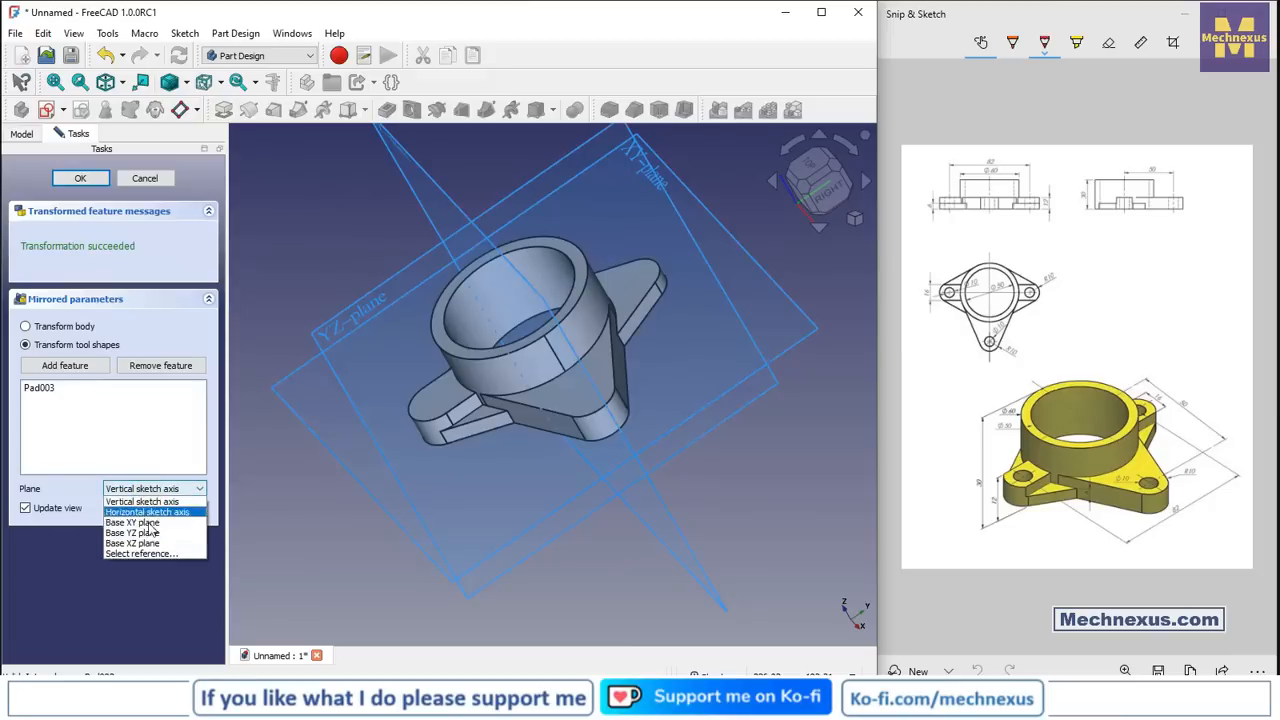
left_click(145, 553)
scroll(442, 466, "down", 2)
left_click_drag(480, 486, 390, 340)
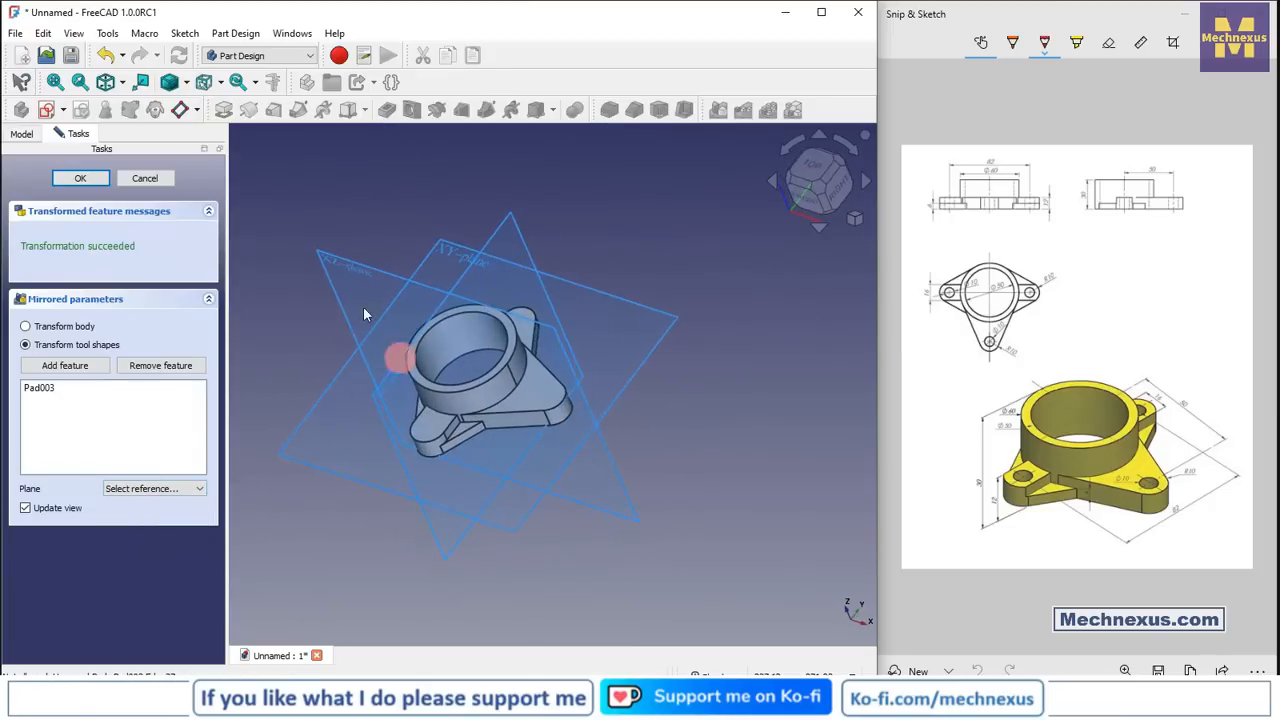
left_click(352, 254)
left_click(85, 179)
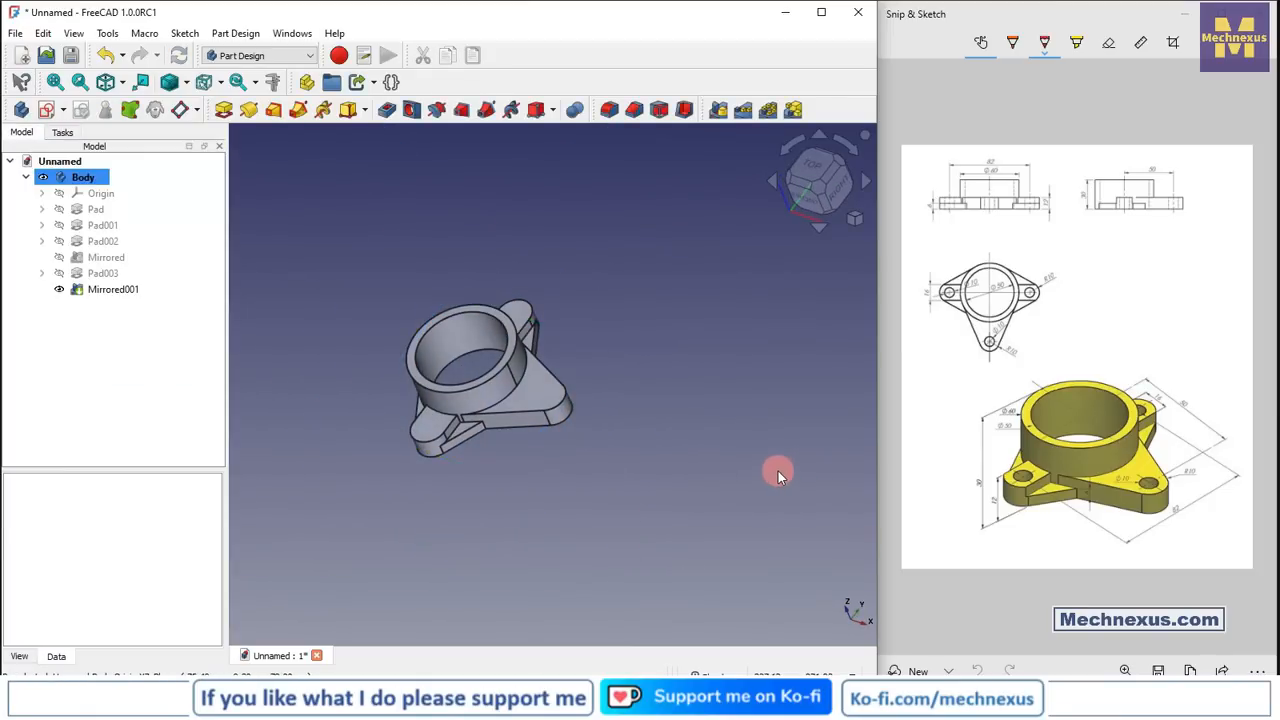
- Start a sketch on the top face of the third, unraised lug and project its rounded end arc as external geometry
key("0")
scroll(488, 318, "up", 3)
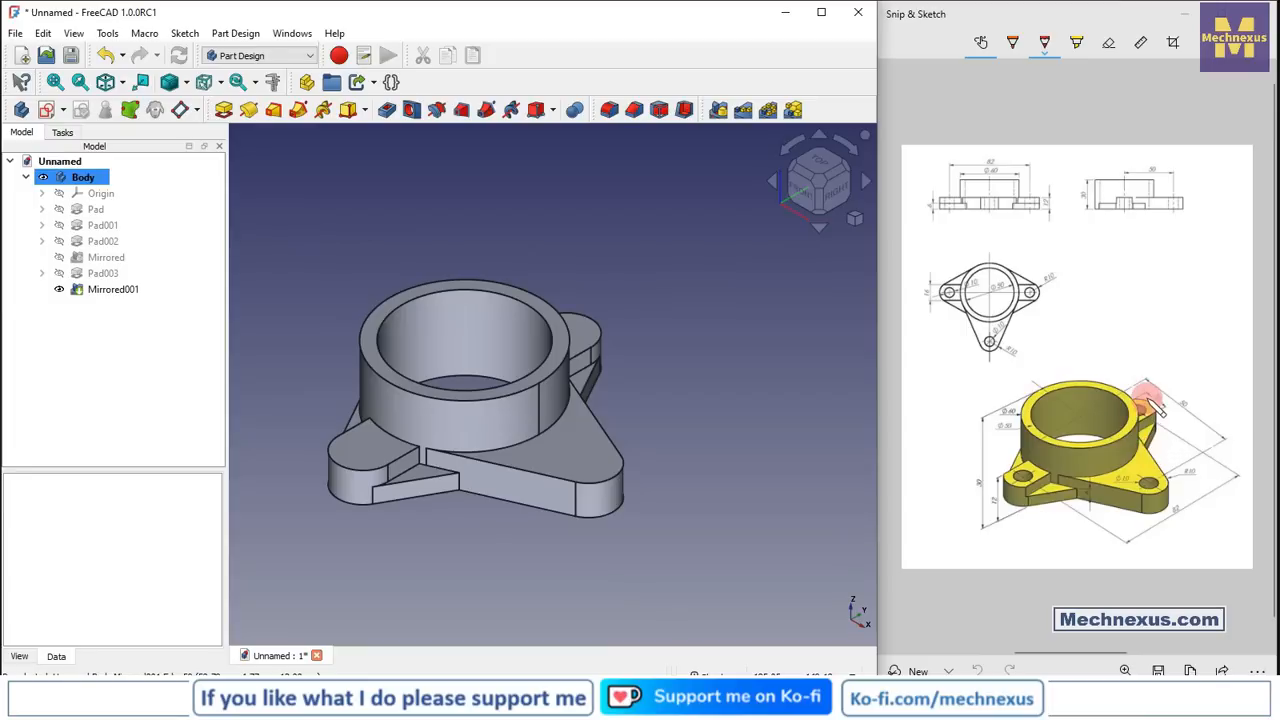
middle_click_drag(392, 537, 480, 522)
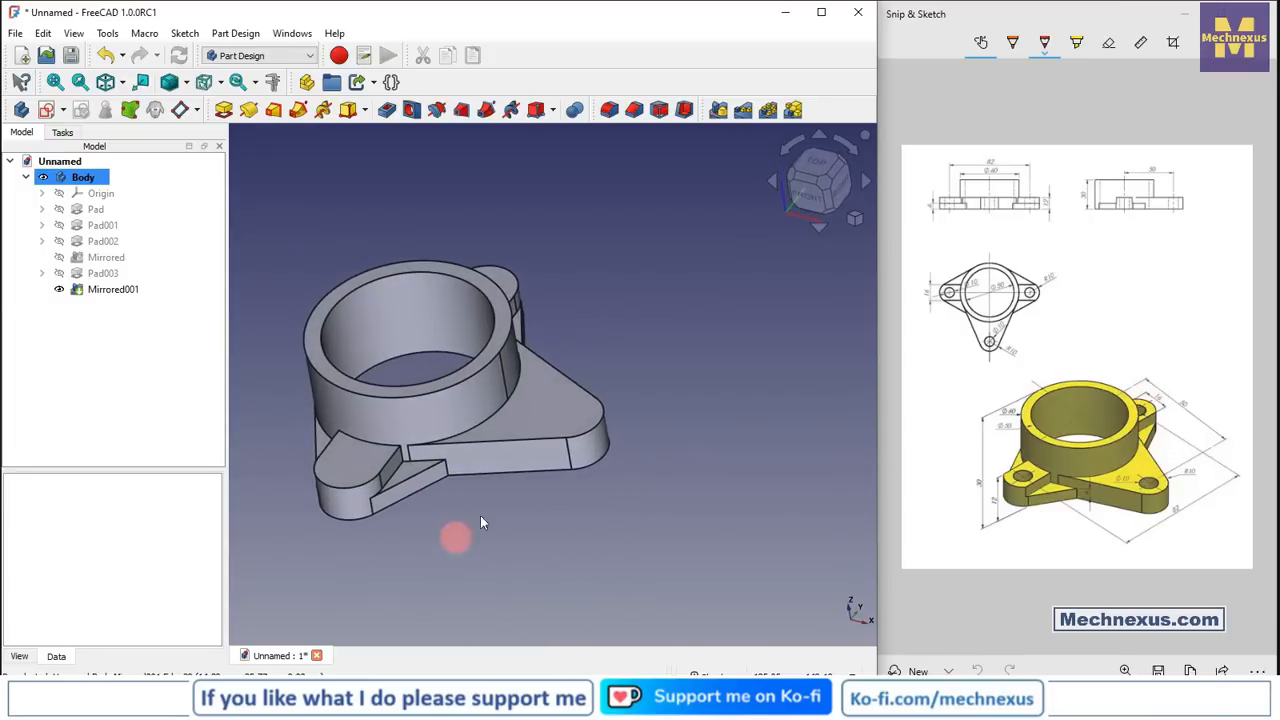
left_click(538, 416)
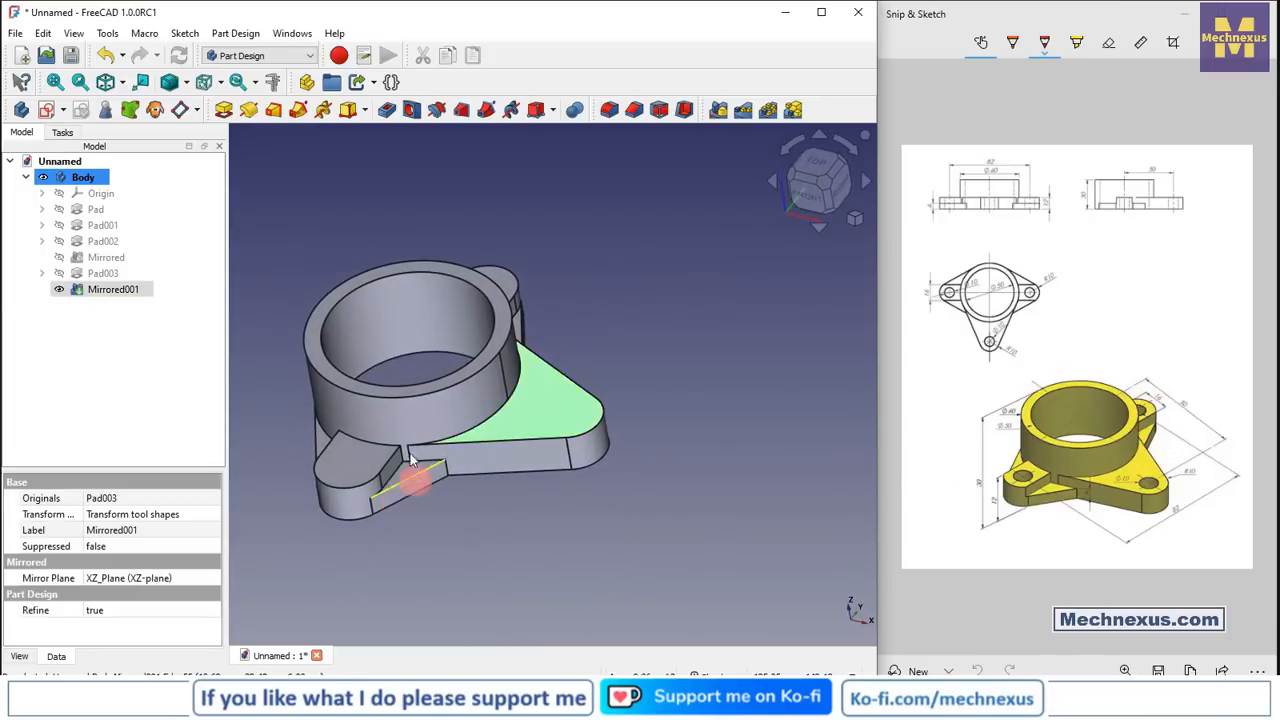
left_click(48, 111)
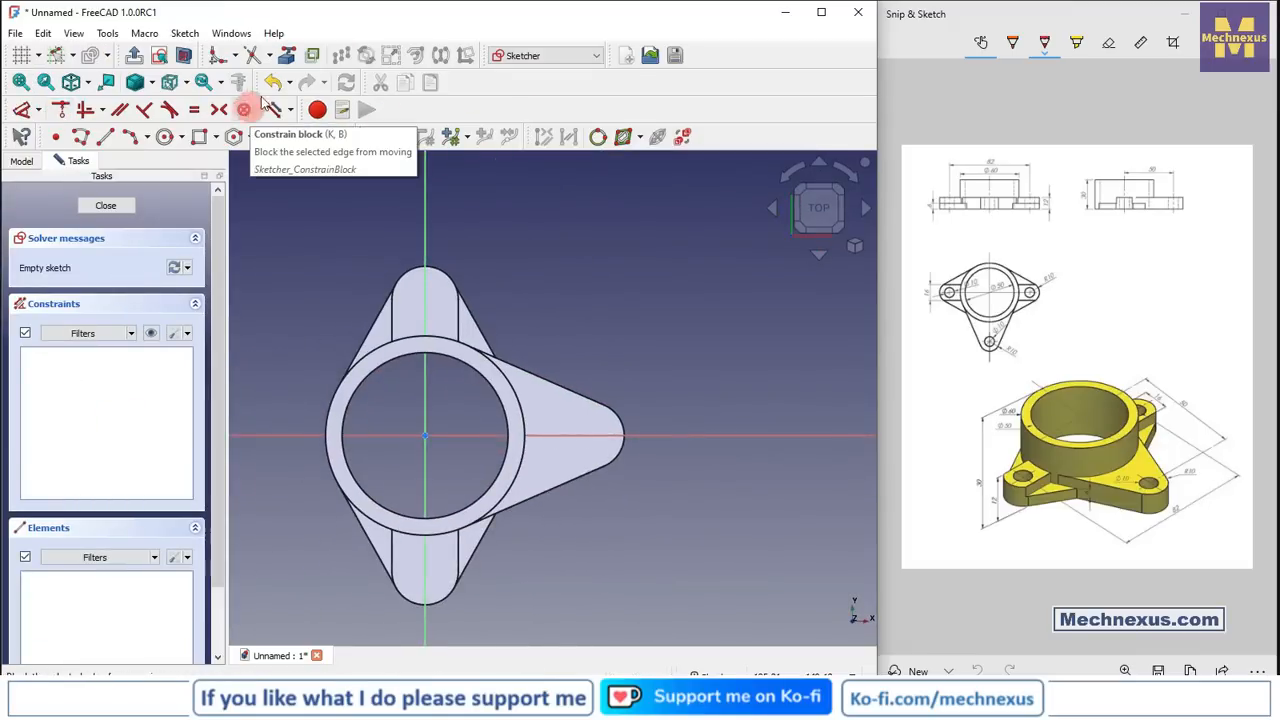
left_click(287, 56)
left_click(623, 412)
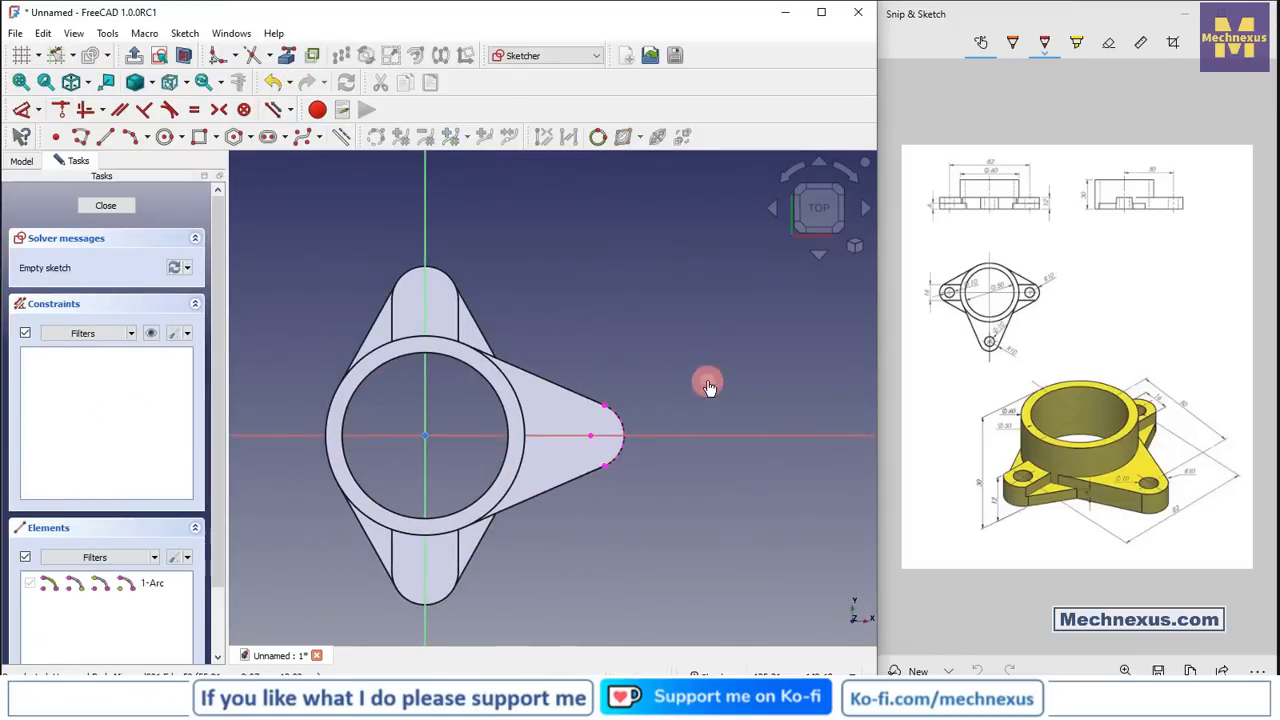
- Draw a circle about 10.4 mm in diameter centred on the projected arc's centre point
scroll(630, 493, "up", 3)
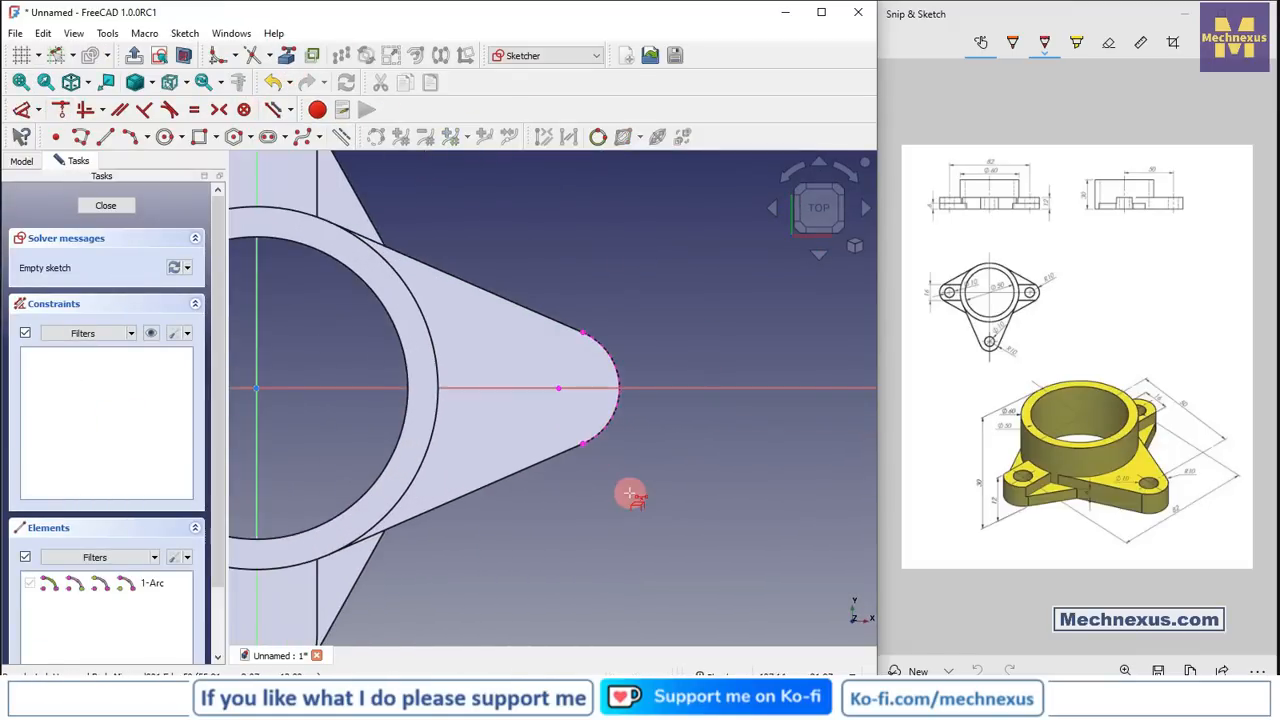
left_click(164, 136)
left_click(558, 388)
left_click(580, 366)
right_click(651, 346)
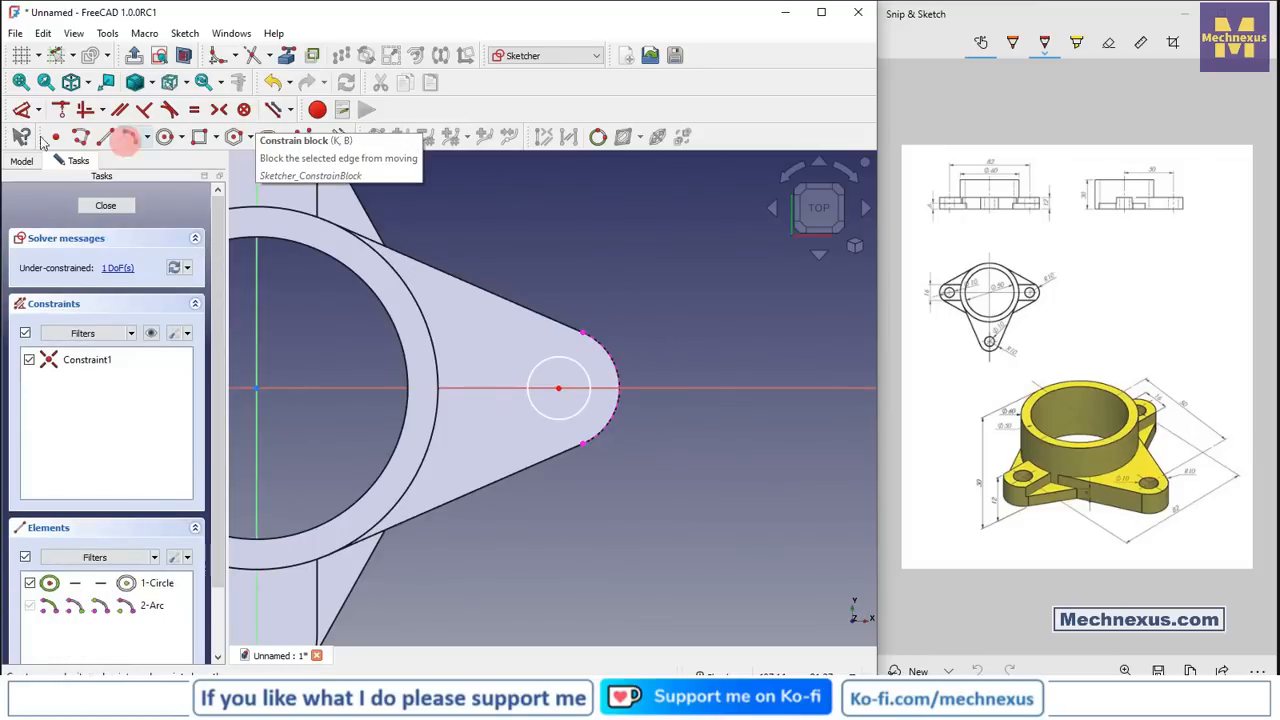
- Set the circle's diameter to 10 mm and close the sketch
left_click(38, 109)
left_click(90, 246)
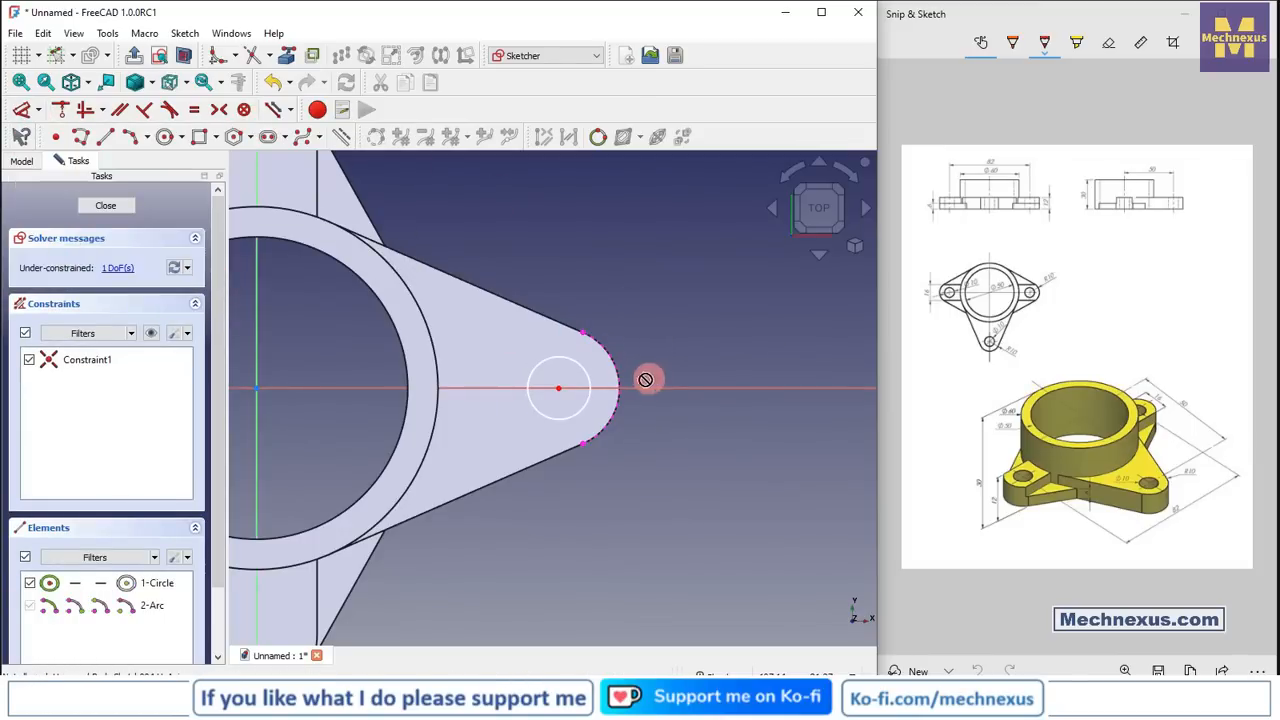
left_click(589, 374)
type("1mm")
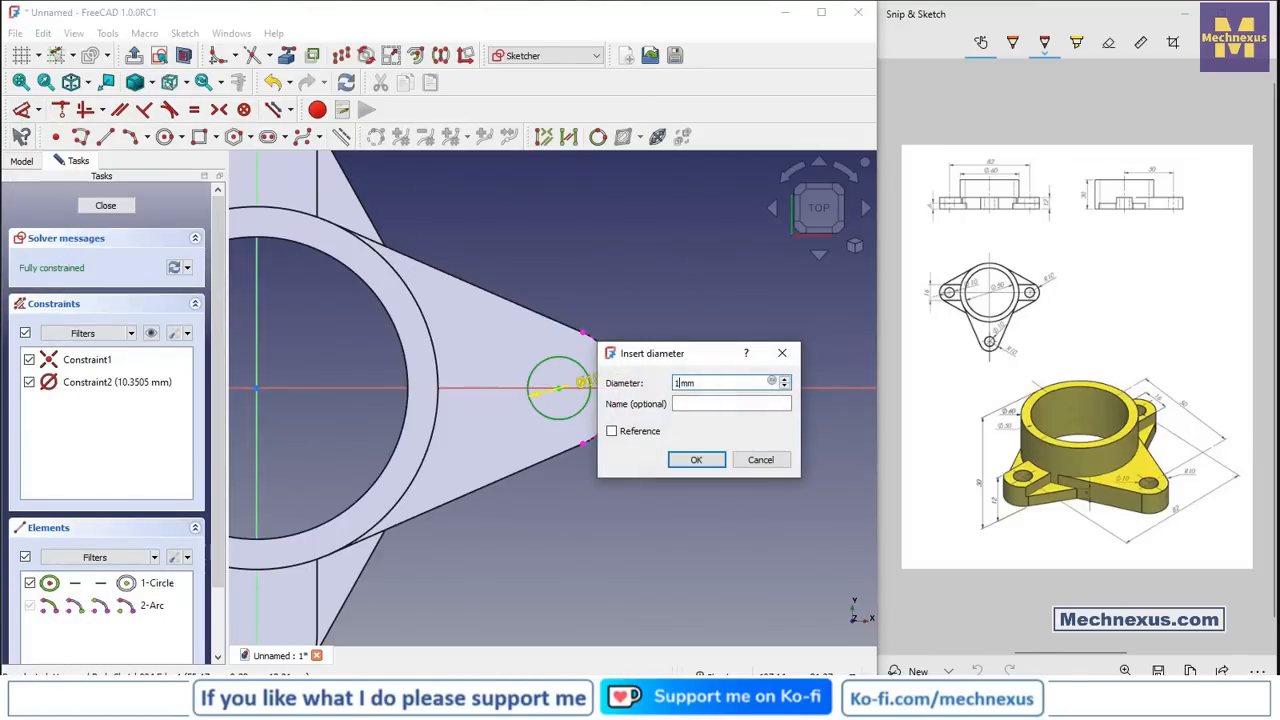
type("0")
key("Return")
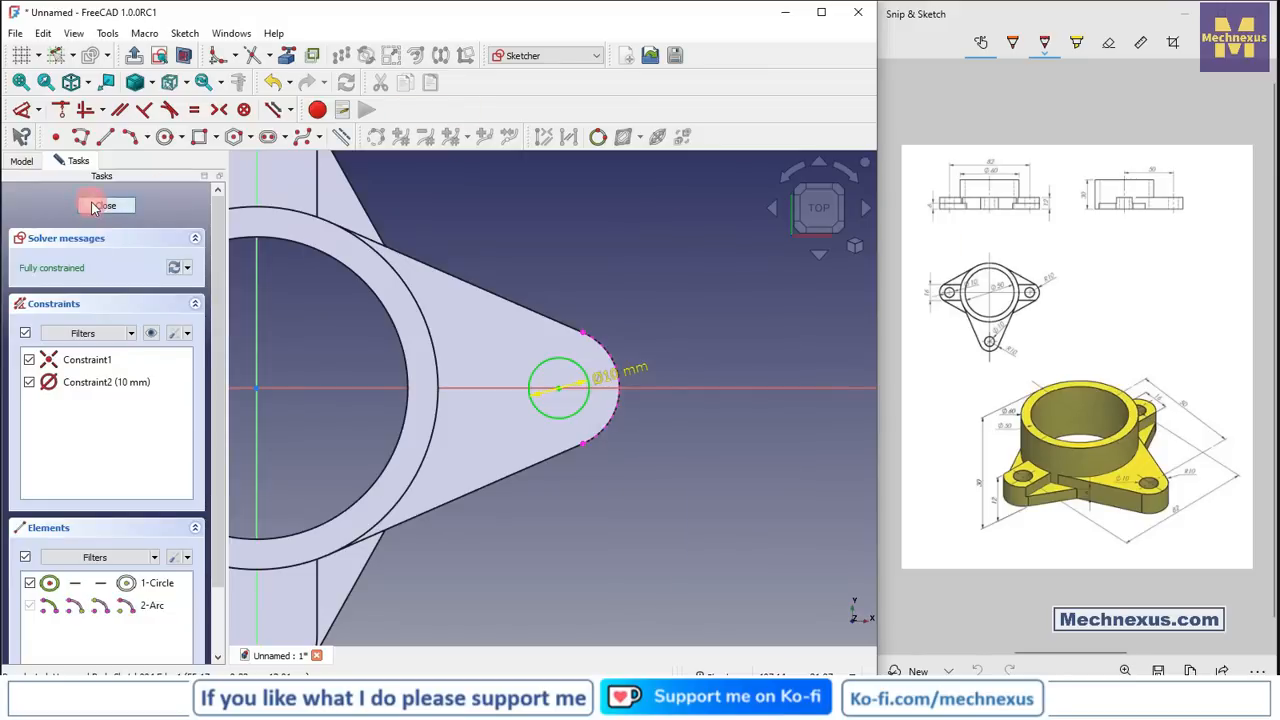
left_click(95, 204)
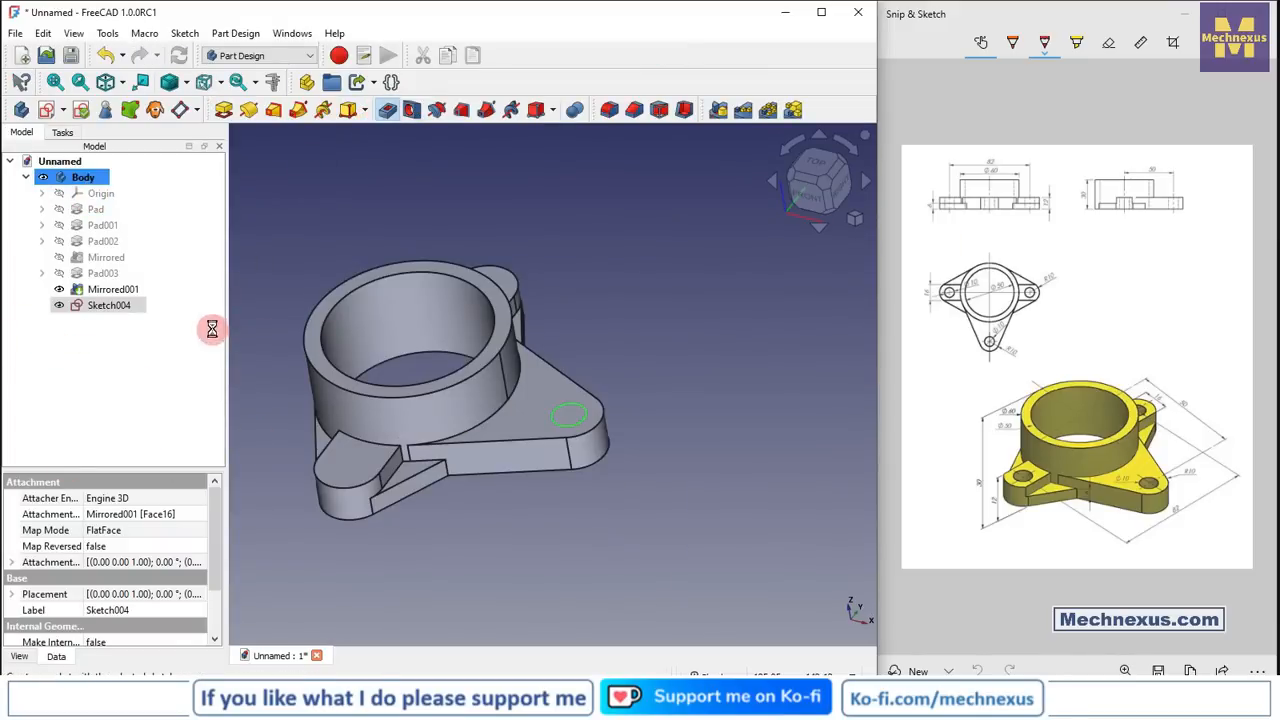
- Pocket the 10 mm circle on the unraised lug with the Through all type
left_click(171, 240)
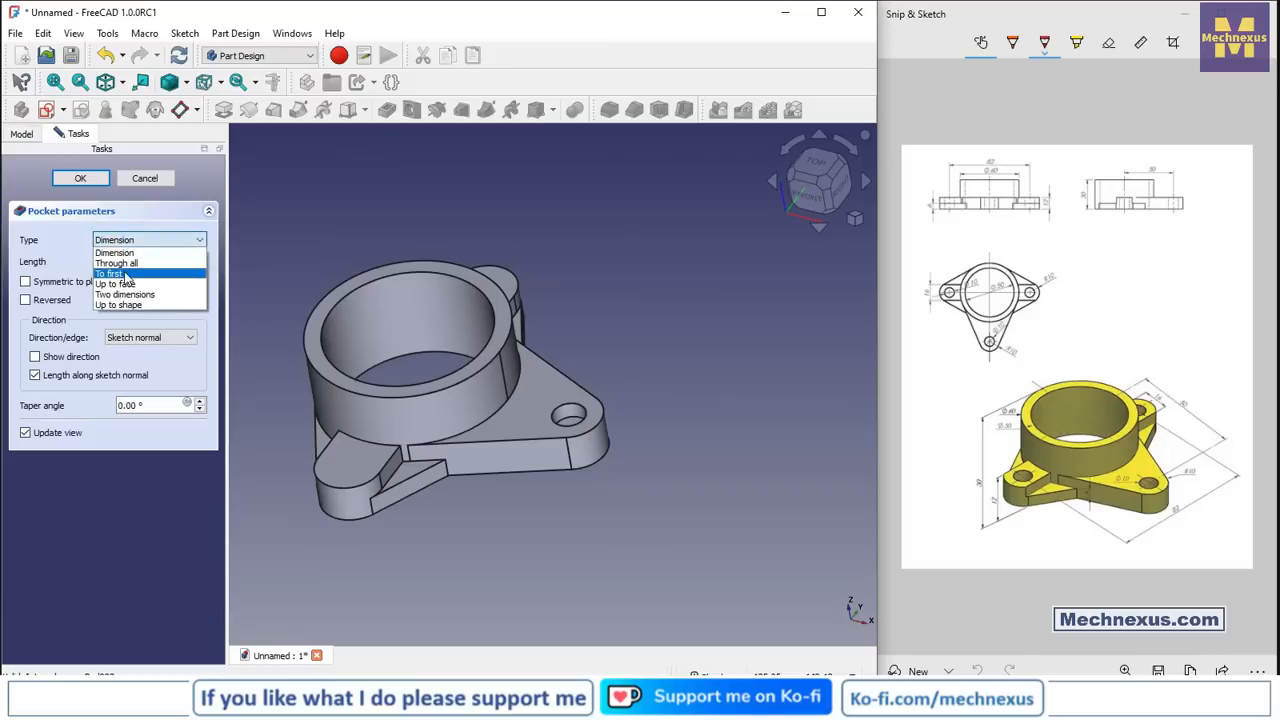
left_click(124, 263)
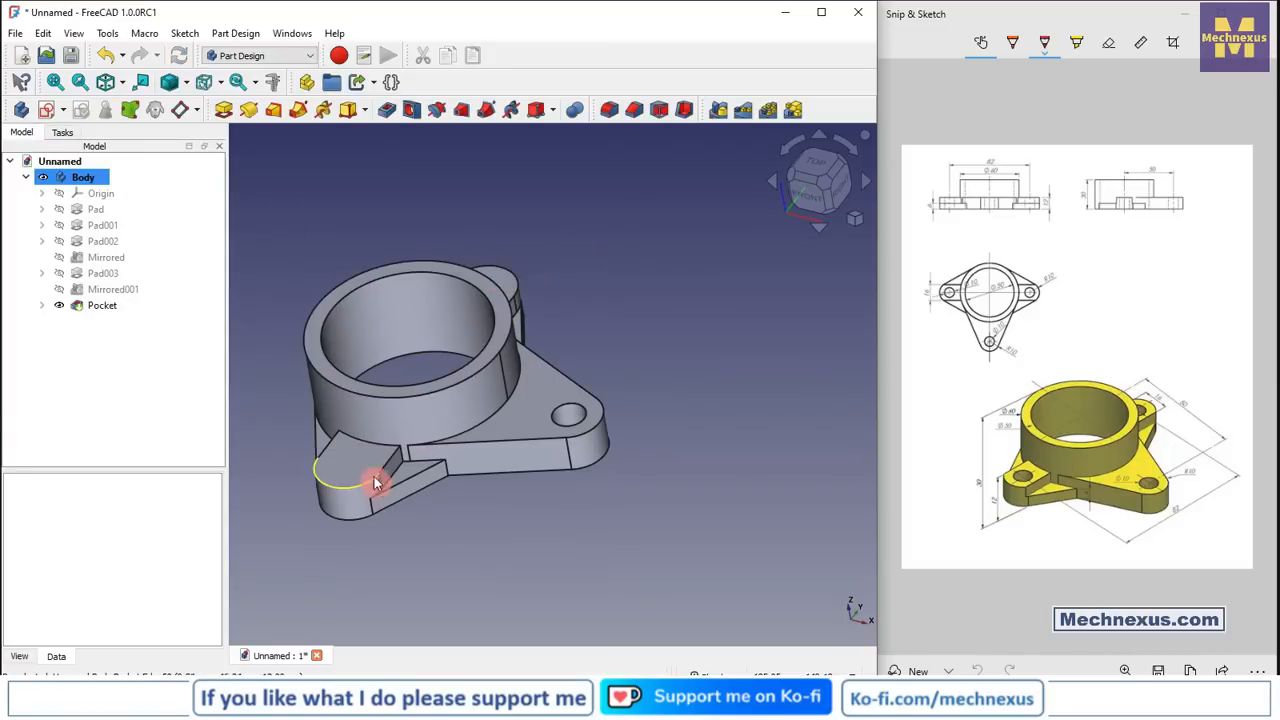
- Start a sketch on the top face of a raised side lug and project both side lugs' rounded end arcs as external geometry
middle_click_drag(372, 462, 334, 471)
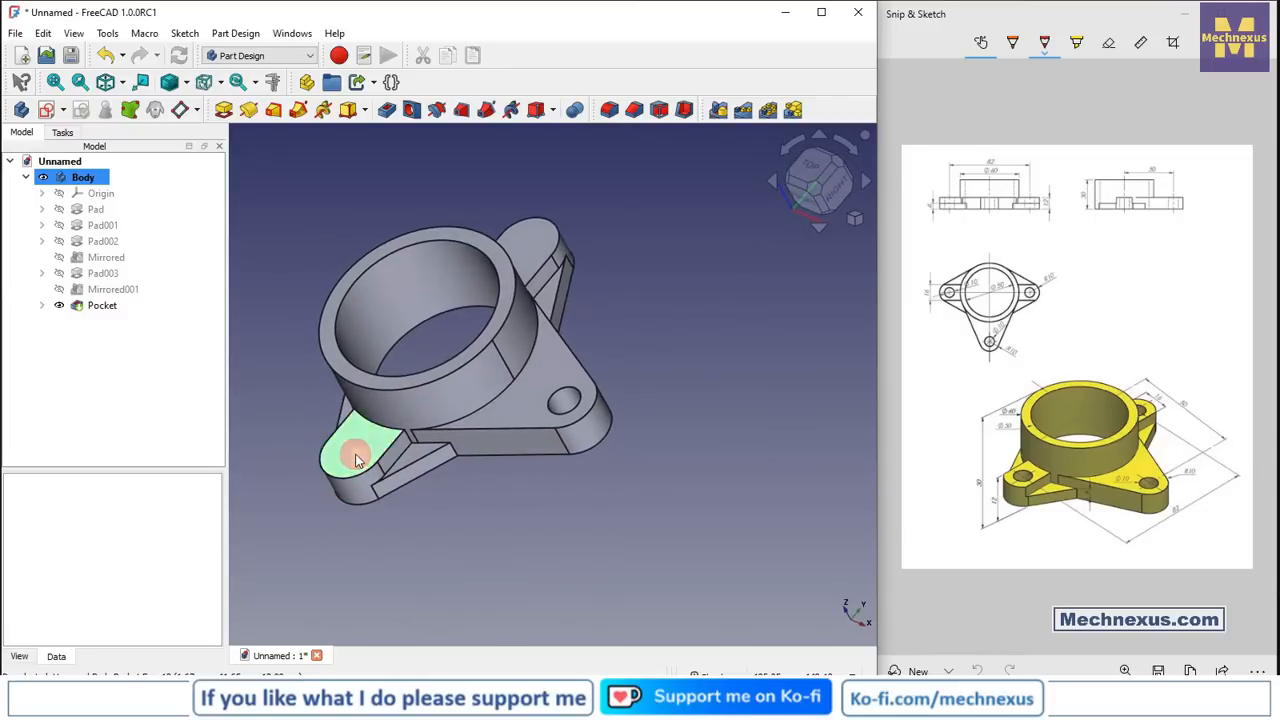
left_click(352, 452)
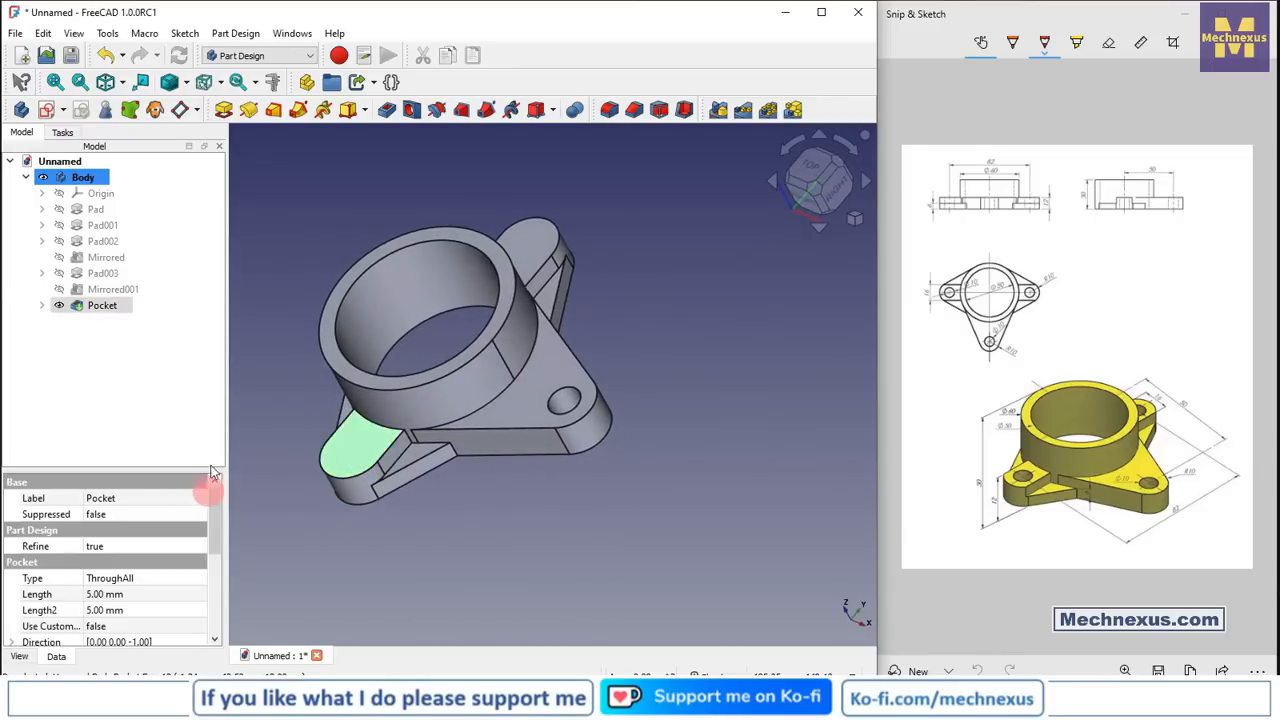
left_click(50, 112)
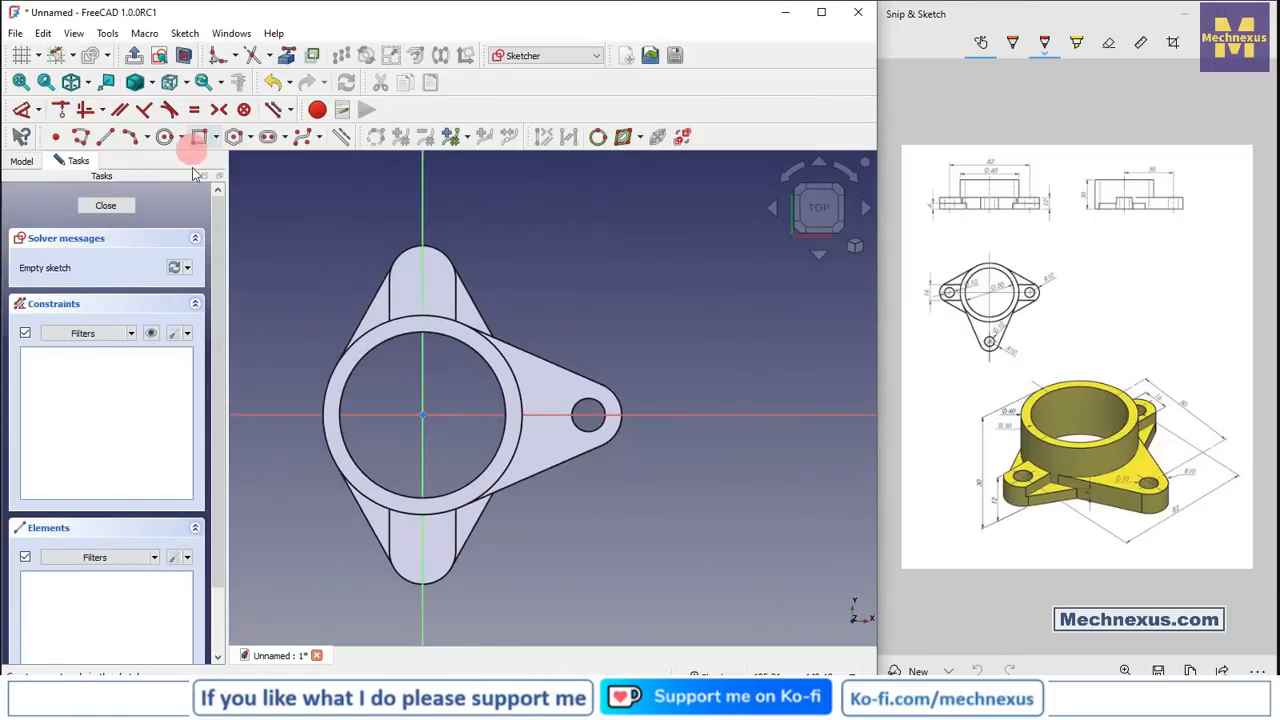
left_click(289, 57)
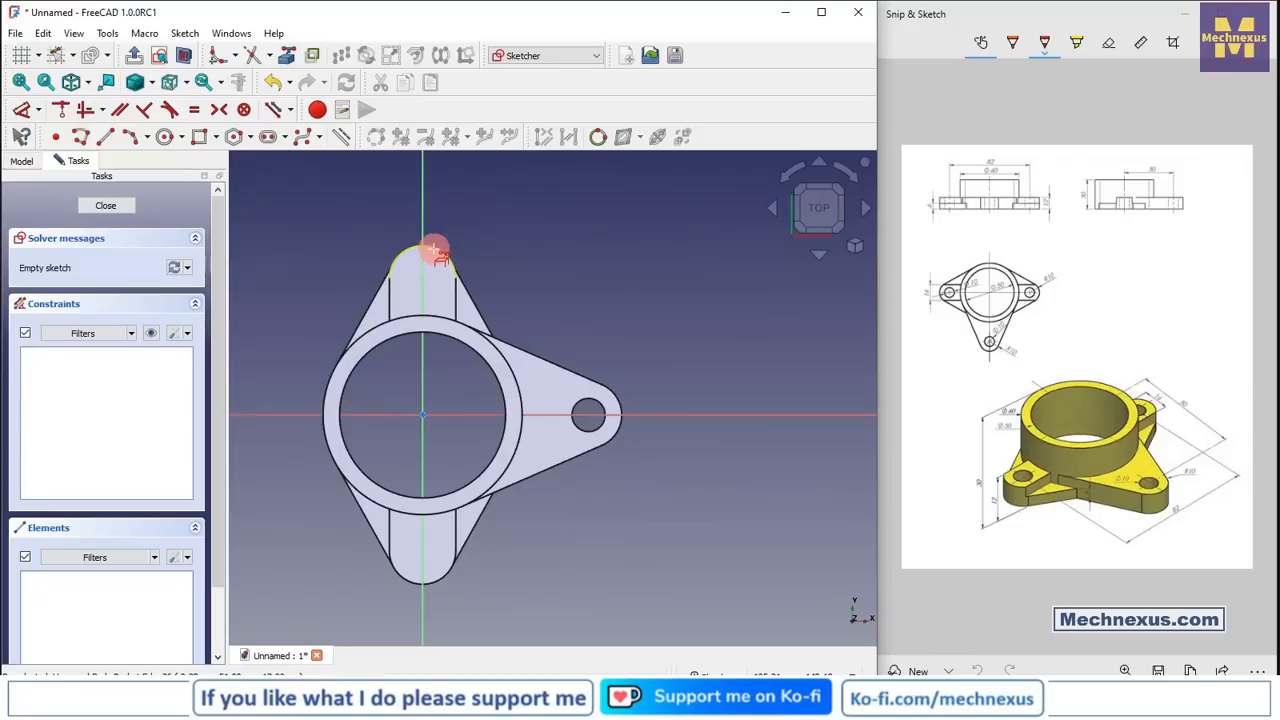
left_click(436, 250)
scroll(454, 209, "down", 1)
scroll(428, 500, "up", 2)
left_click(447, 531)
- Draw two circles, about 11 mm and 12 mm in diameter, centred on the centre points of the two projected arcs
left_click(164, 136)
scroll(451, 408, "down", 1)
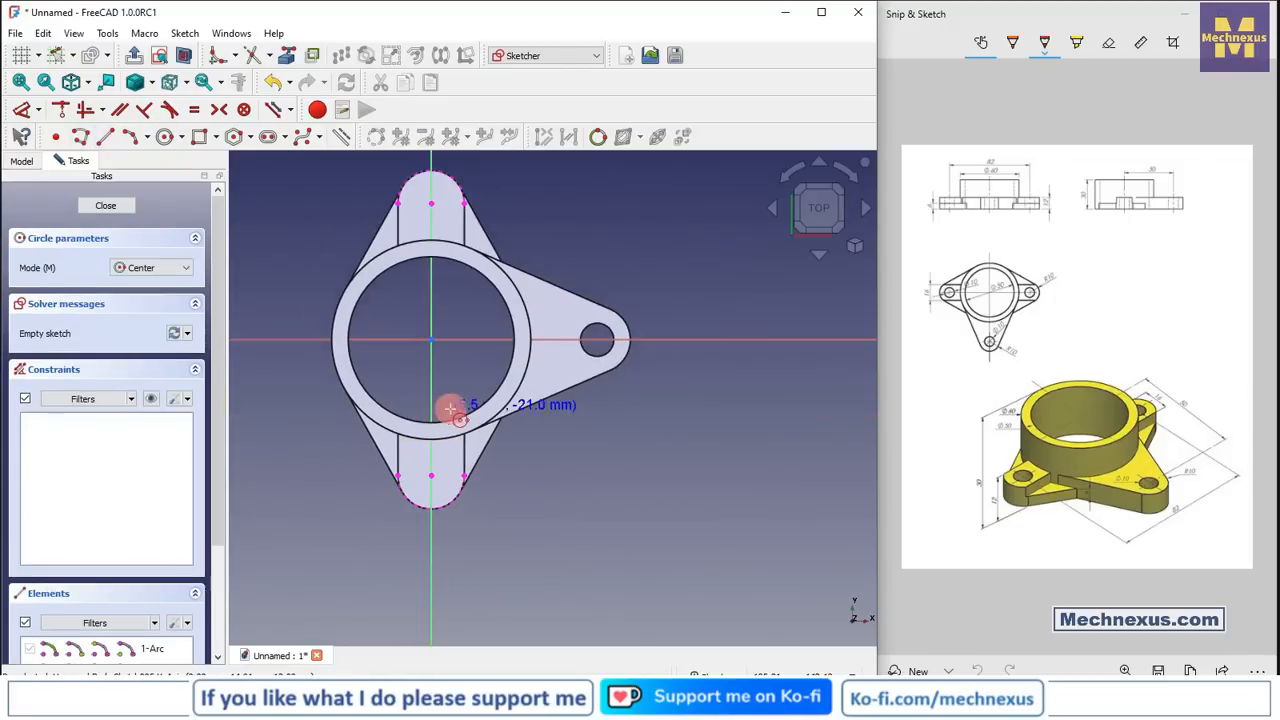
scroll(425, 165, "up", 1)
left_click(432, 208)
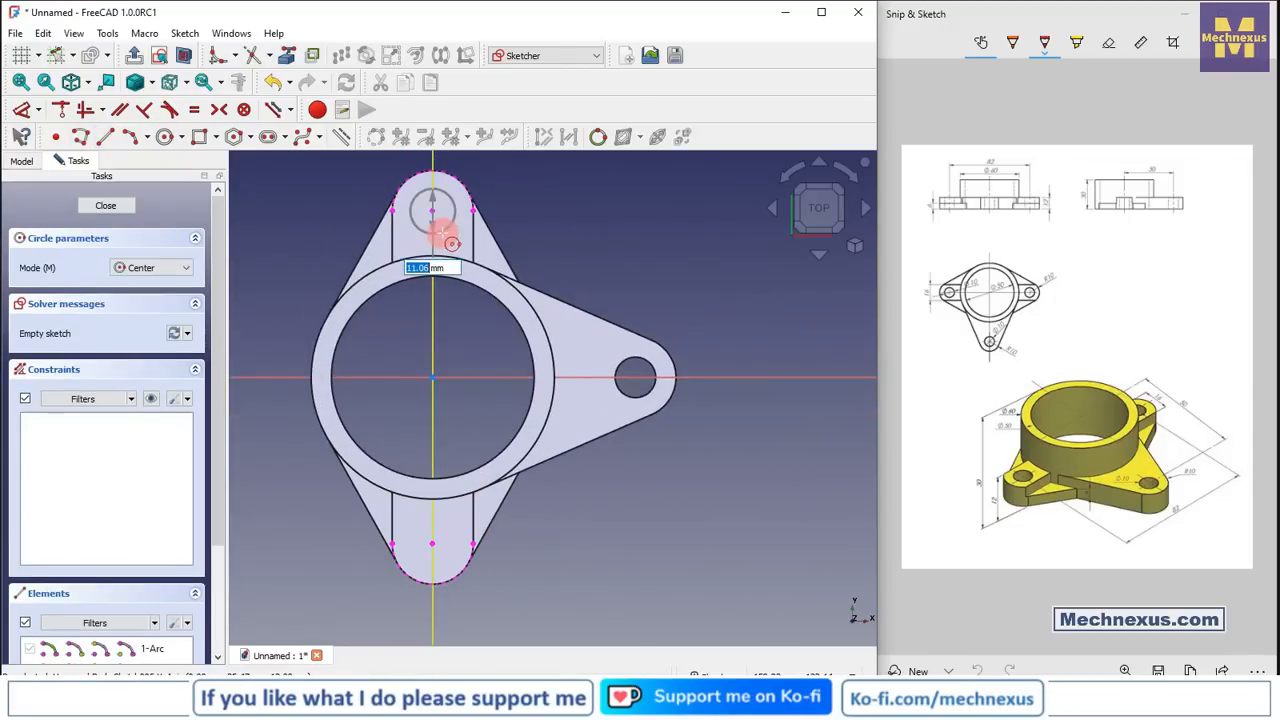
left_click(442, 233)
left_click(432, 543)
left_click(460, 538)
right_click(591, 534)
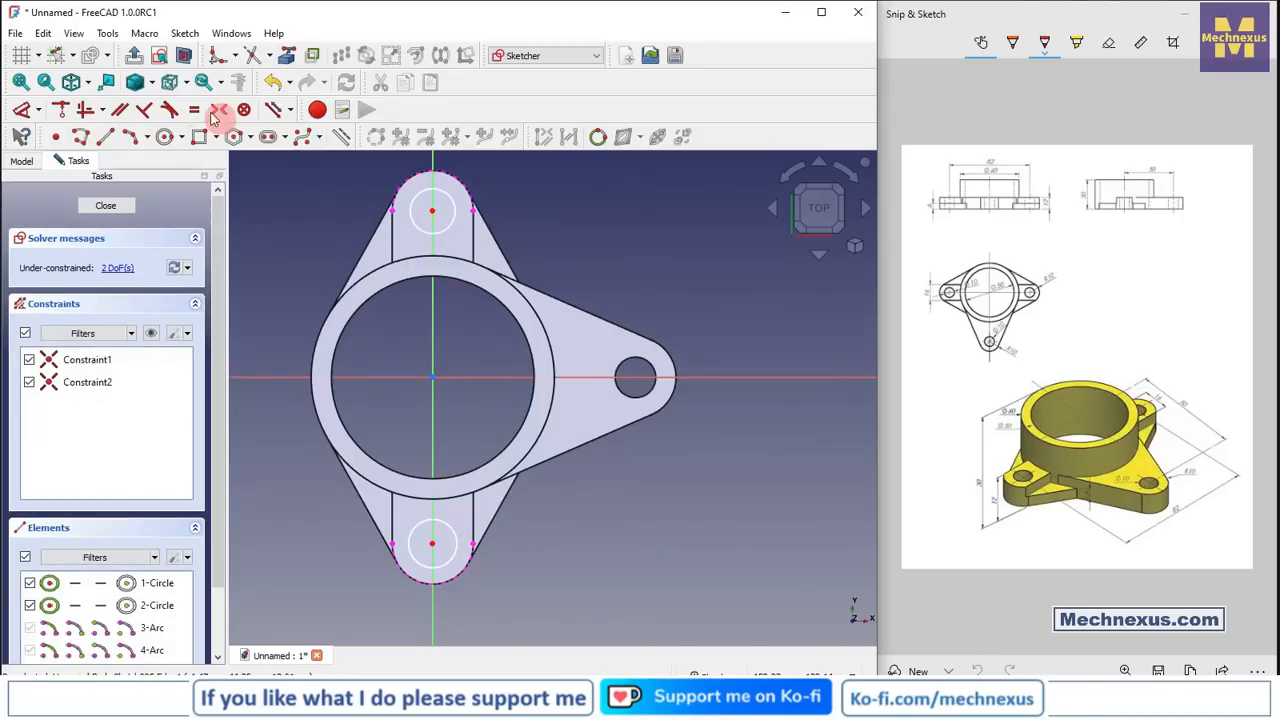
- Constrain the diameter of the larger side-lug circle to 10 mm
left_click(38, 110)
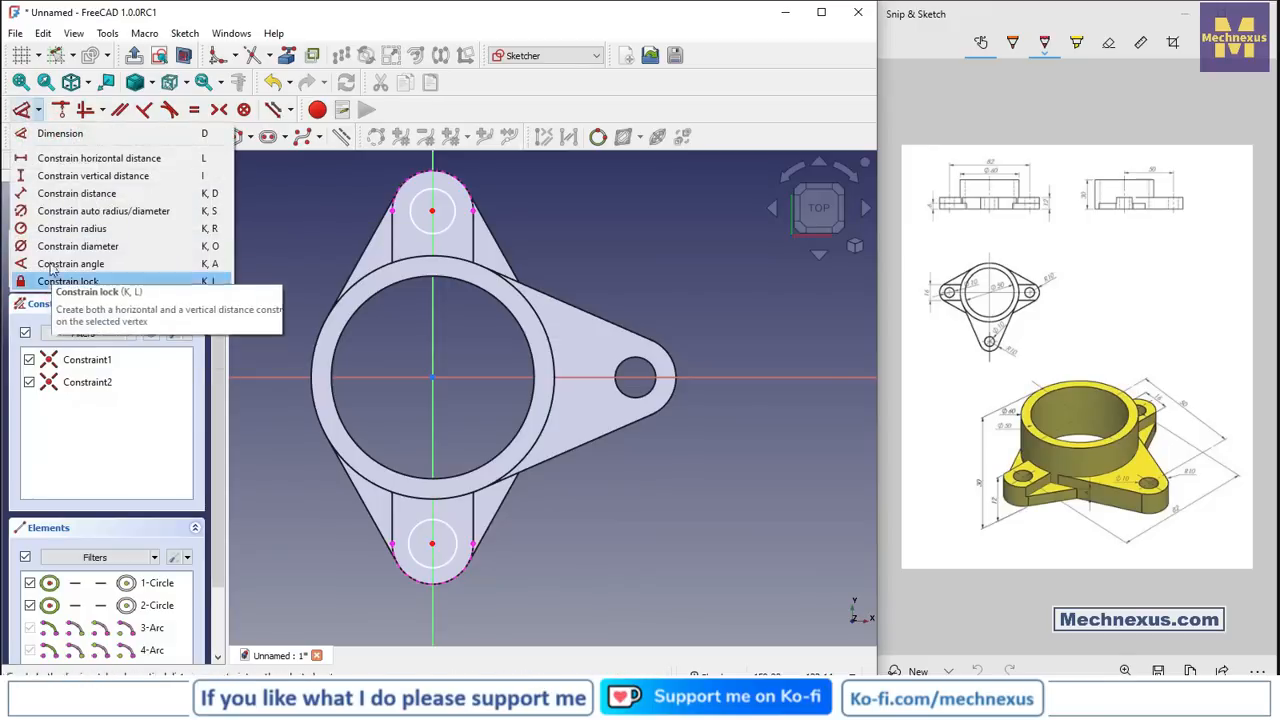
left_click(78, 246)
left_click(452, 534)
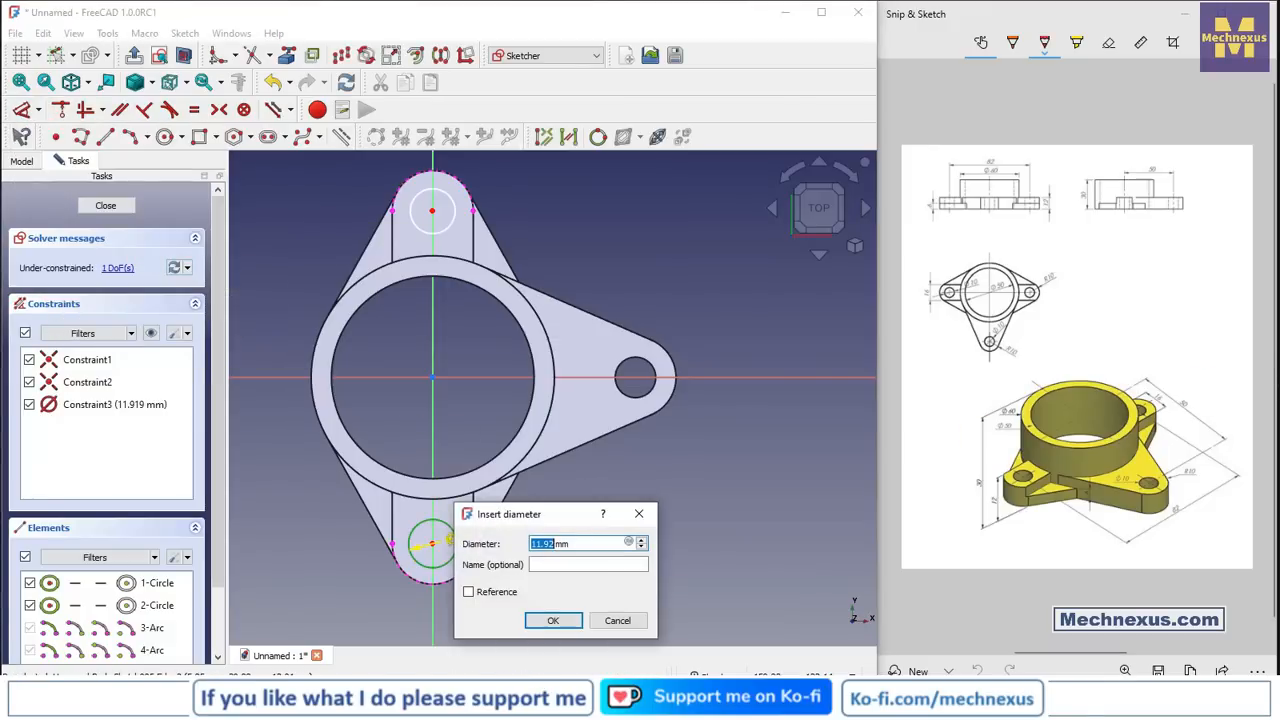
type("10")
key("Return")
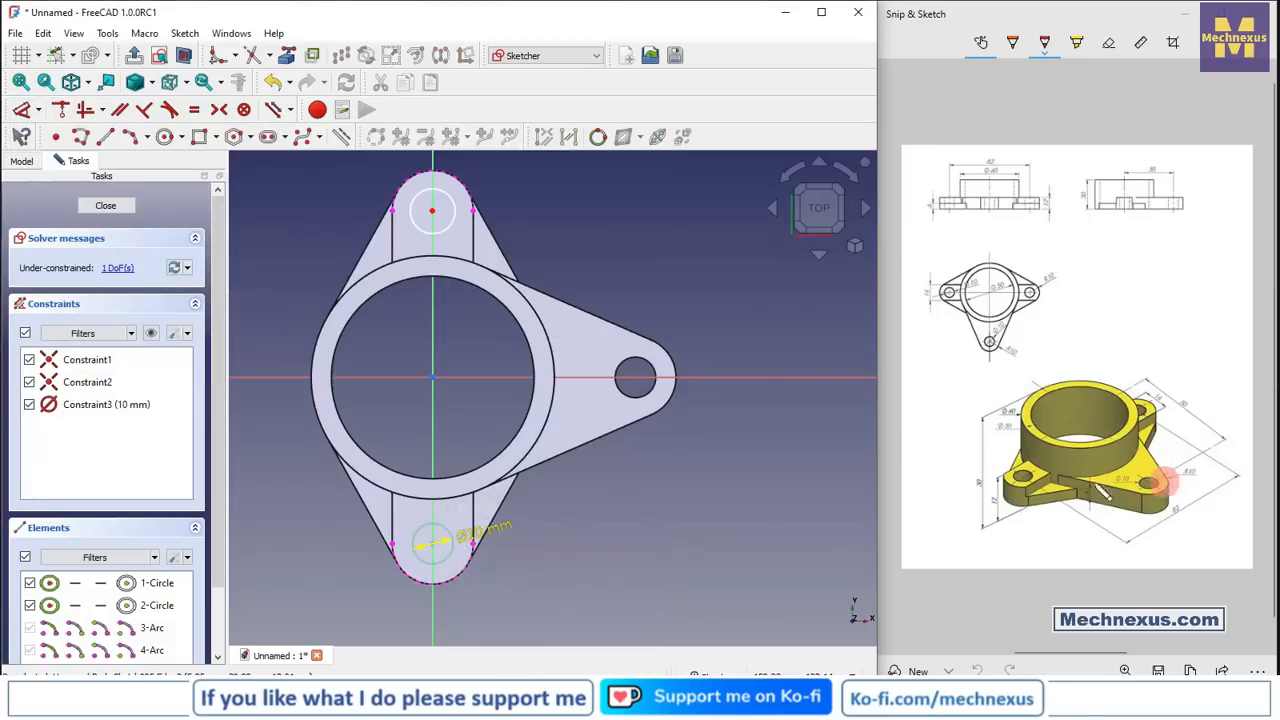
- Make the two side-lug circles equal with an equality constraint and close the sketch
left_click(437, 524)
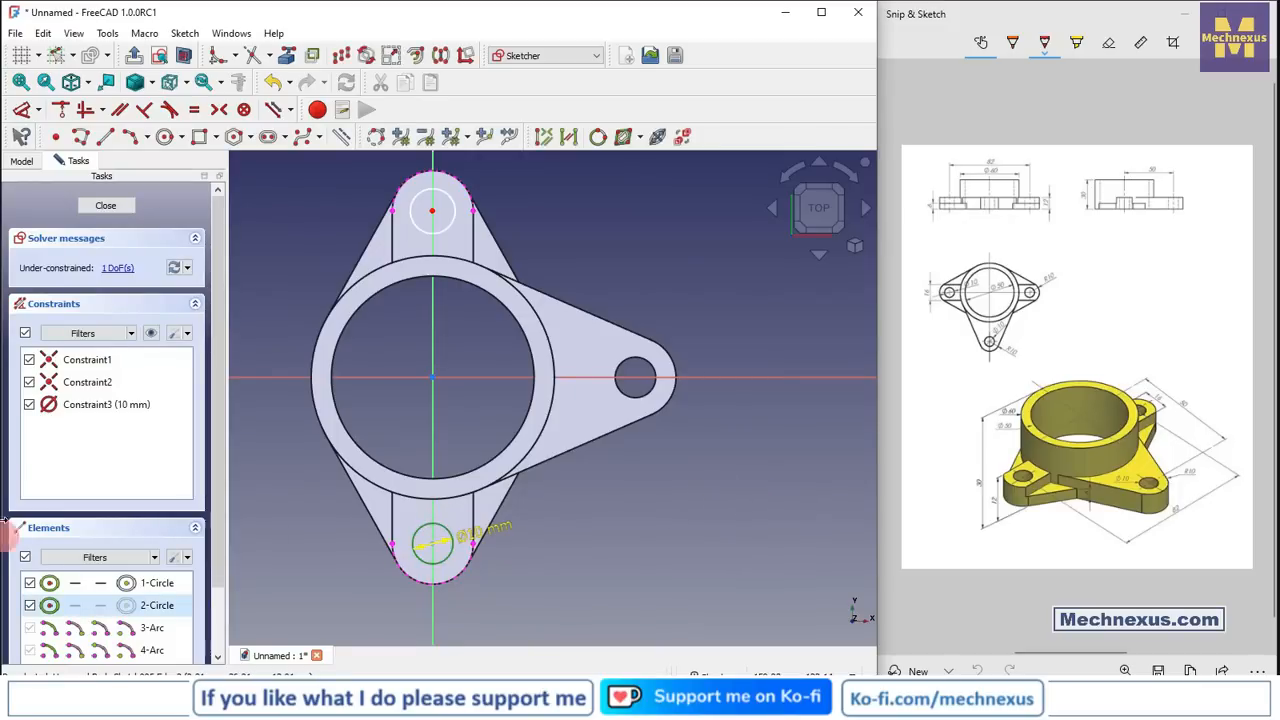
left_click(443, 236)
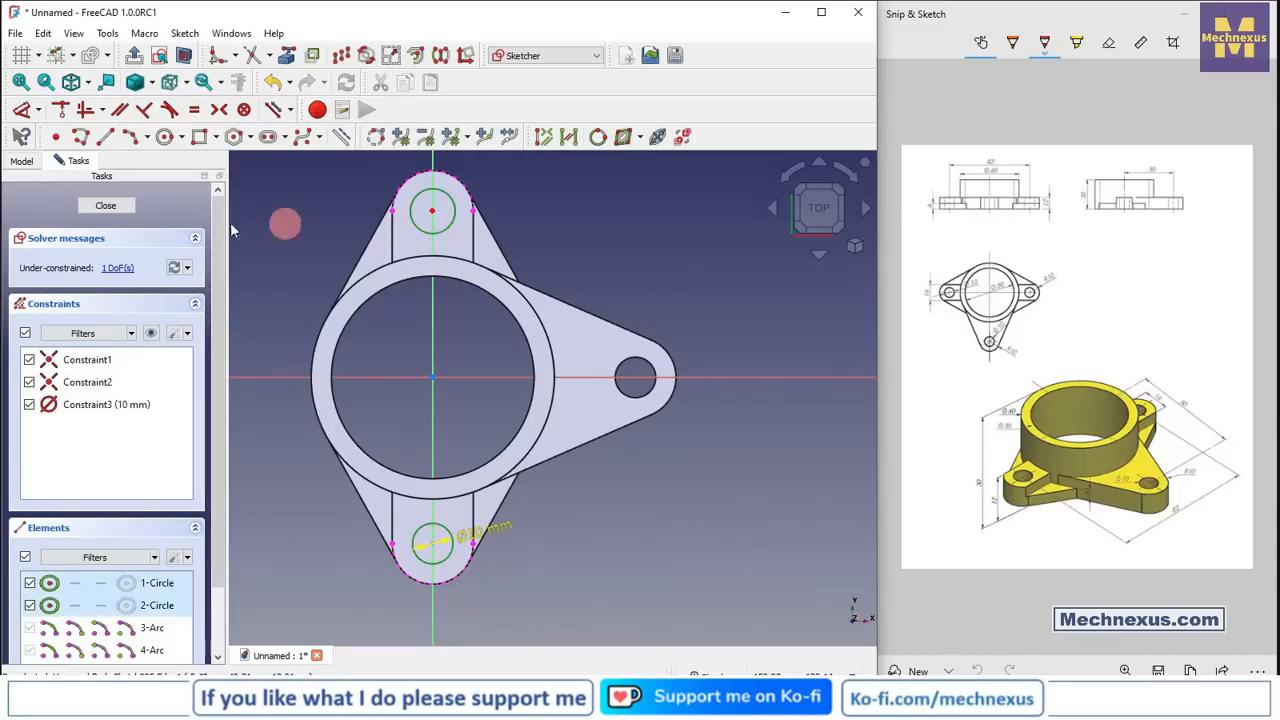
left_click(194, 109)
left_click(111, 205)
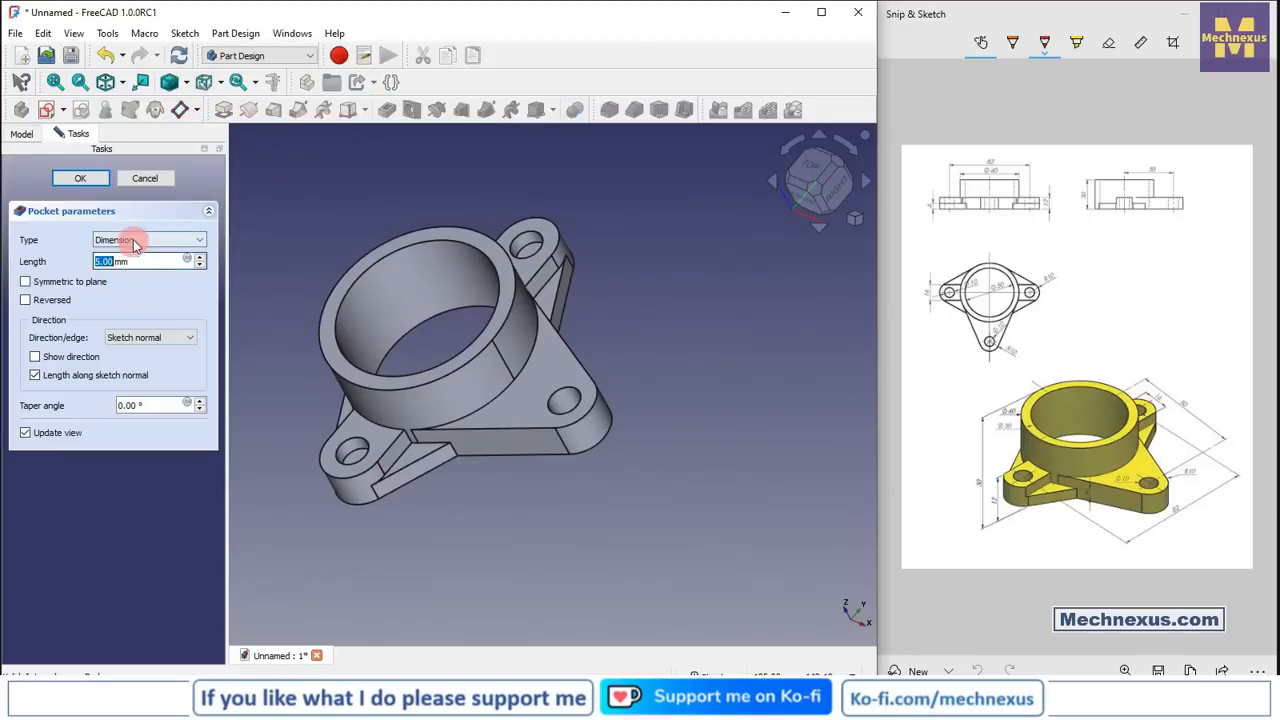
- Pocket the two side-lug circles with the Through all type
left_click(135, 240)
left_click(125, 254)
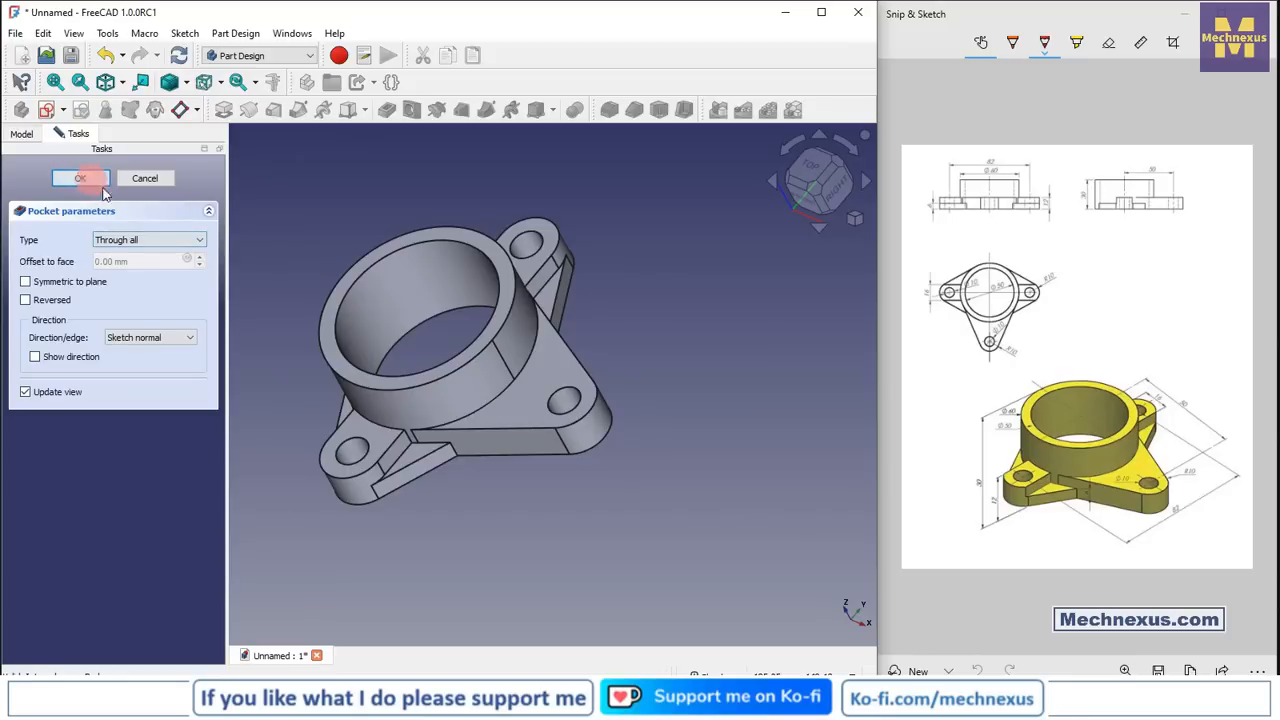
left_click(80, 178)
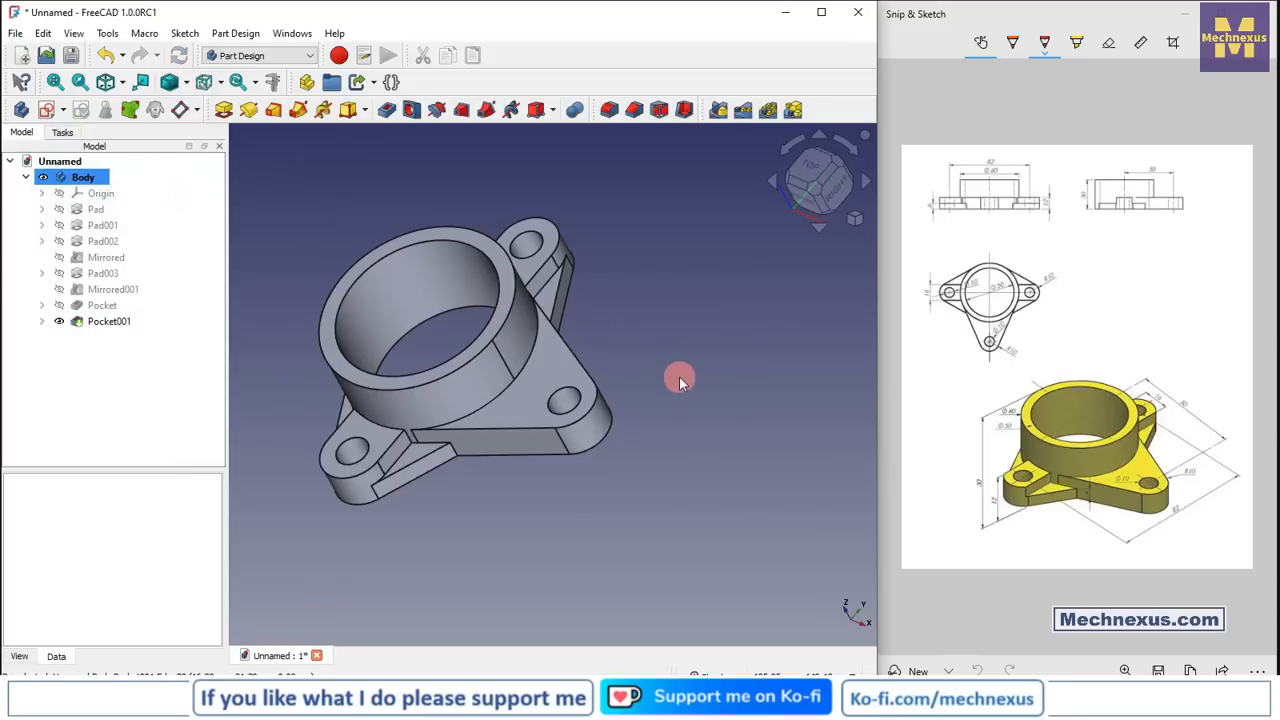
- Examine the finished flange in isometric view and from several angles, checking the ring, lugs and holes against the reference drawing
middle_click_drag(678, 378, 640, 355)
scroll(538, 490, "down", 1)
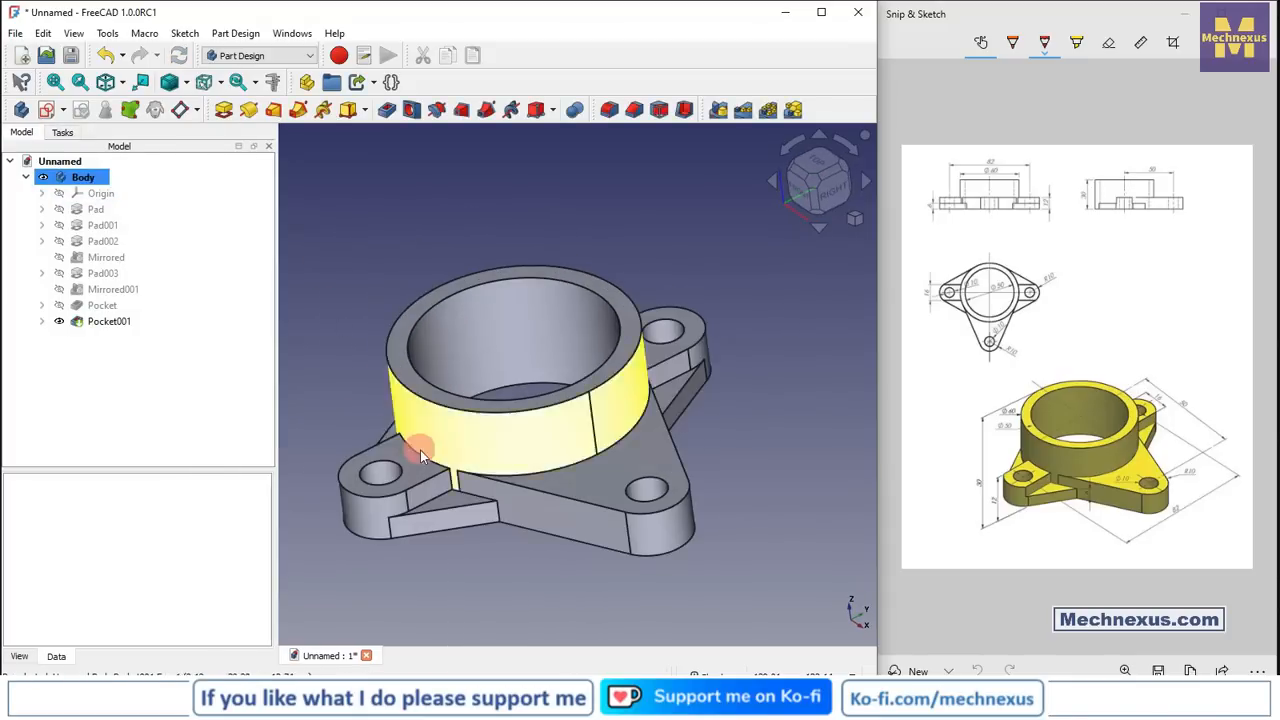
middle_click_drag(420, 453, 380, 443)
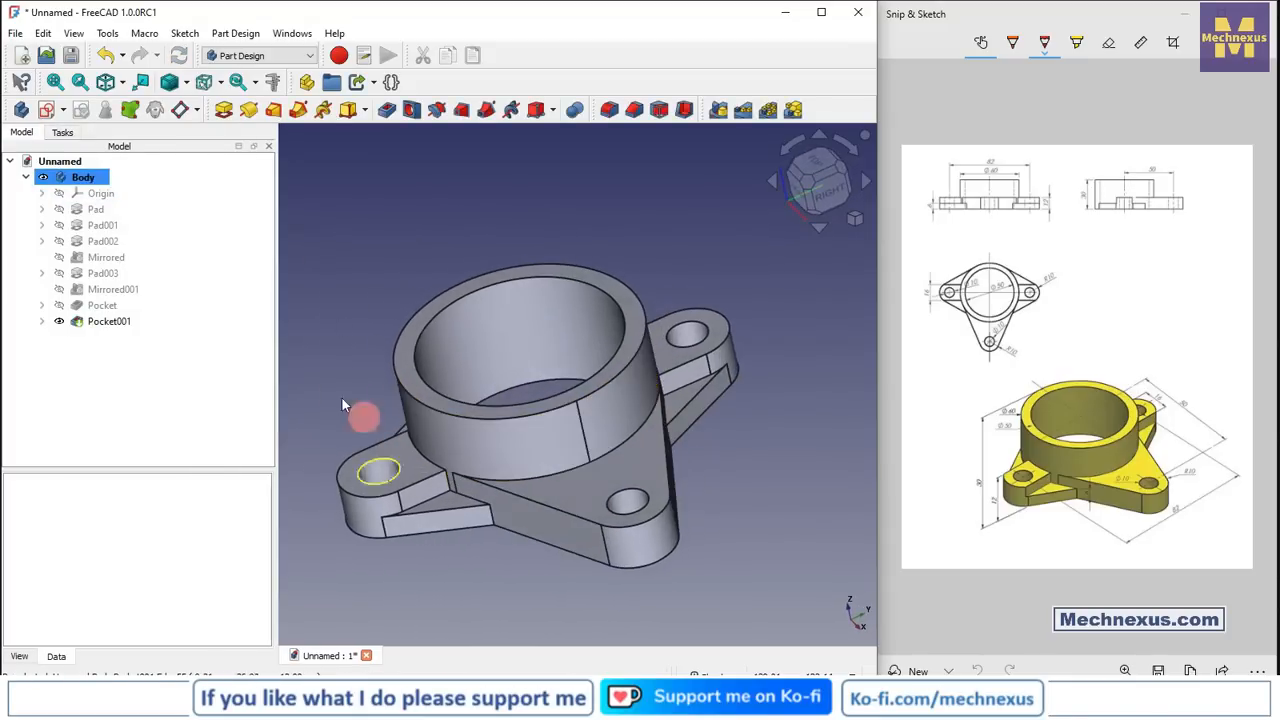
left_click_drag(275, 374, 212, 368)
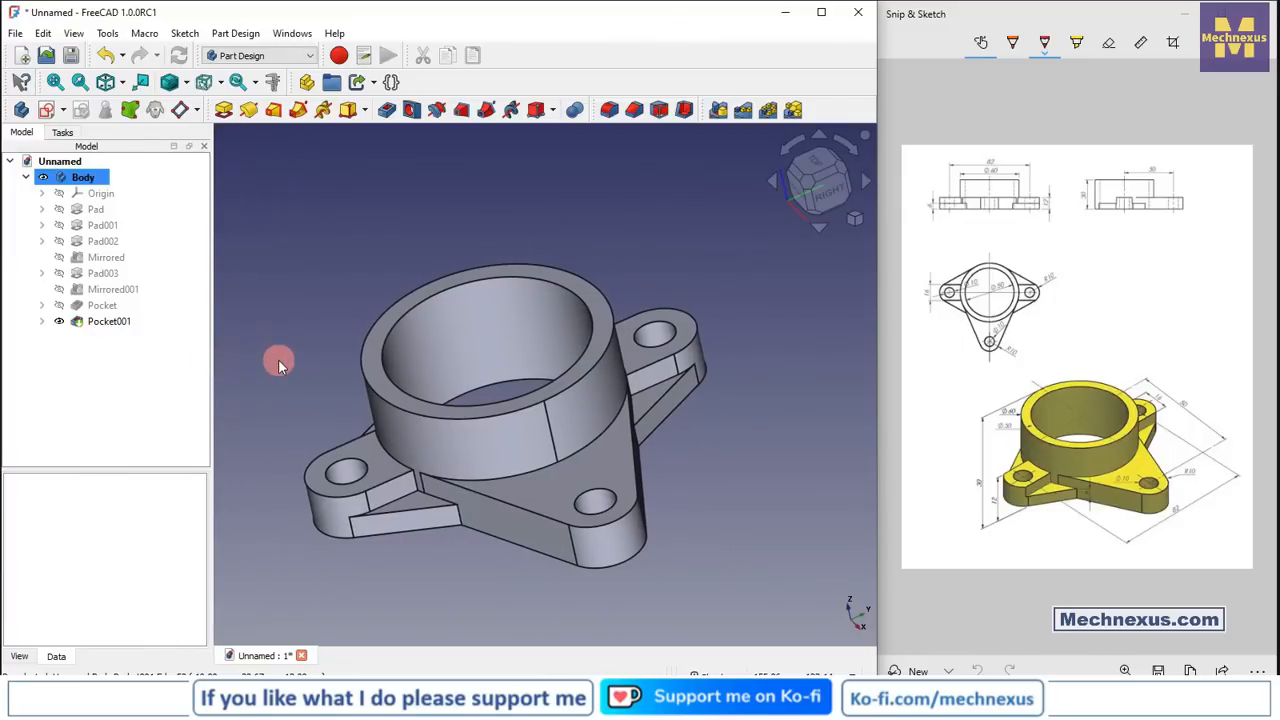
key("0")
scroll(334, 308, "down", 2)
scroll(322, 384, "up", 4)
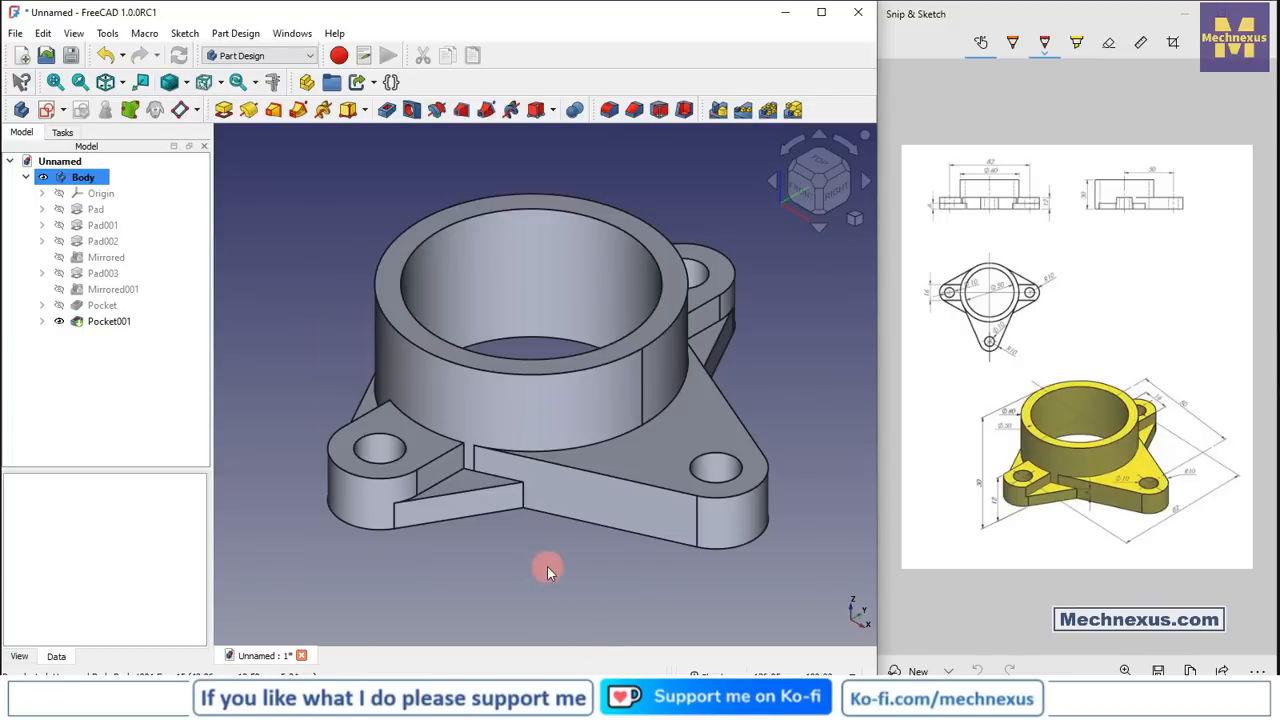
mouse_move(547, 566)
middle_mouse_down()
mouse_move(549, 451)
mouse_move(534, 551)
middle_mouse_up()
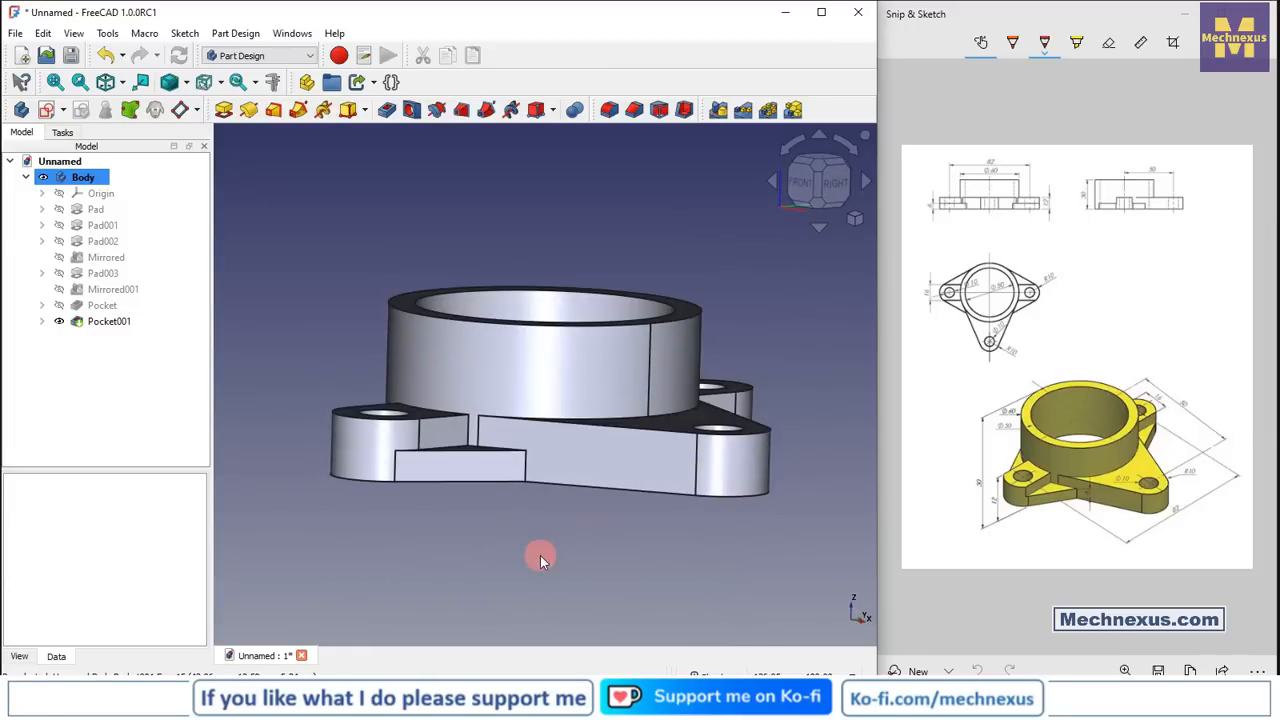